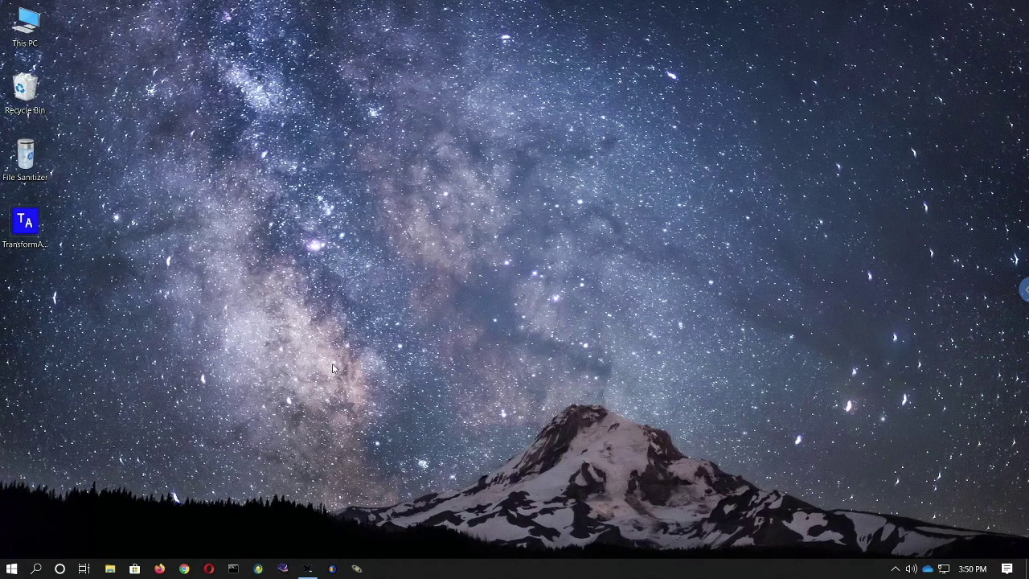
Switch to TheSkyX and open the Image Link window.
left_click(307, 569)
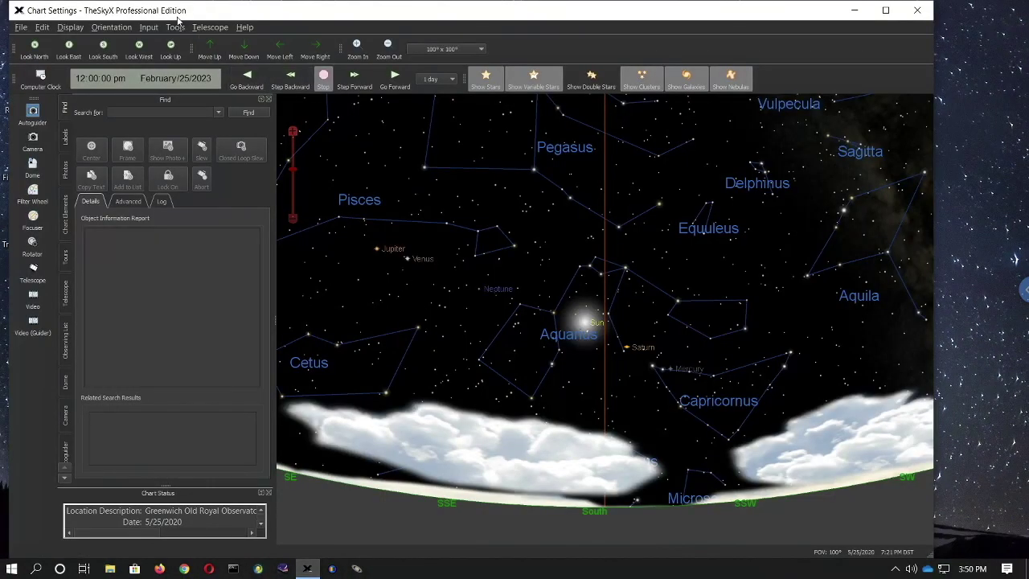
left_click(176, 28)
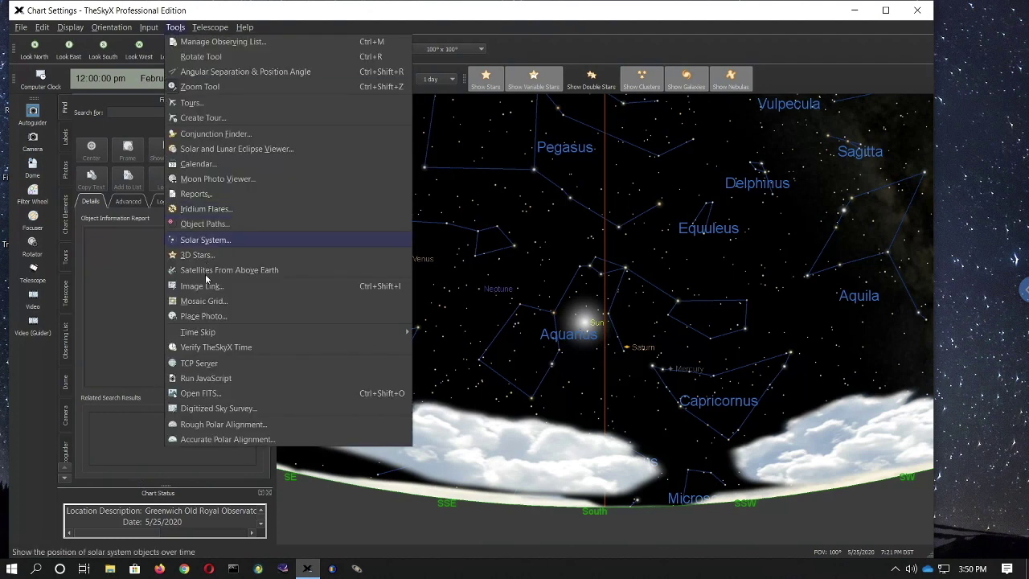
left_click(207, 287)
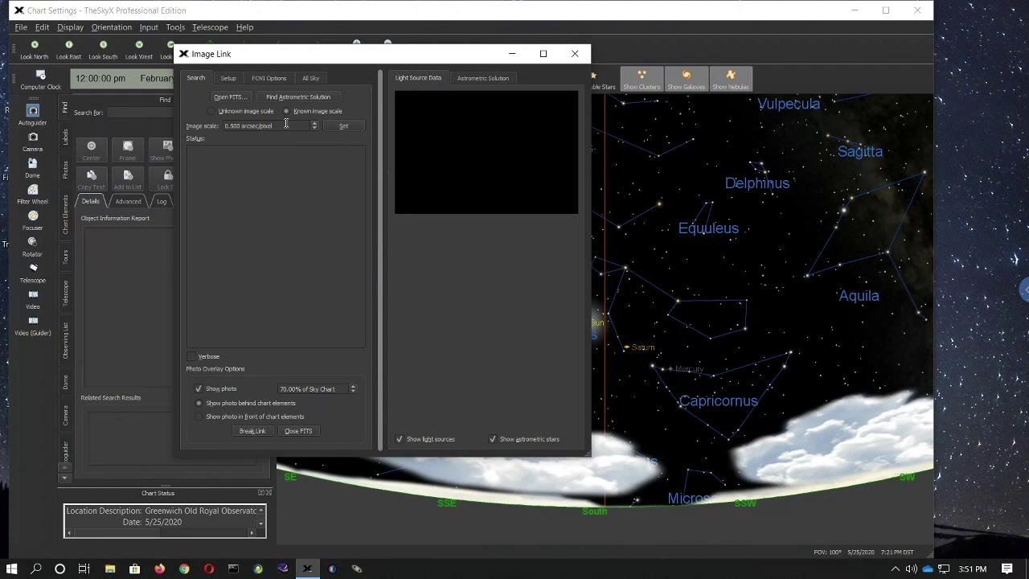
Load all FITS images from B_20180707_LO_Peg-0001.fit through V_20180709_LOPeg-0039.fit into Image Link, find their astrometric solutions, and close Image Link.
left_click(240, 99)
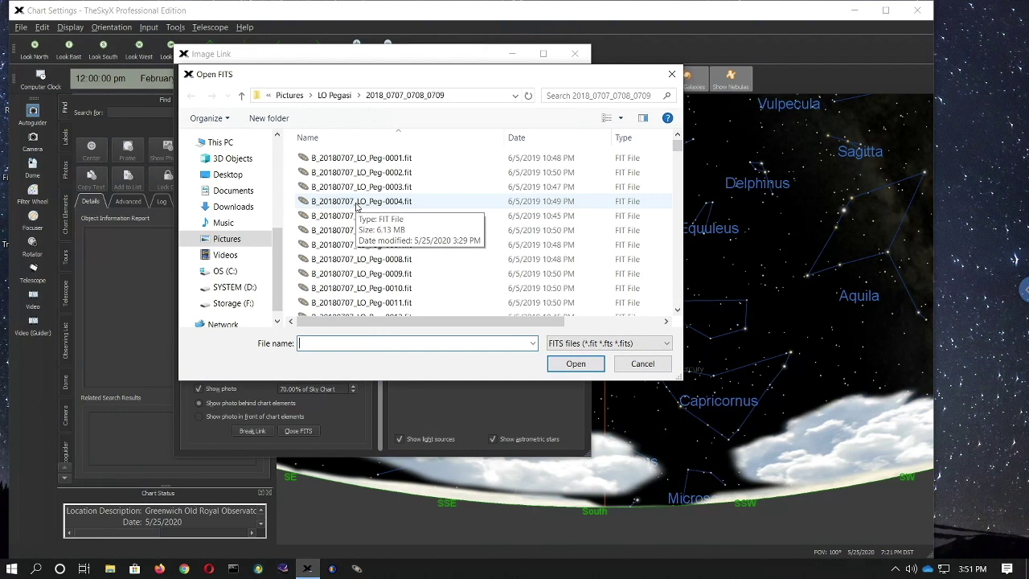
left_click(322, 161)
left_click_drag(678, 151, 681, 312)
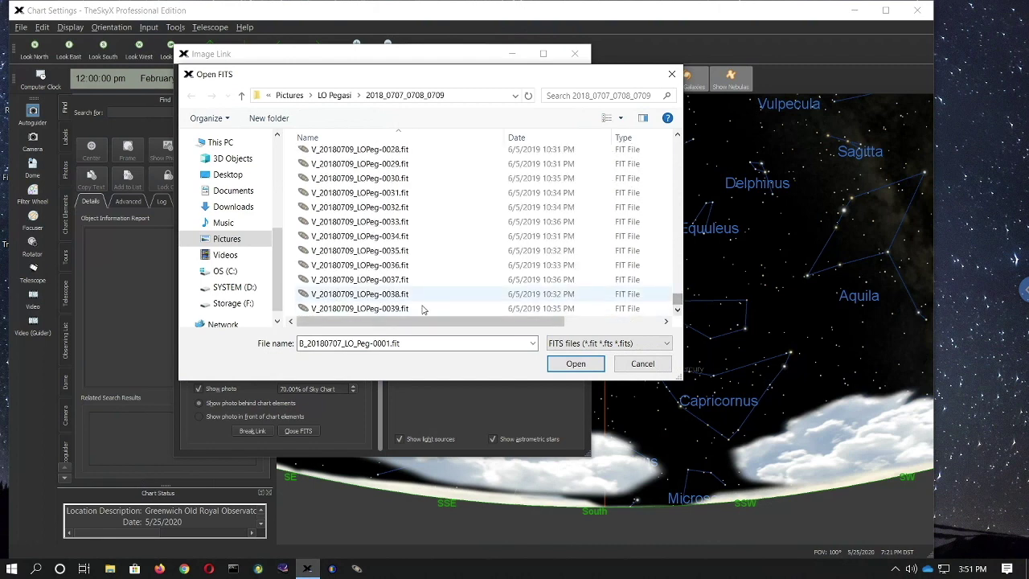
left_click(349, 311, "shift")
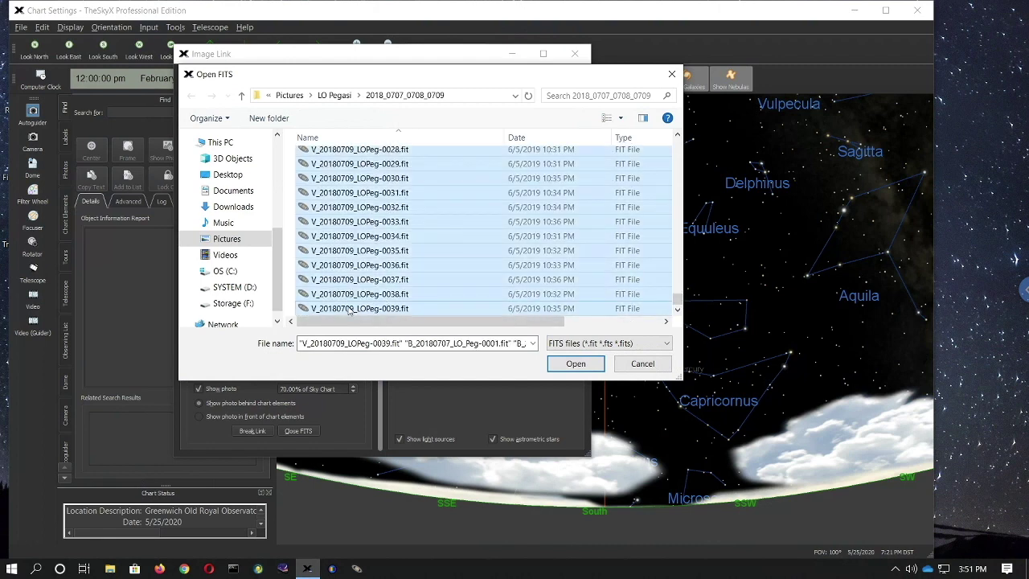
left_click(567, 365)
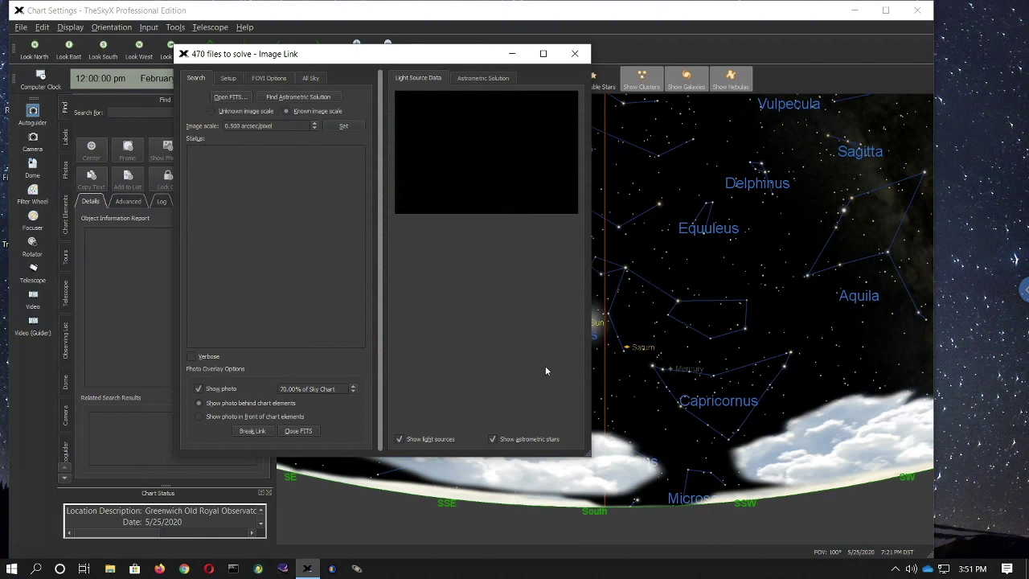
left_click(300, 100)
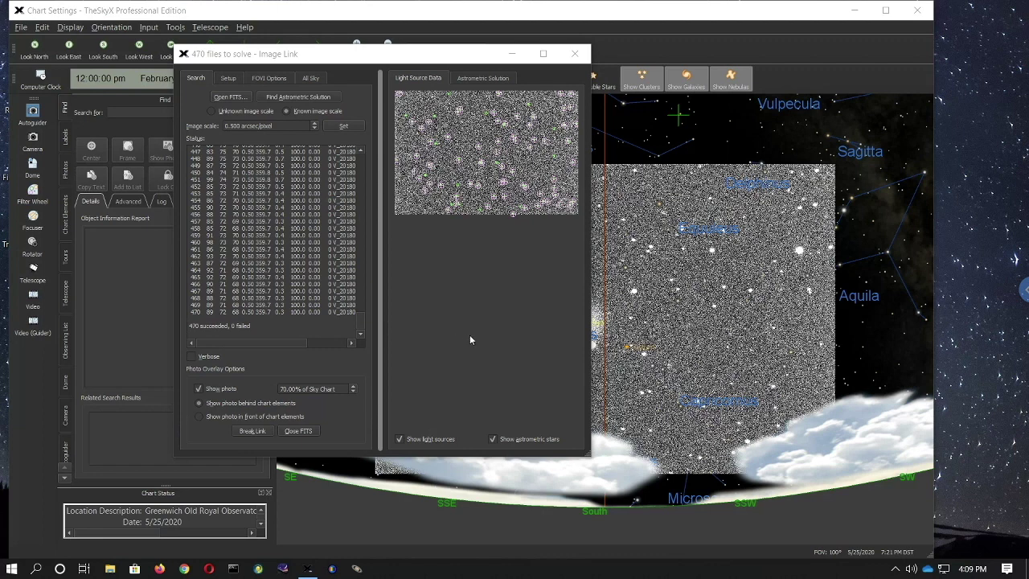
left_click(574, 53)
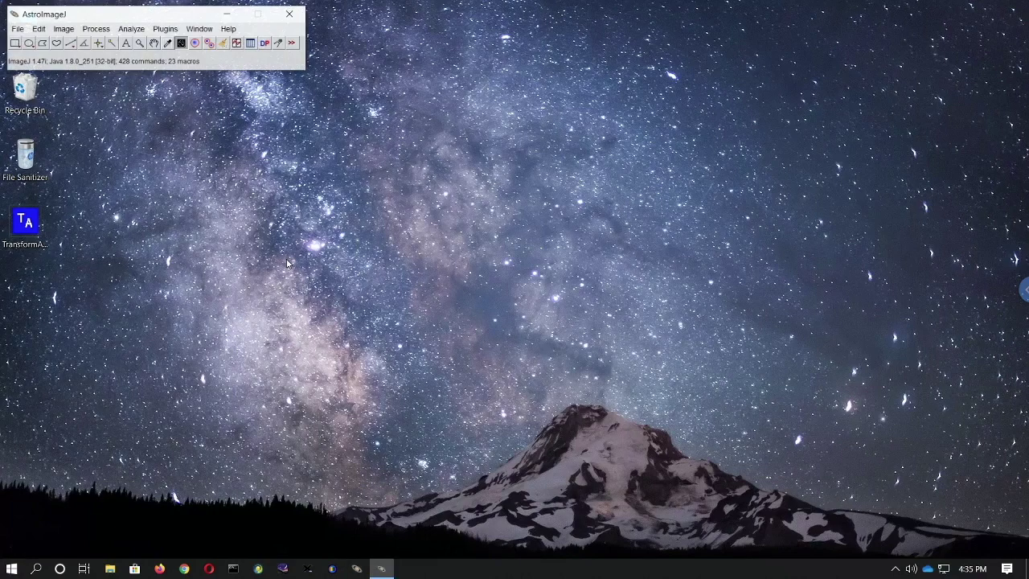
Switch to AstroImageJ, open the CCD Data Processor, and have Build enabled under Bias Subtraction.
left_click(265, 44)
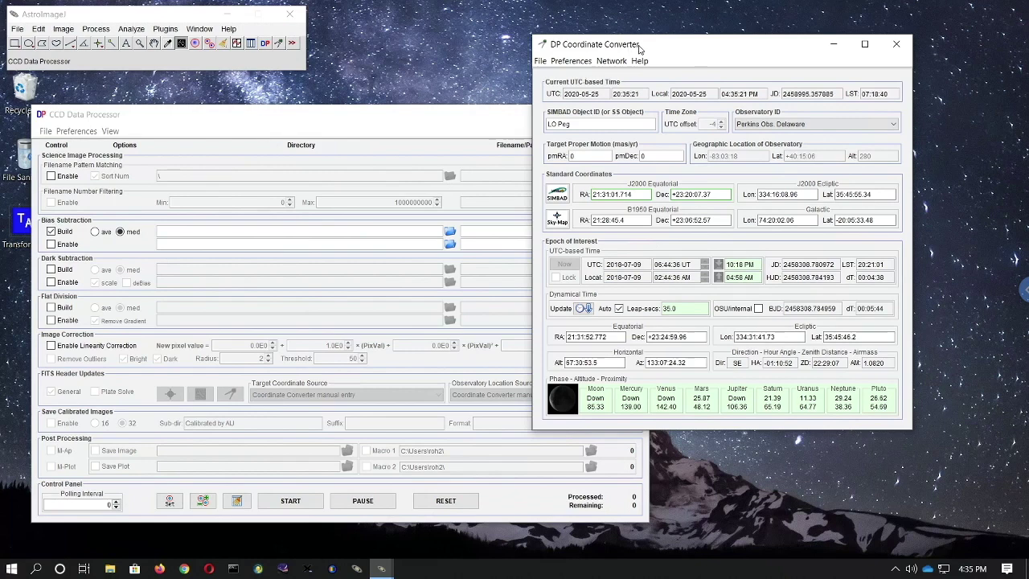
left_click(455, 115)
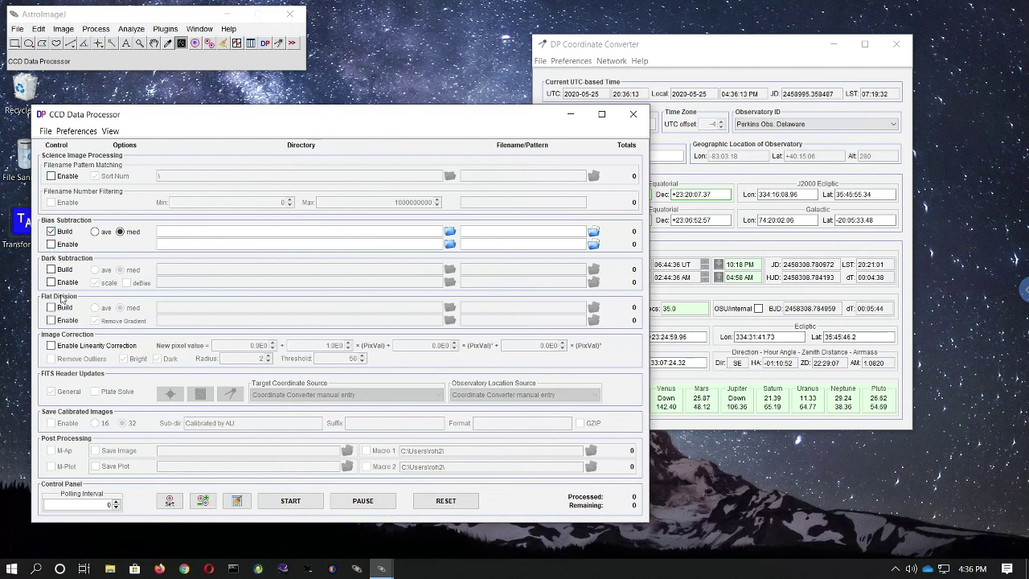
left_click(51, 232)
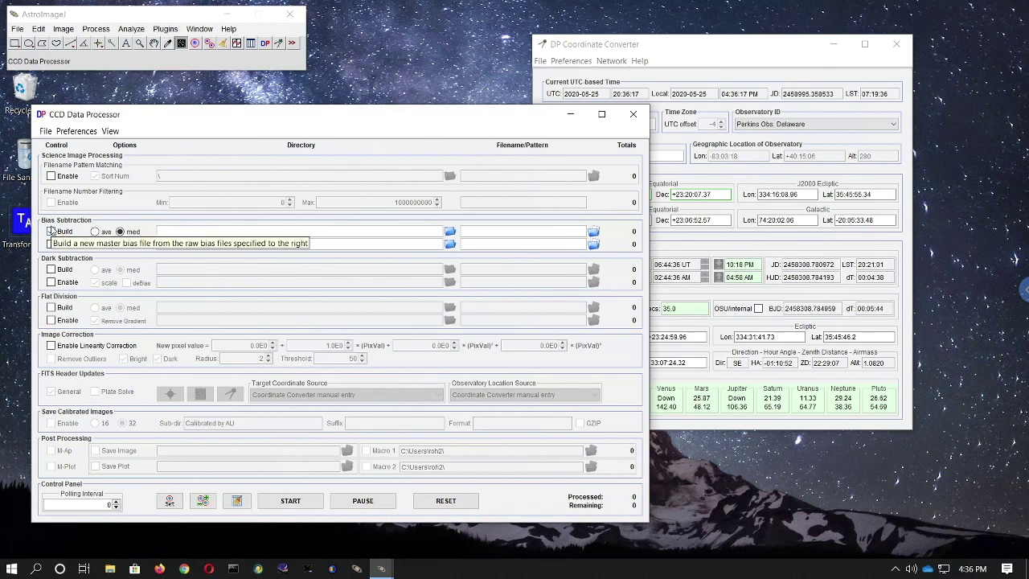
left_click(52, 231)
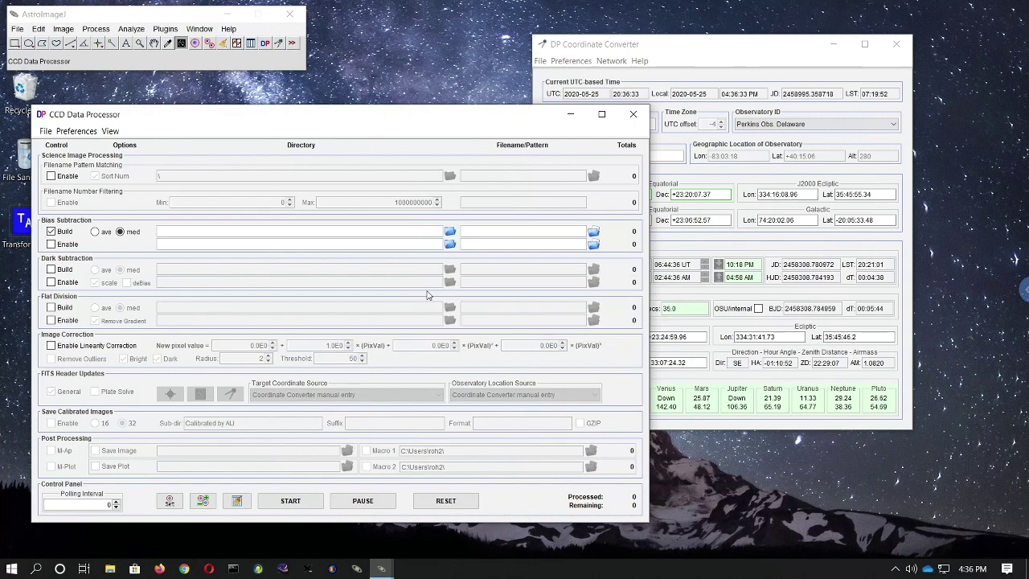
Set the raw bias directory to the 20180708_09 Calibration folder within Pictures\LO Pegasi.
left_click(450, 233)
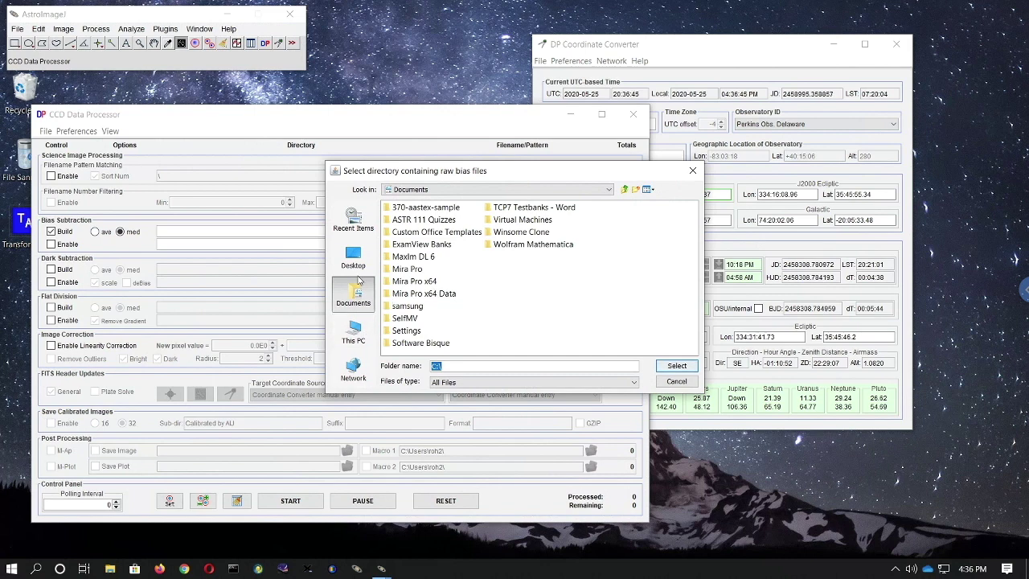
left_click(355, 331)
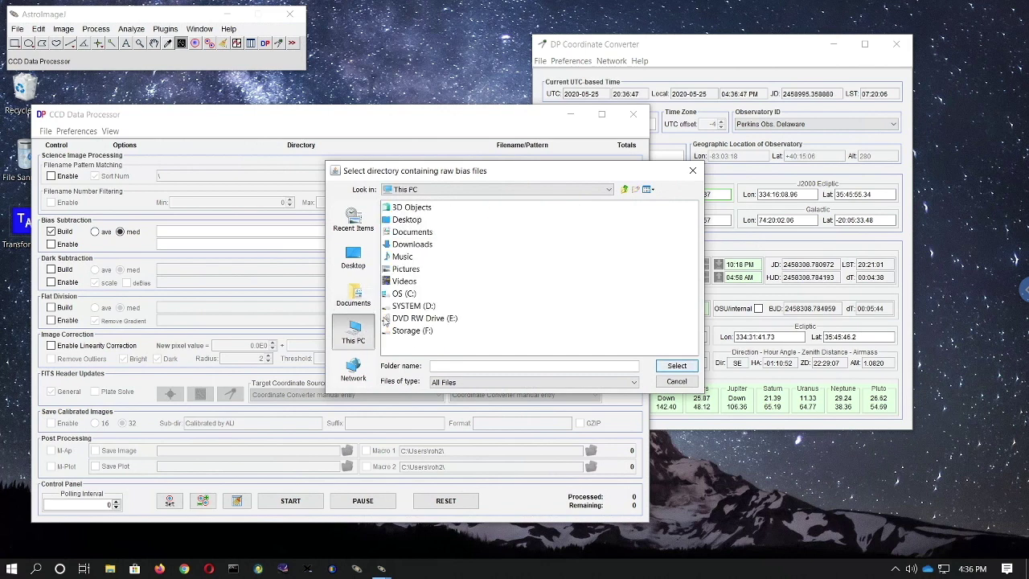
double_click(398, 269)
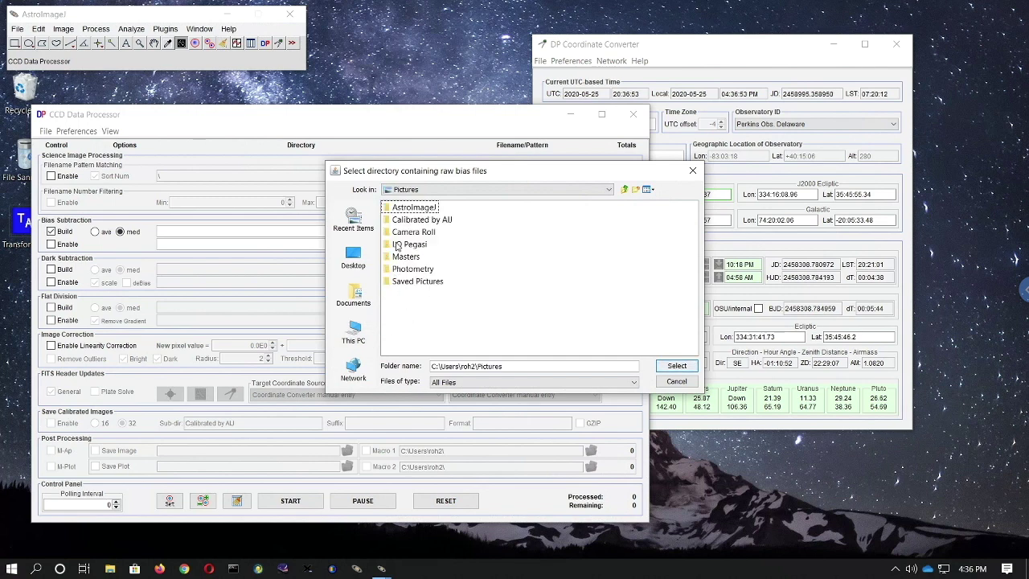
double_click(397, 246)
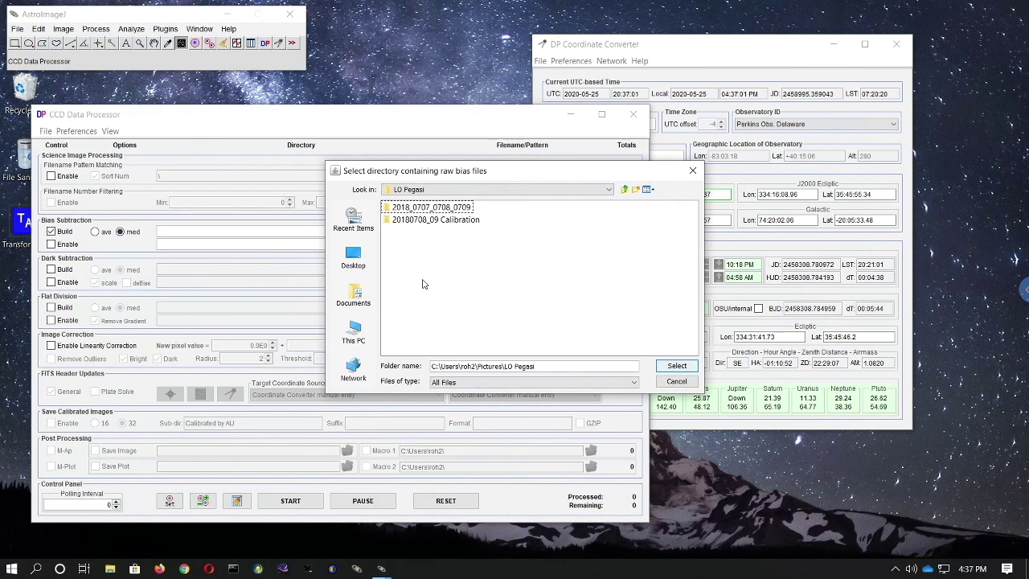
double_click(447, 220)
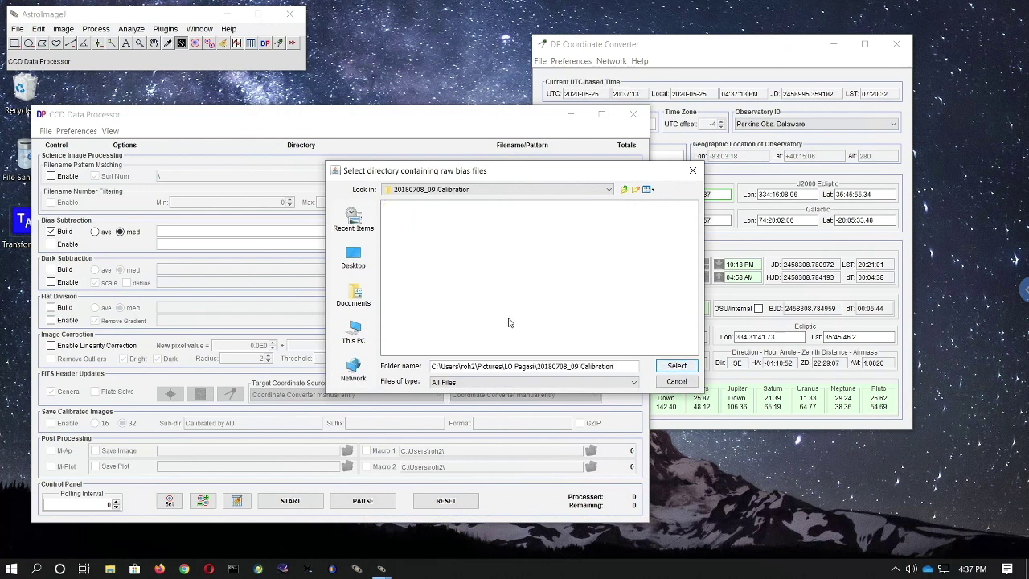
left_click(677, 367)
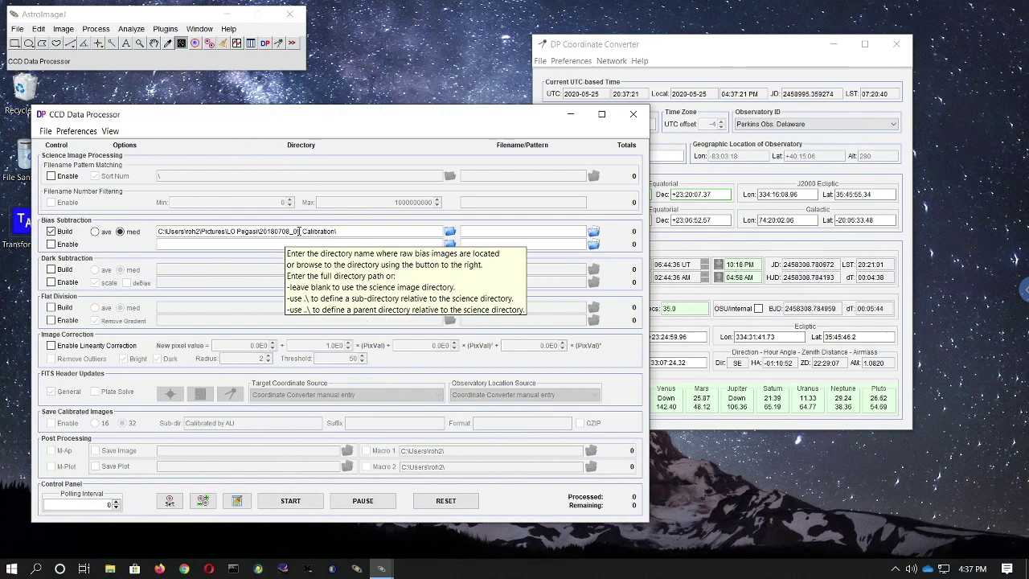
Switch to File Explorer and examine the raw bias file names in the Pictures\LO Pegasi\20180708_09 Calibration folder.
left_click(489, 233)
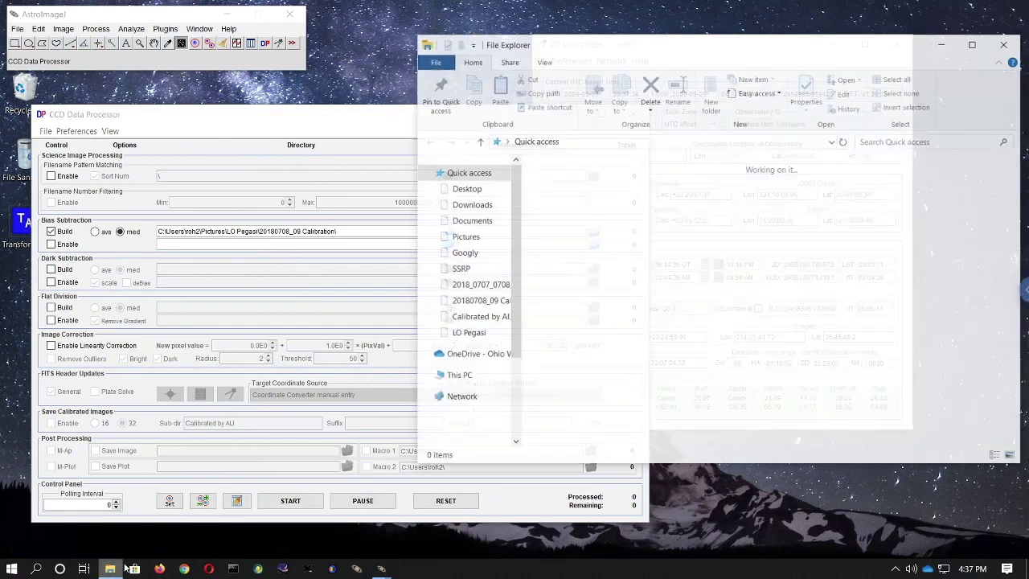
left_click(110, 569)
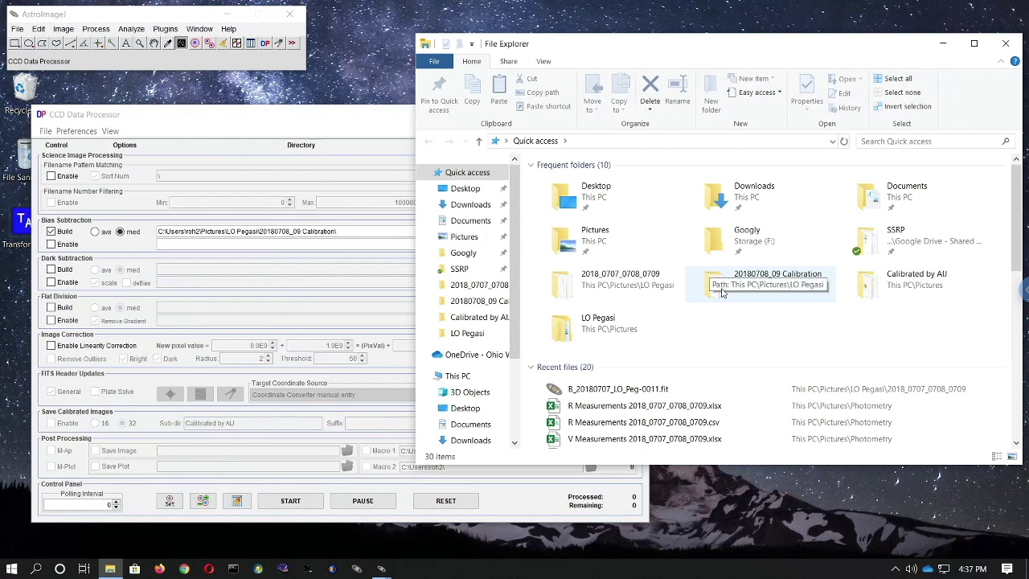
left_click(588, 239)
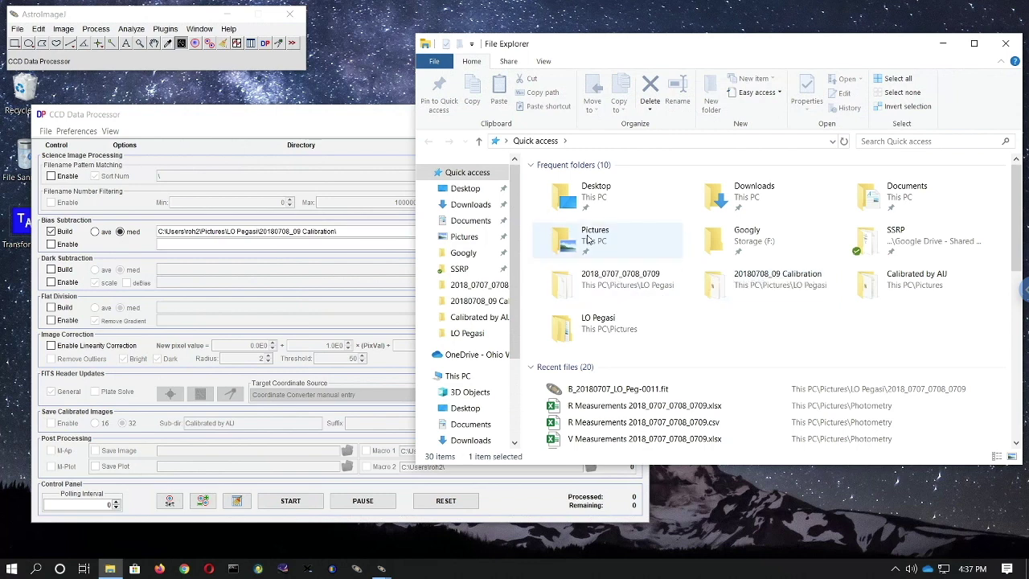
double_click(588, 238)
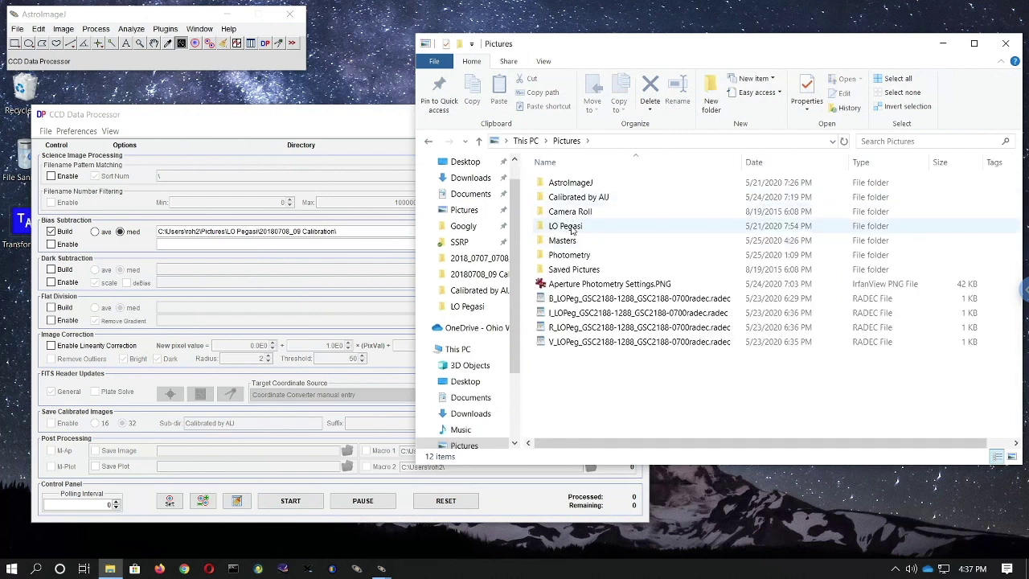
double_click(571, 228)
left_click(586, 198)
double_click(586, 200)
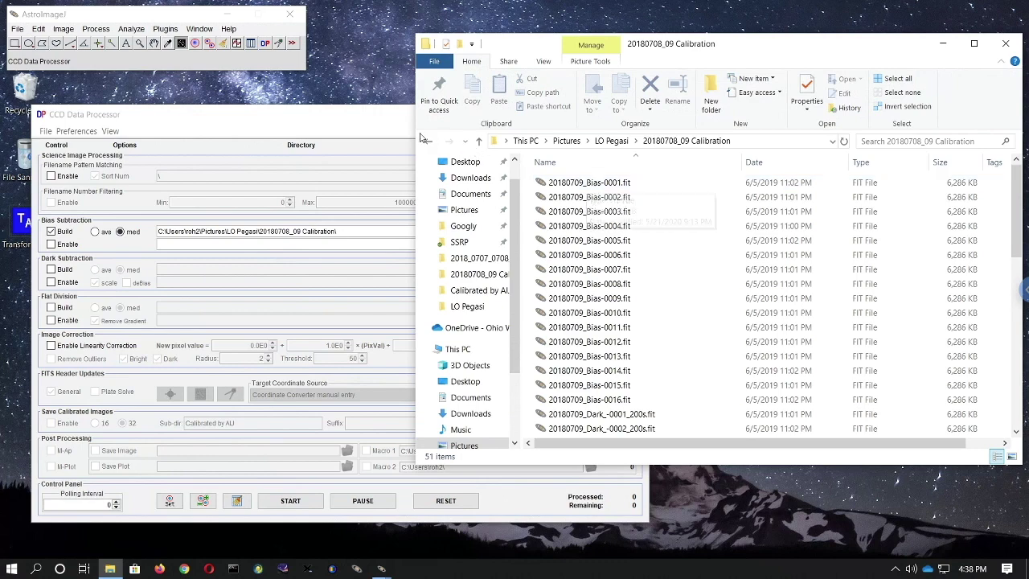
Set the raw bias filename pattern to *Bias*.fit in the CCD Data Processor and compare it with the calibration folder's files.
left_click(392, 117)
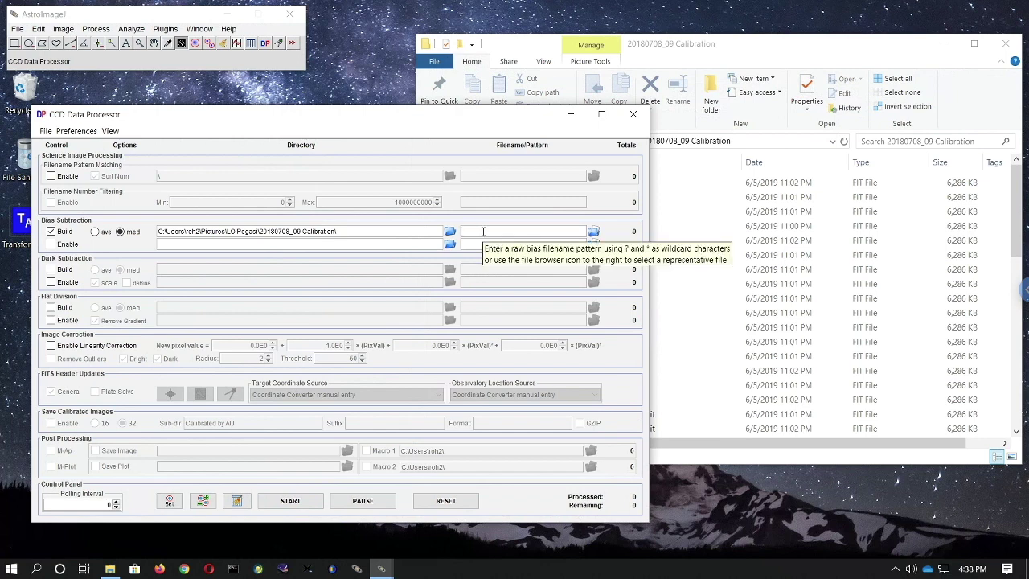
type("*Bias")
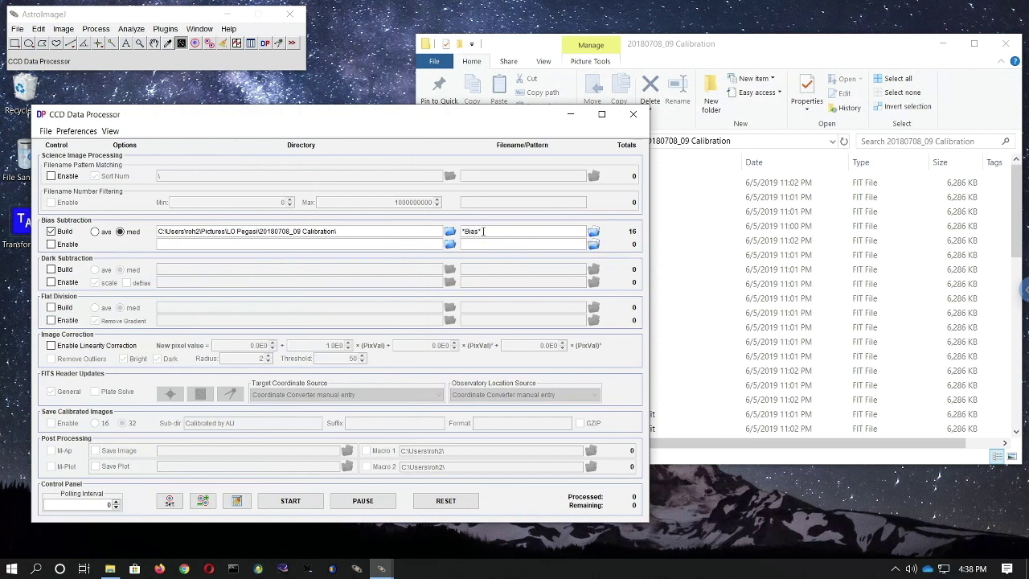
type("*.fit")
left_click(764, 46)
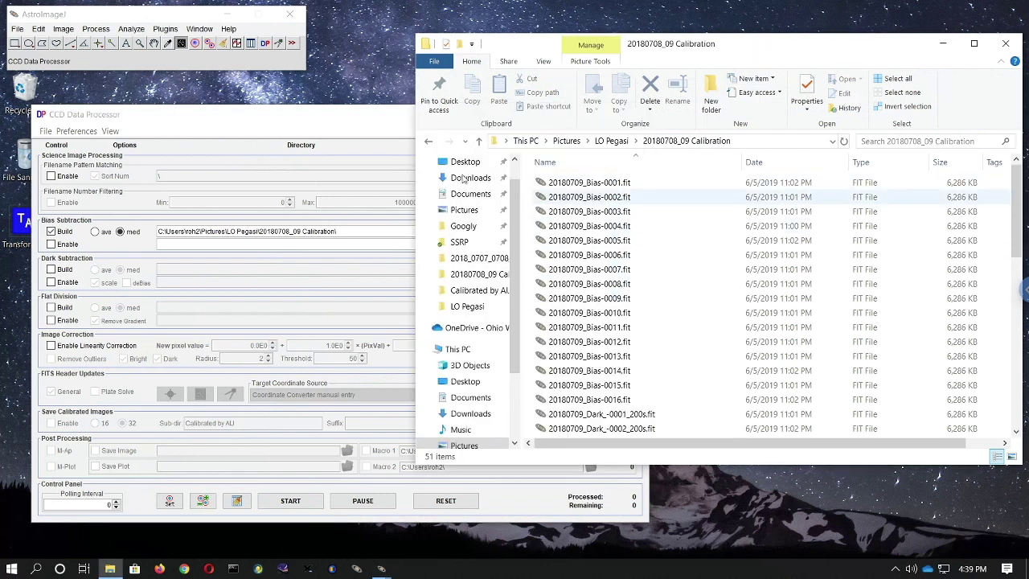
left_click(381, 113)
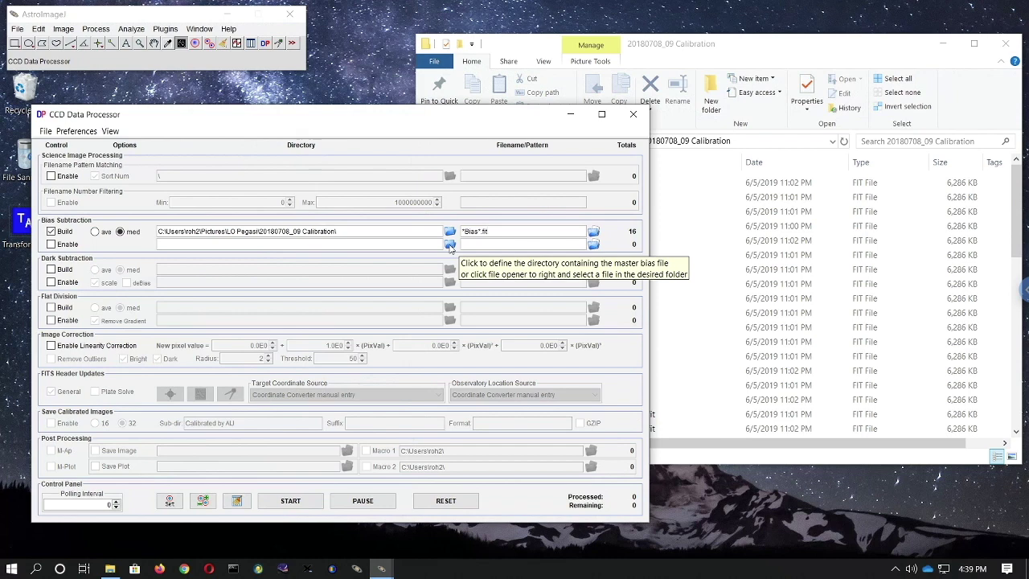
Copy the raw bias directory path into the master bias directory.
left_click(346, 231)
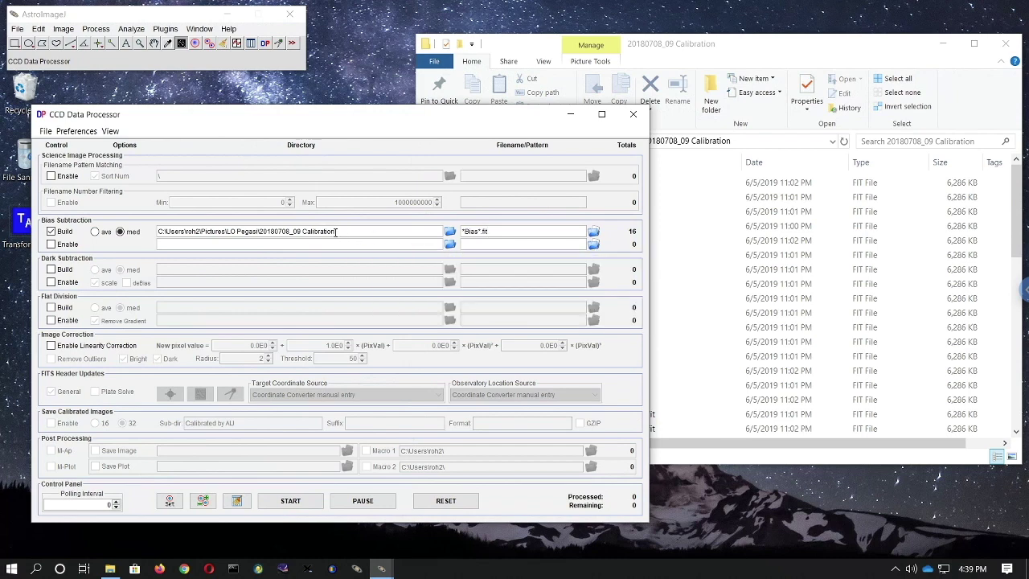
left_click_drag(336, 232, 160, 231)
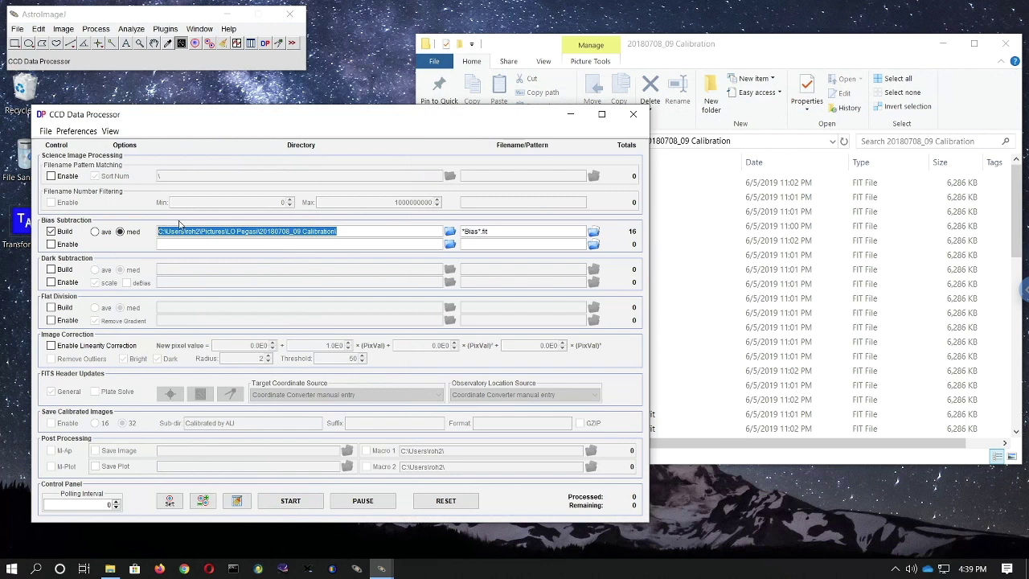
key("ctrl+c")
left_click(196, 244)
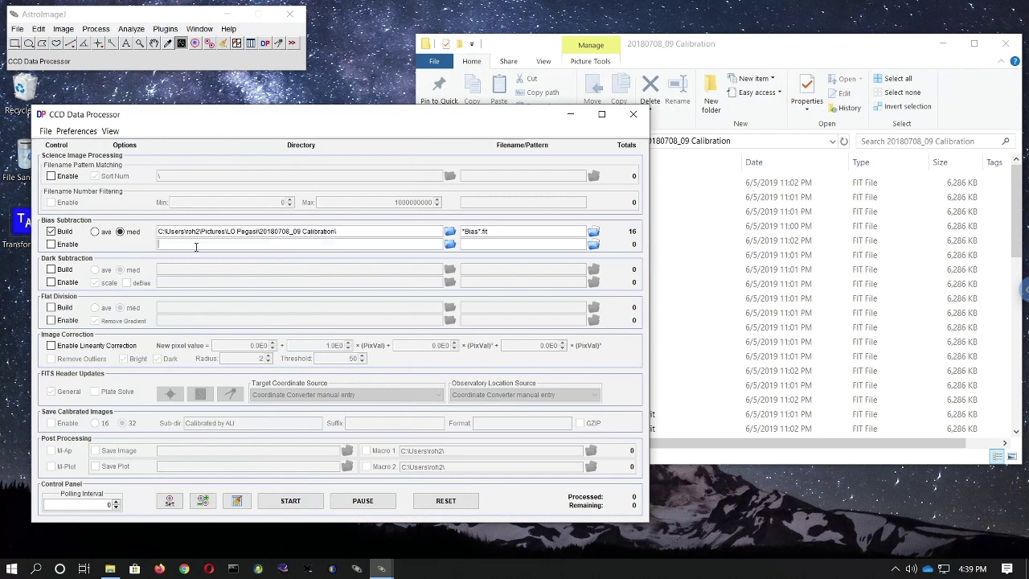
key("ctrl+v")
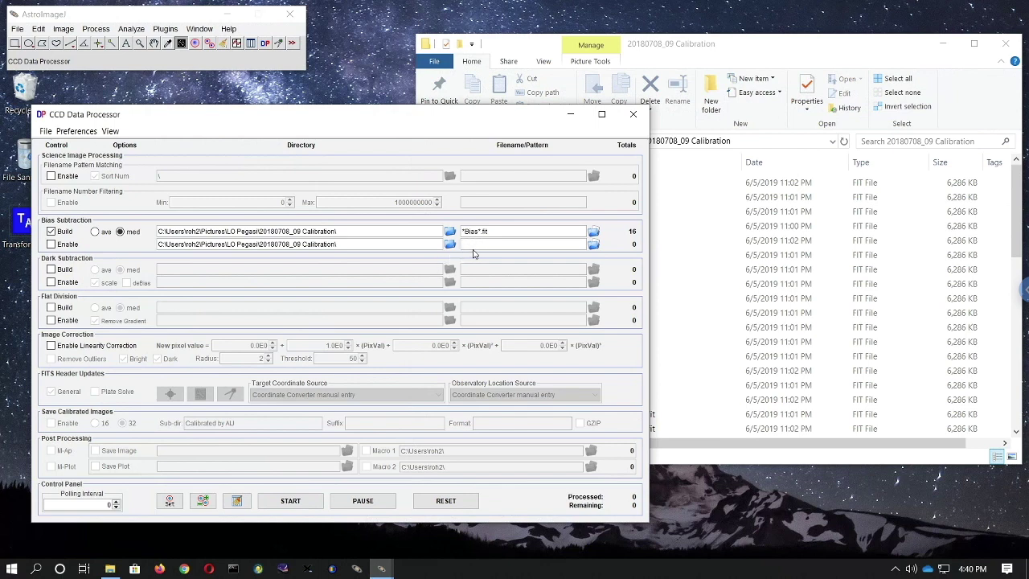
Enter MasterBias_20180709_ as the start of the master bias filename, checking the date against the raw bias files in the calibration folder.
type("MasterBias_")
left_click(750, 46)
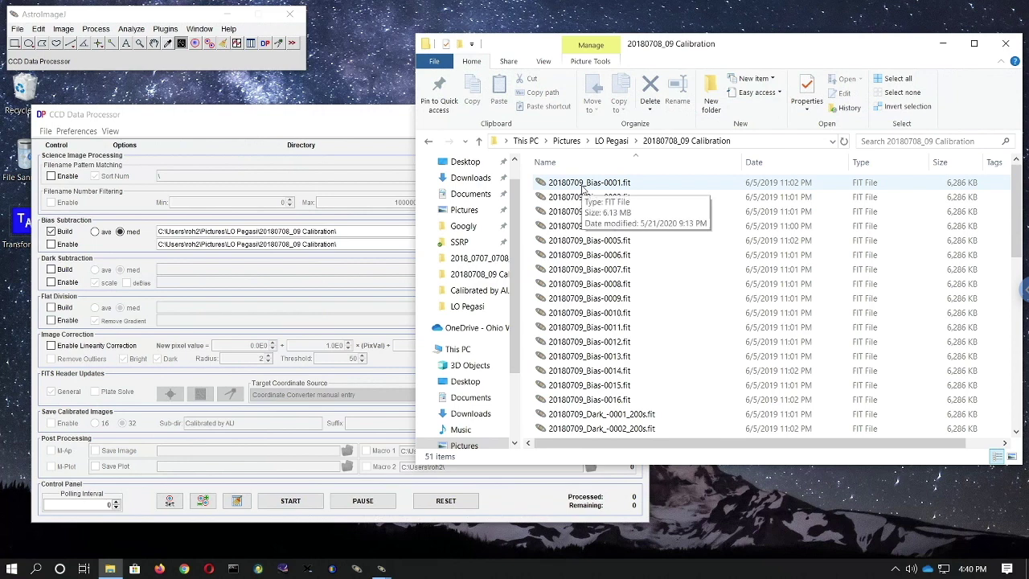
left_click(345, 118)
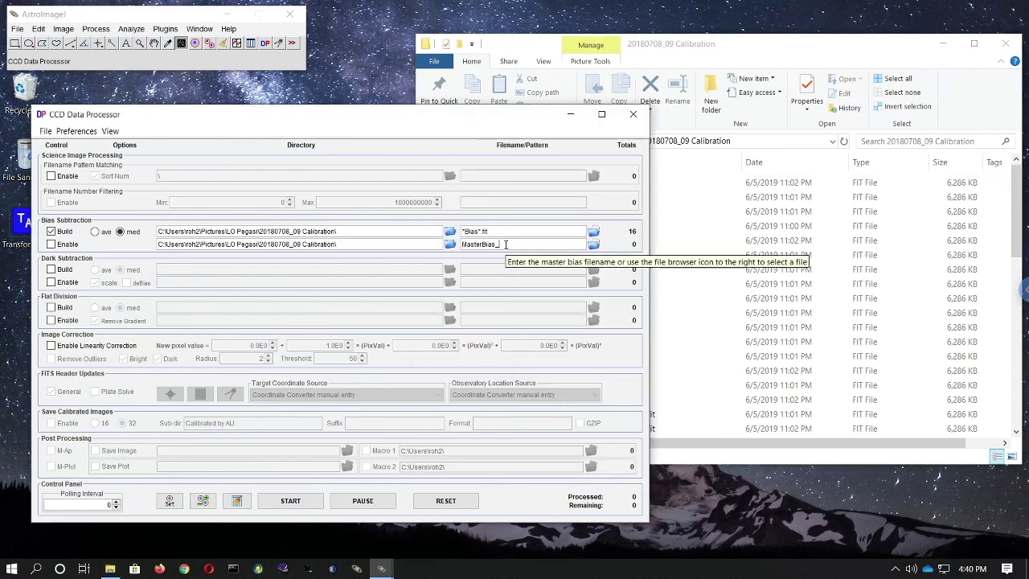
type("0180709_")
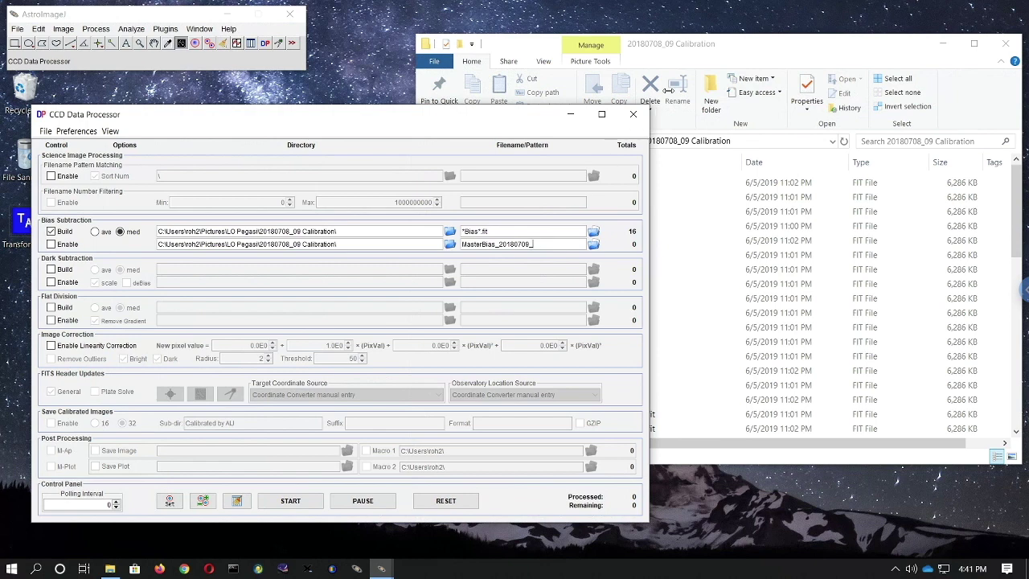
Open 20180709_Bias-0001.fit from the calibration folder and check the CCD temperature in its FITS header.
left_click(698, 48)
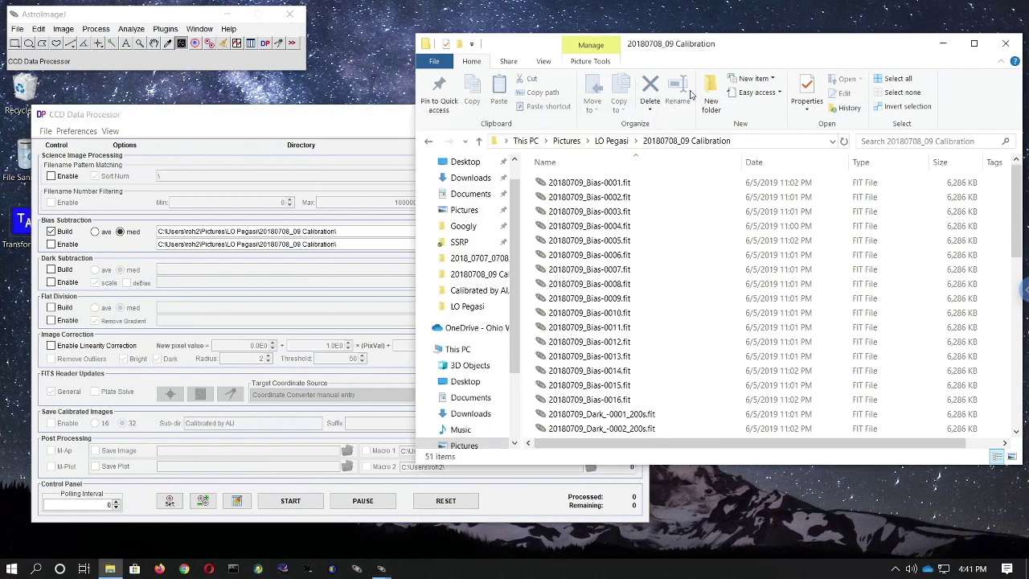
double_click(613, 183)
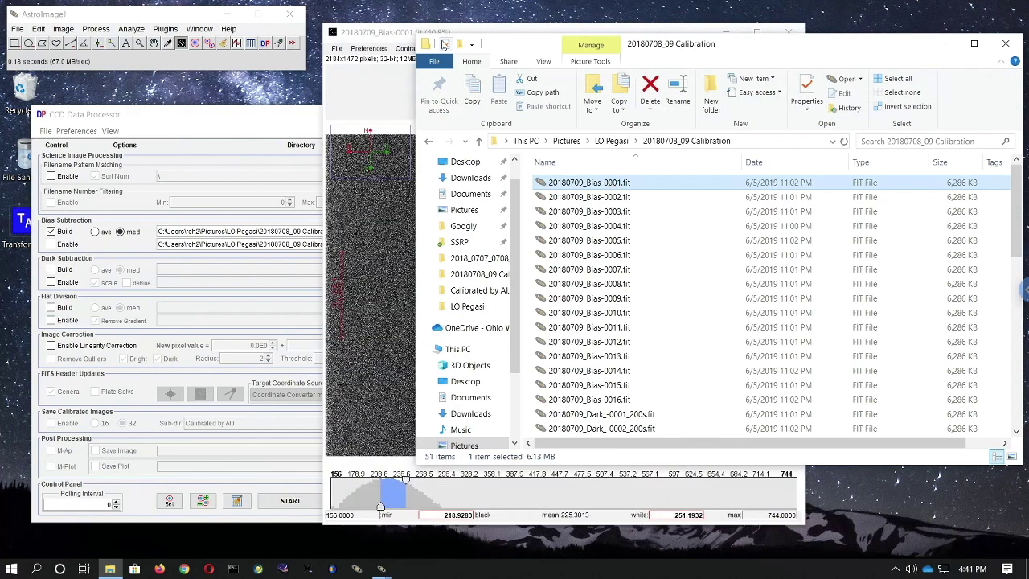
left_click(400, 33)
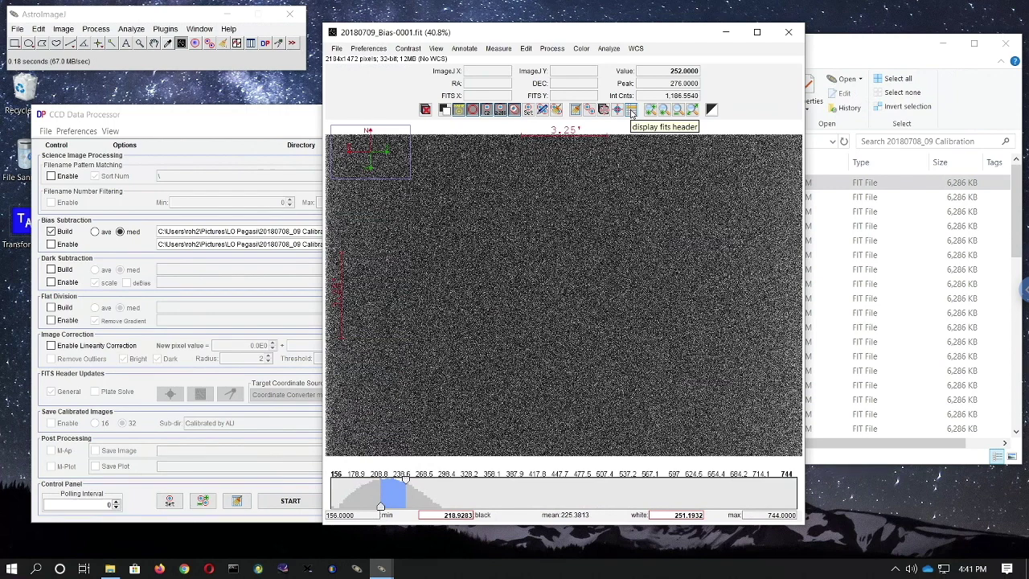
left_click(631, 110)
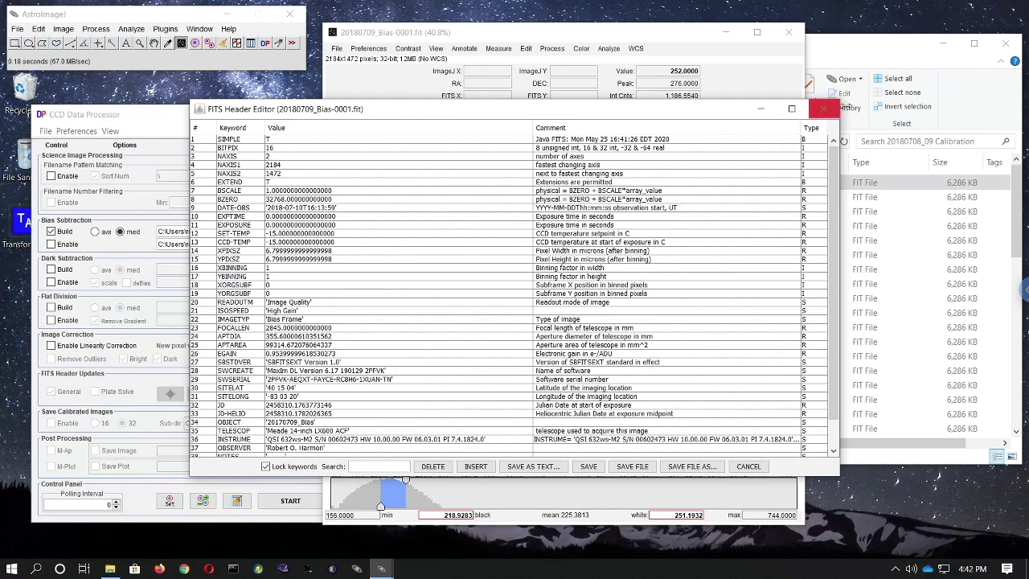
left_click(824, 107)
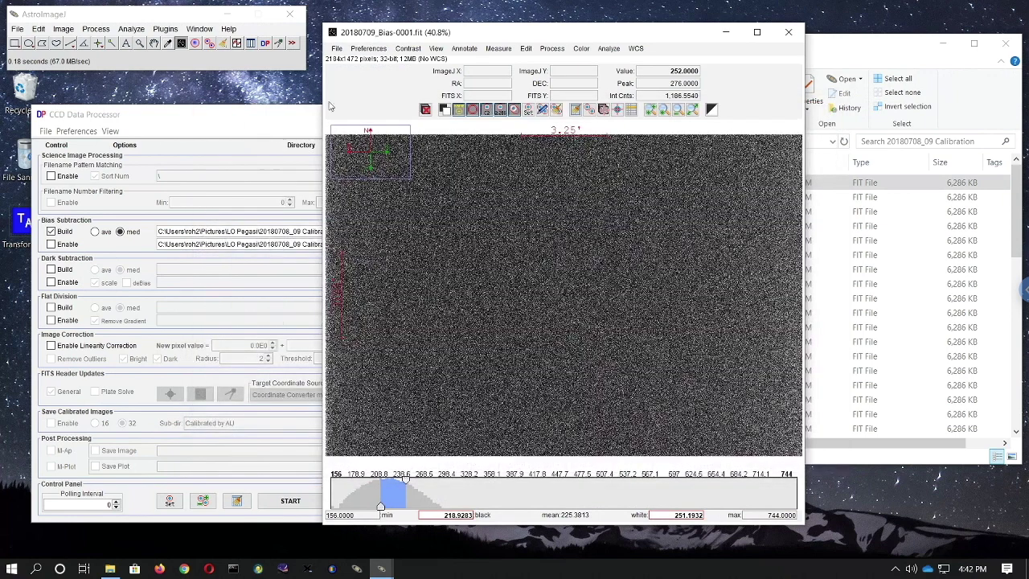
Complete the master bias filename as MasterBias_20180709_-15C.fit and run the CCD Data Processor to build the median master bias.
left_click(245, 114)
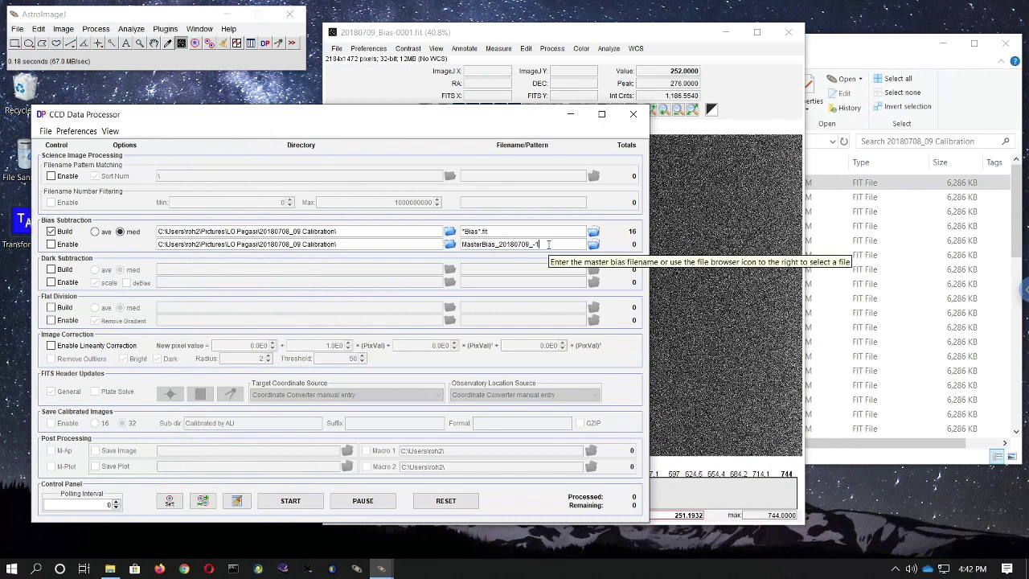
type("5C")
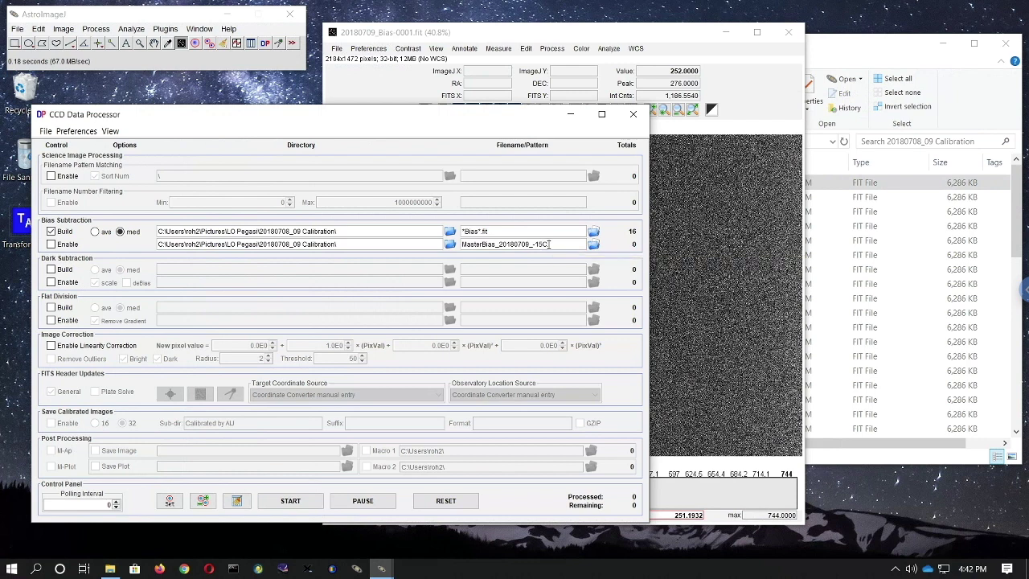
type(".fit")
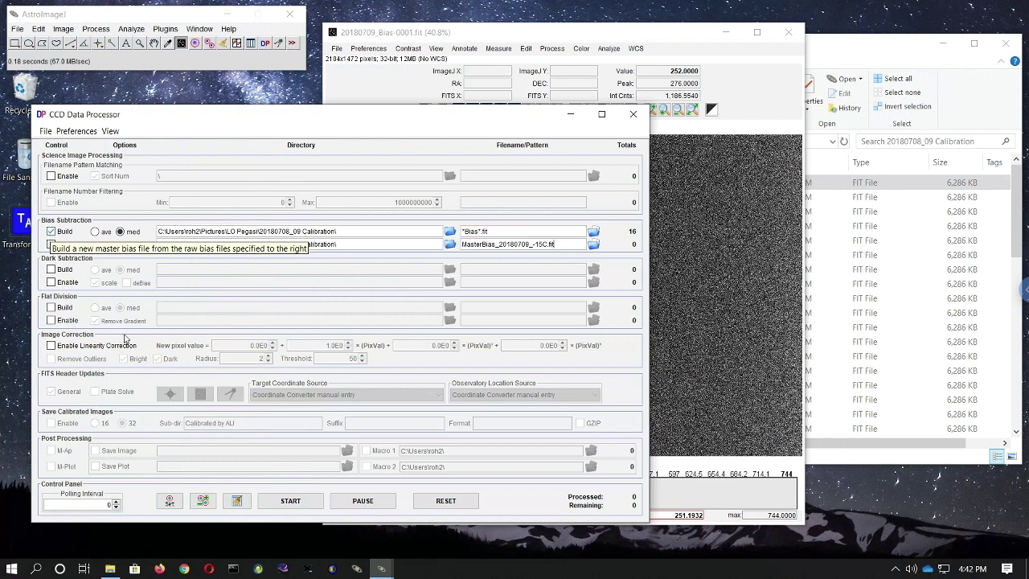
left_click(285, 505)
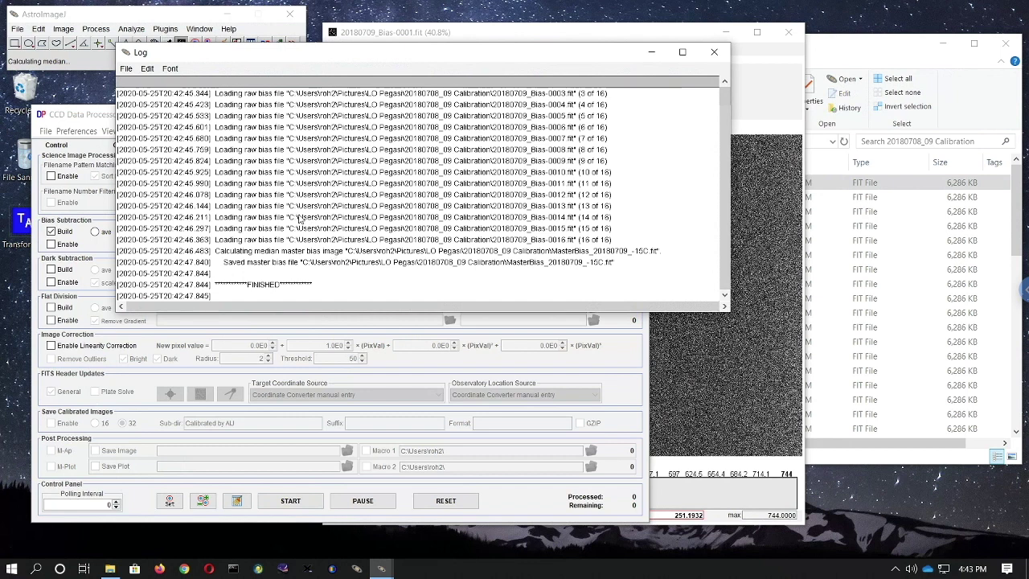
Save the processing log as MasterBias_20180709_-15C.log in the 20180708_09 Calibration folder.
left_click(126, 70)
left_click(120, 86)
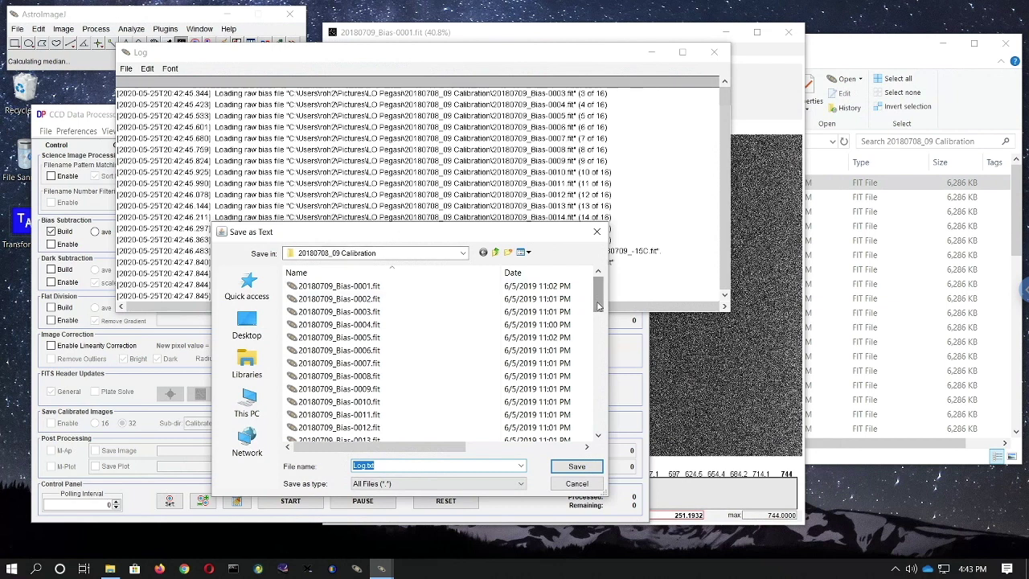
left_click_drag(597, 299, 591, 417)
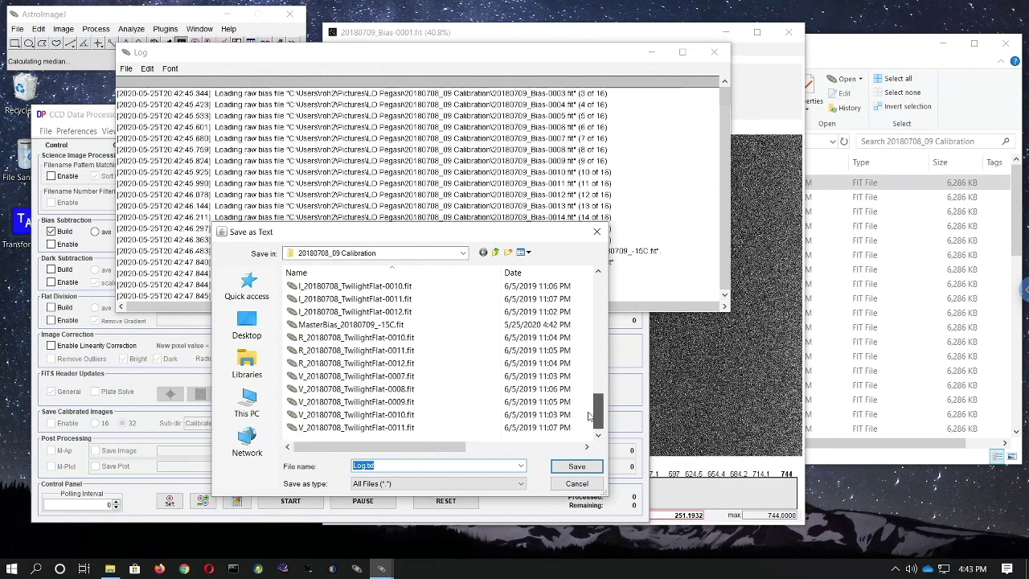
left_click(348, 325)
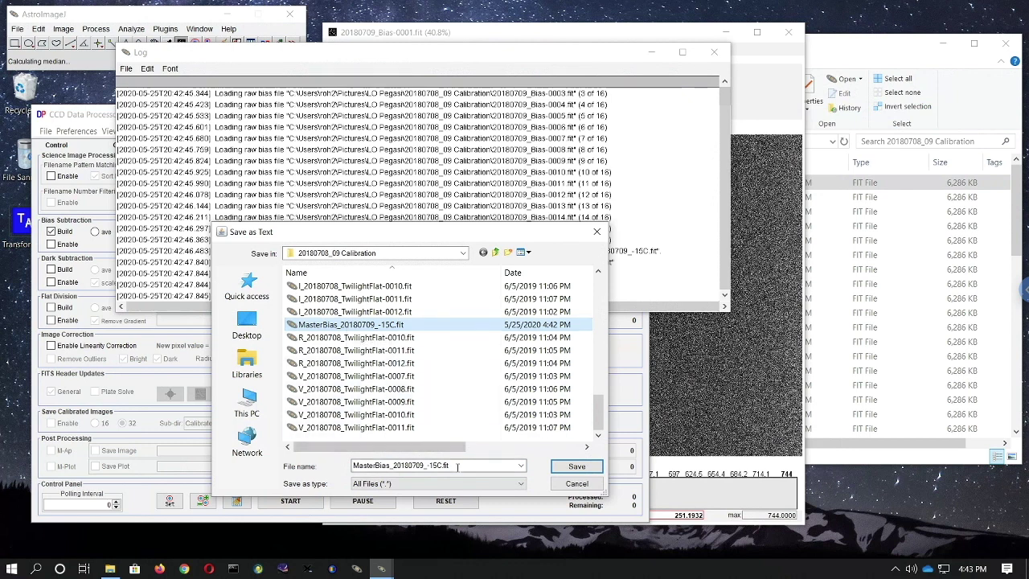
left_click(351, 325)
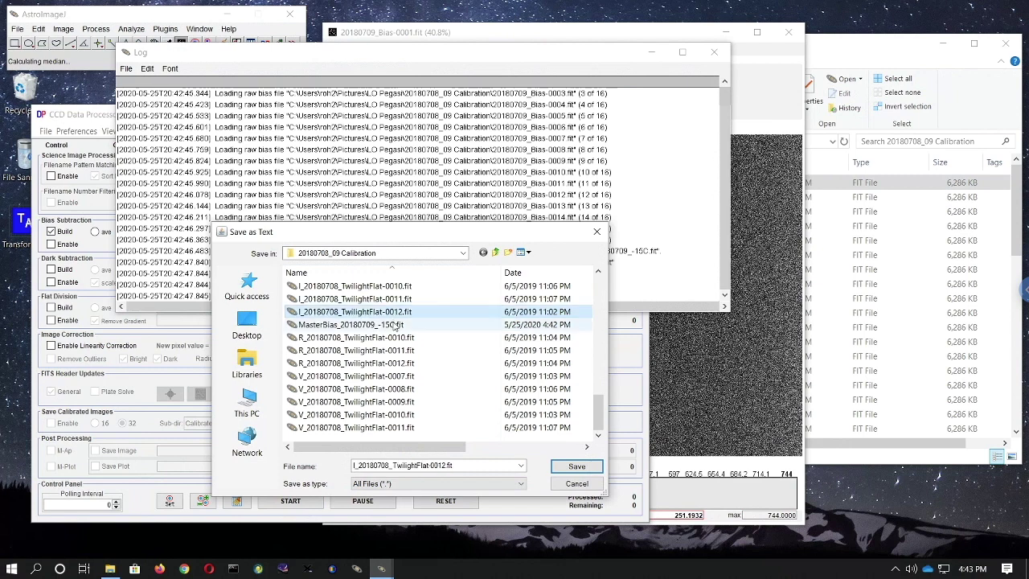
key("Escape")
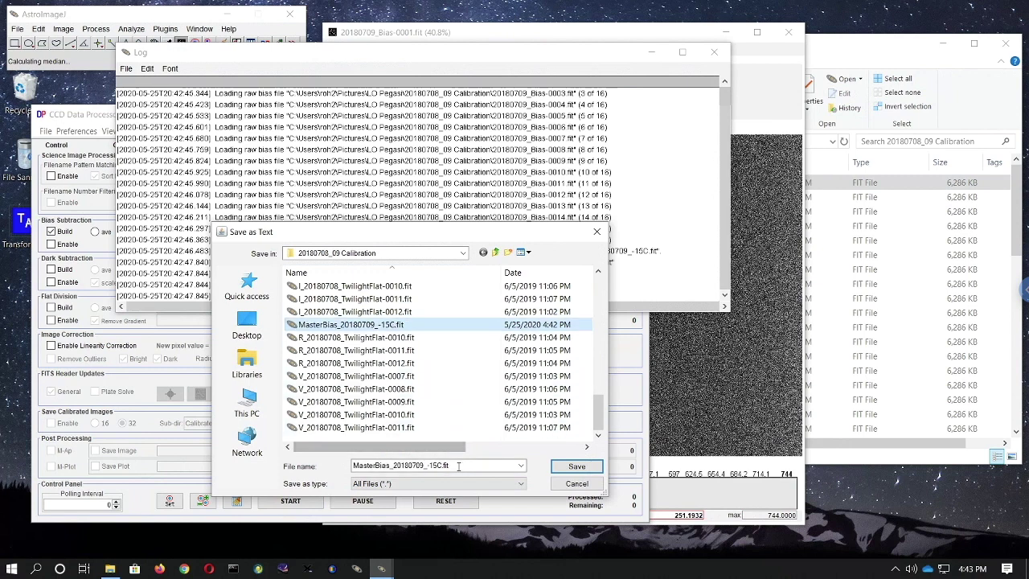
left_click(458, 466)
left_click(458, 466)
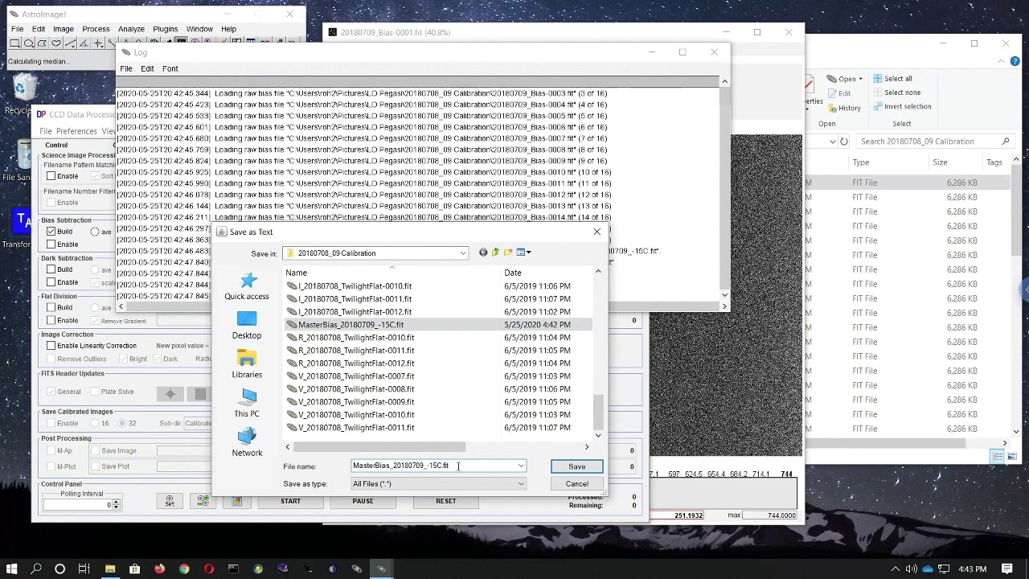
key("BackSpace")
key("BackSpace")
key("BackSpace")
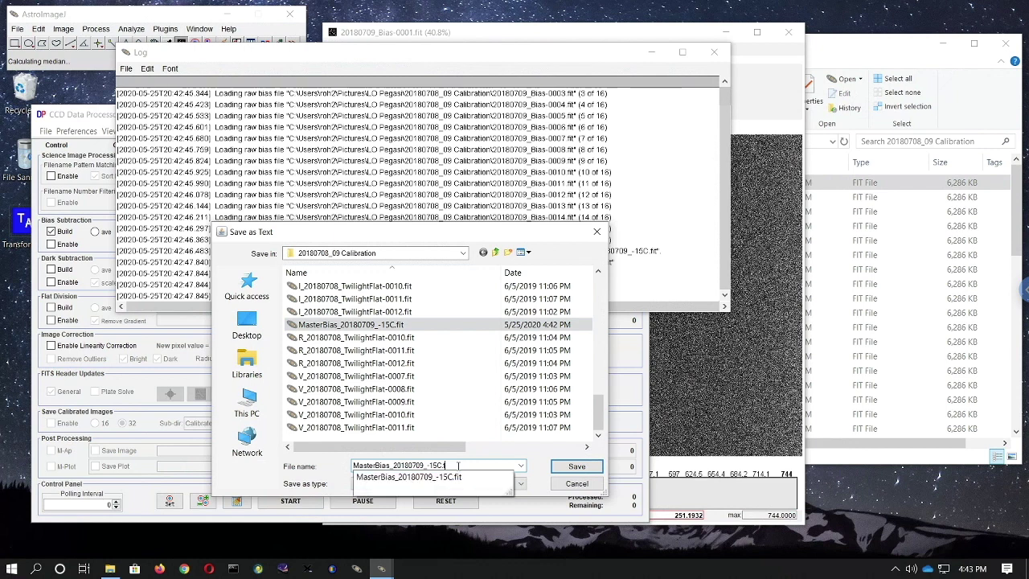
type("log")
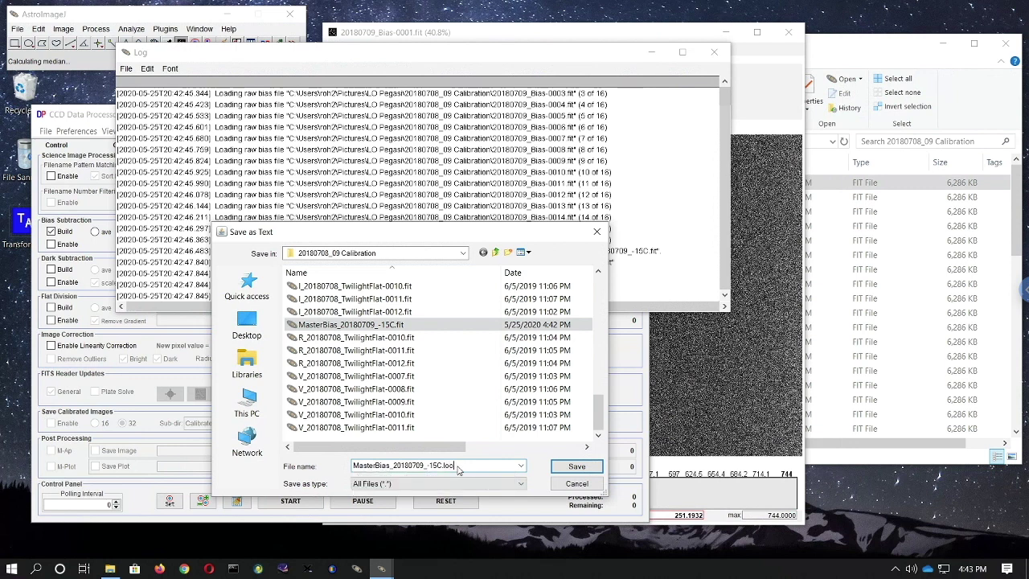
left_click(577, 467)
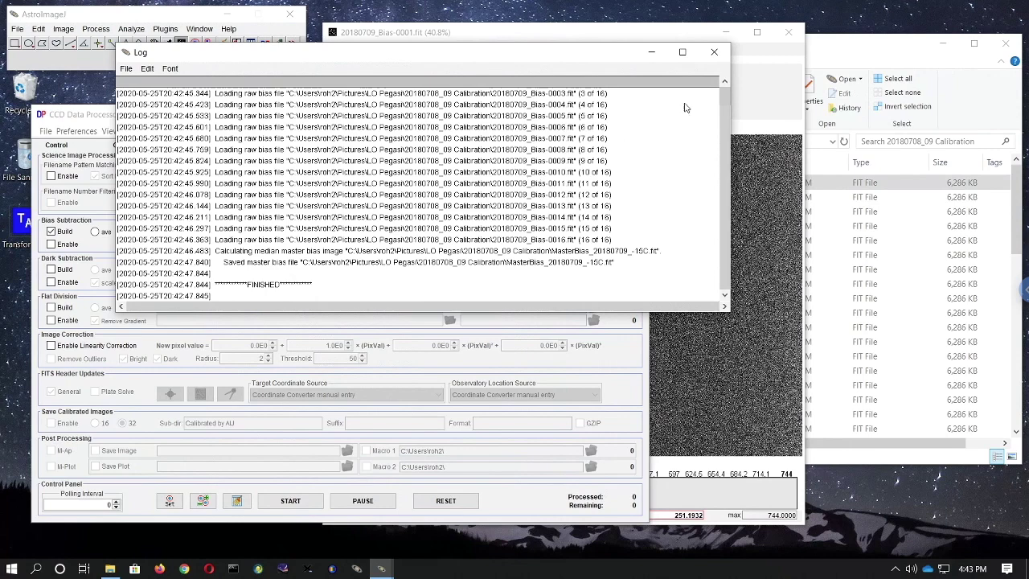
Close the processing log and the 20180709_Bias-0001.fit image.
left_click(715, 52)
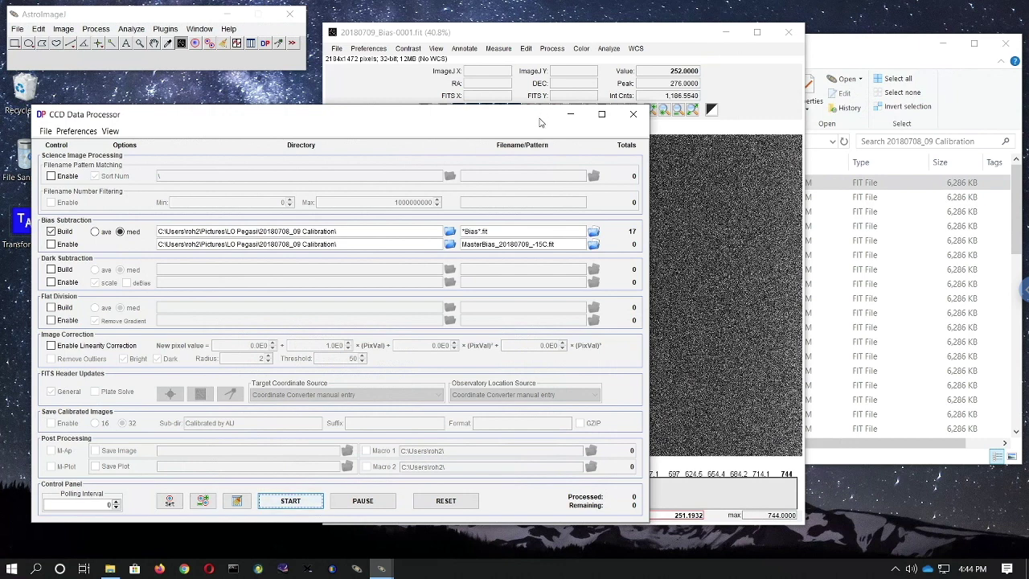
left_click(768, 103)
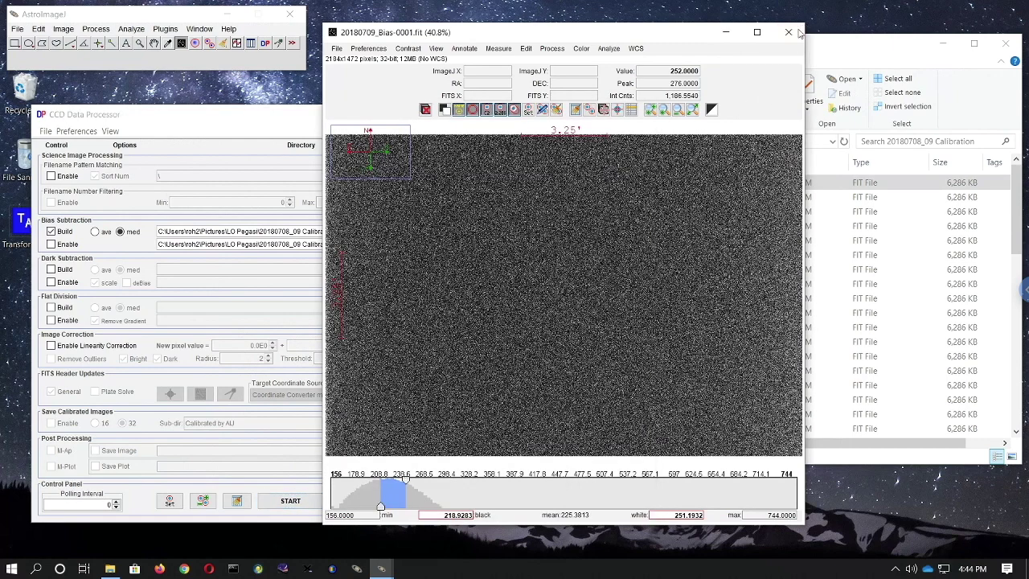
left_click(788, 33)
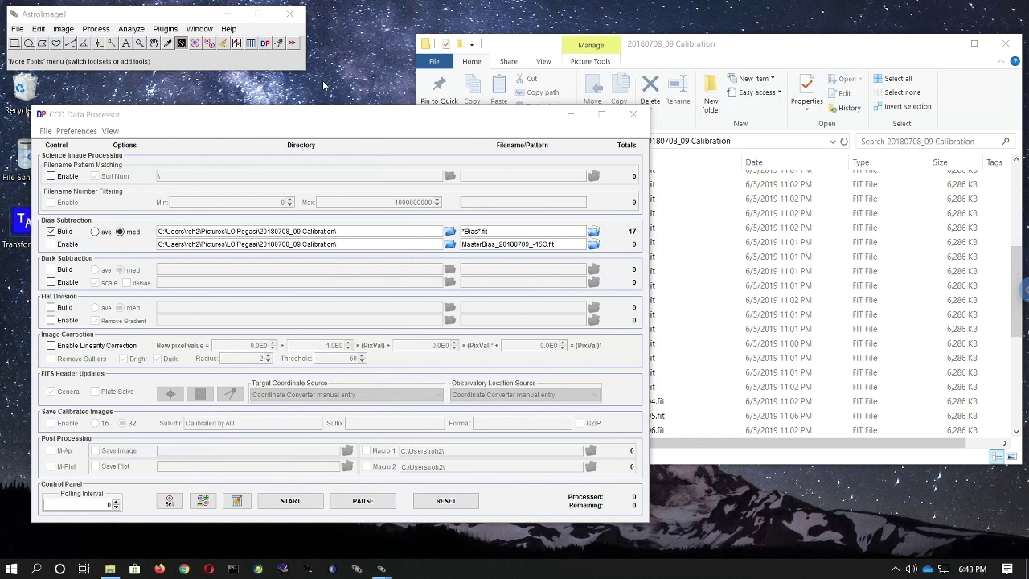
Turn off building the master bias and enable bias subtraction with MasterBias_20180709_-15C.fit.
left_click(329, 122)
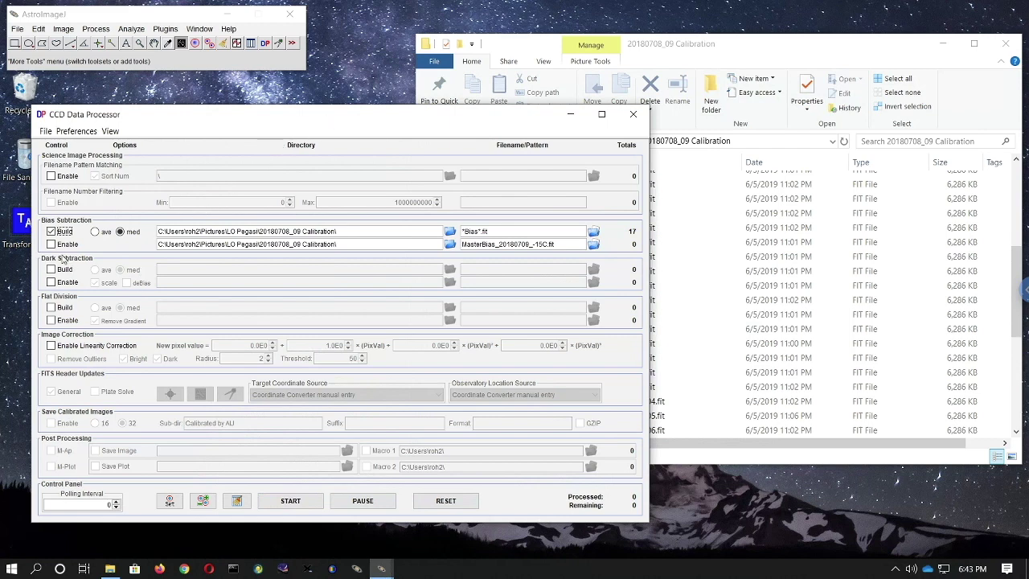
left_click(50, 230)
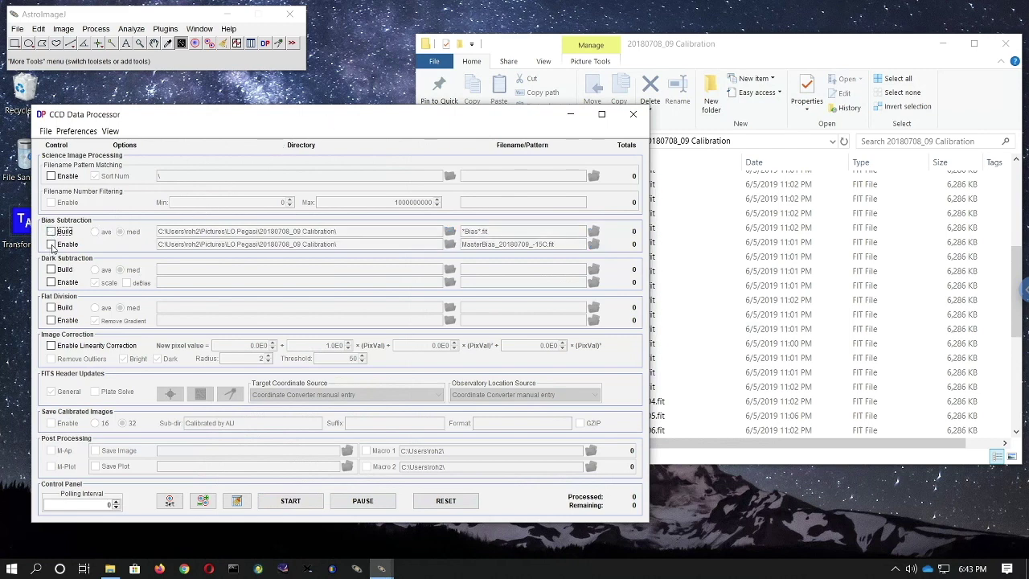
left_click(50, 244)
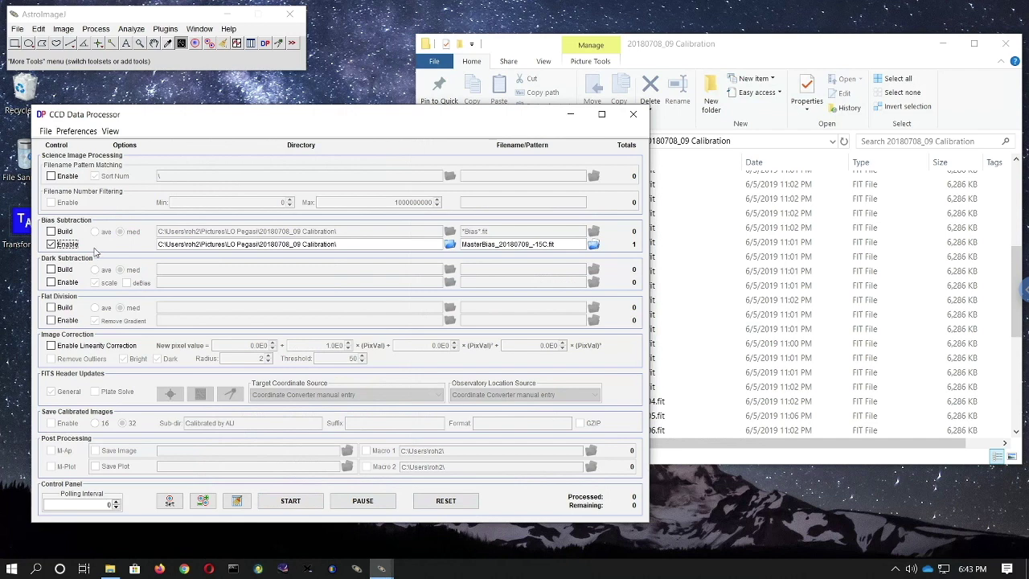
Turn on building a master dark with median combination and the deBias option.
left_click(51, 270)
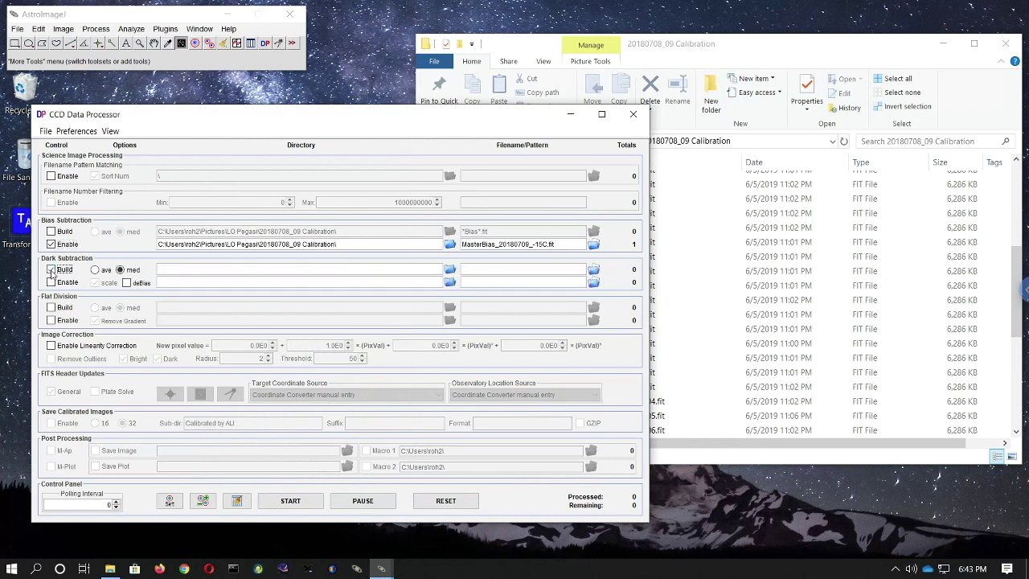
left_click(121, 271)
left_click(126, 283)
Copy the master bias directory path into the raw dark and master dark directories.
left_click(207, 269)
left_click_drag(340, 243, 215, 230)
key("ctrl+c")
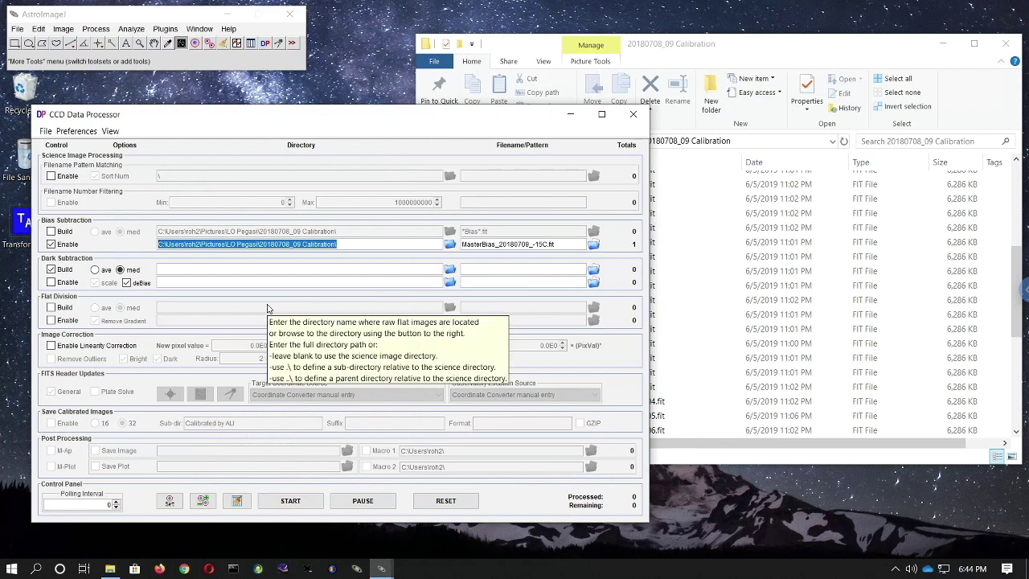
left_click(272, 269)
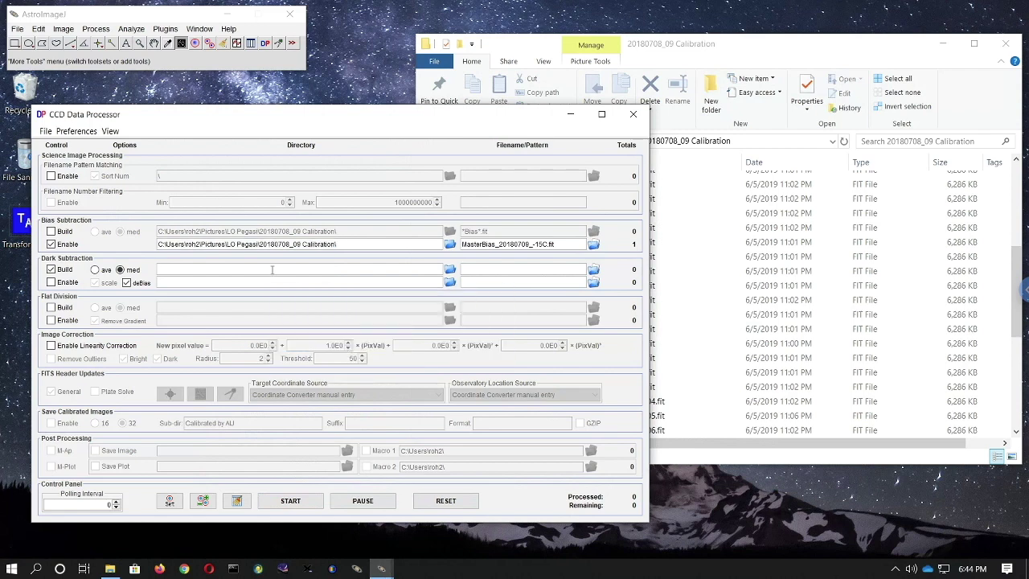
key("ctrl+v")
key("ctrl+v")
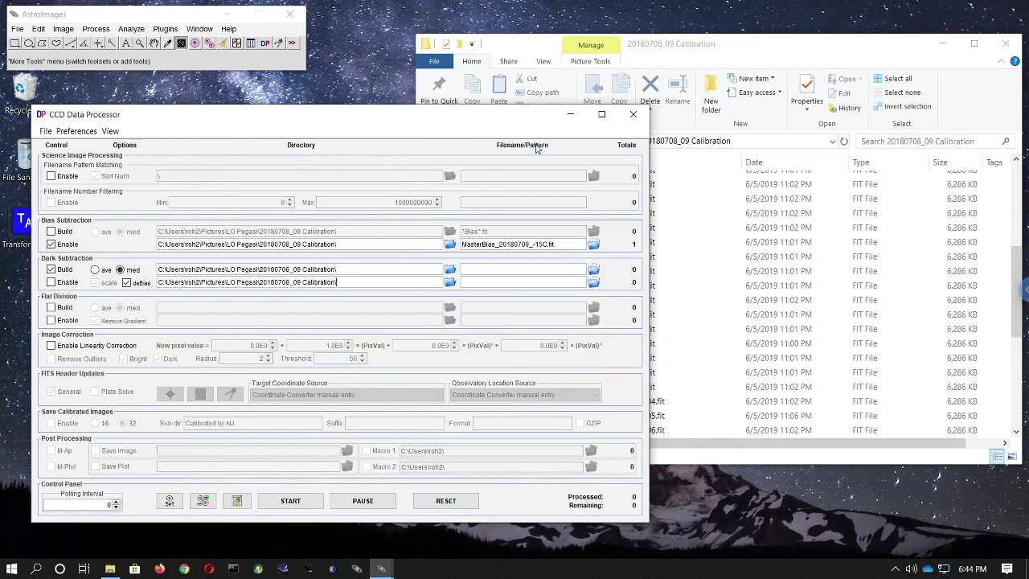
Check the raw dark file names in the calibration folder and set the raw dark filename pattern to *Dark*.fit.
left_click(499, 269)
left_click(823, 50)
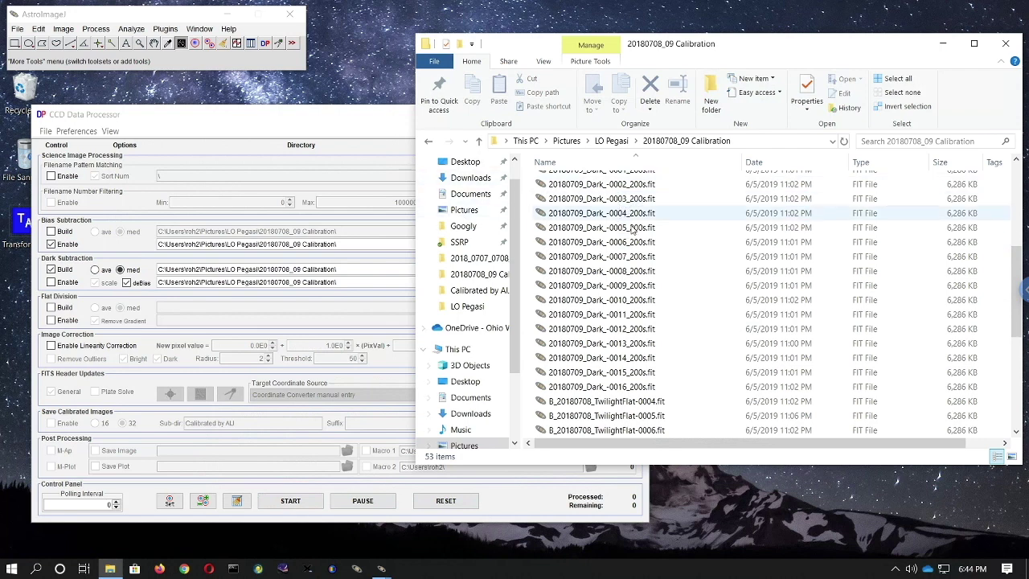
left_click(382, 111)
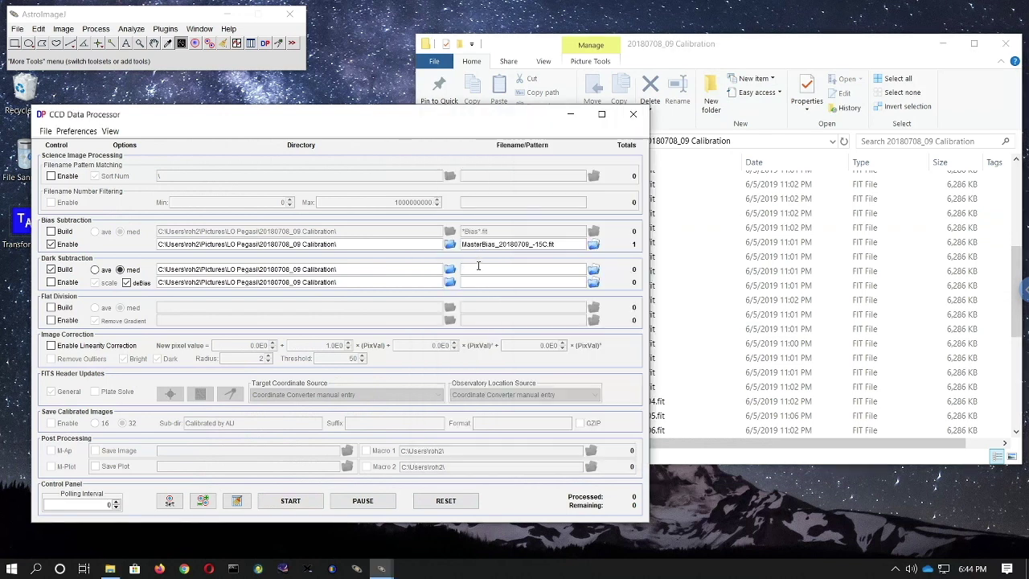
left_click(478, 268)
type("*Dark")
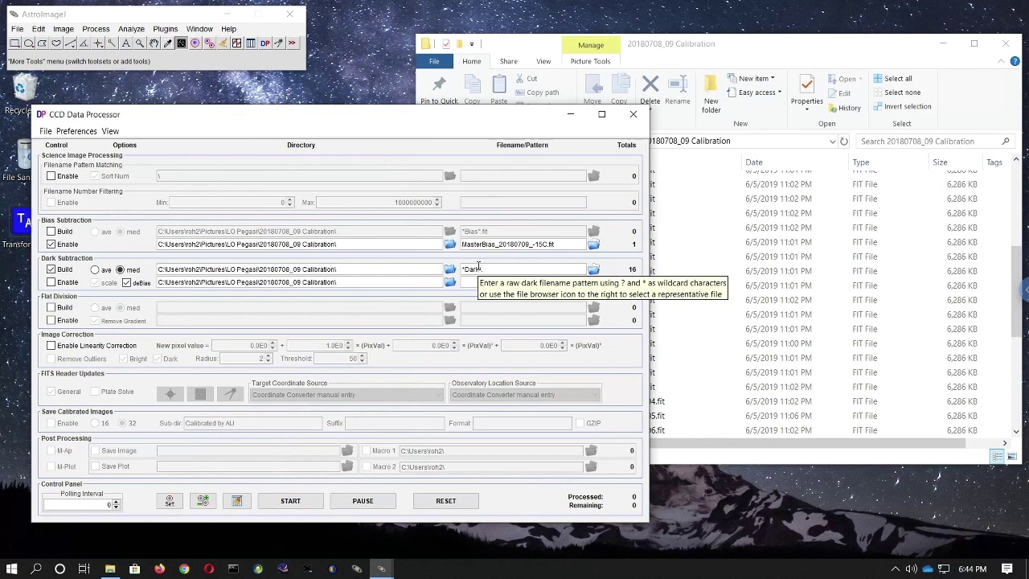
type("*.fit")
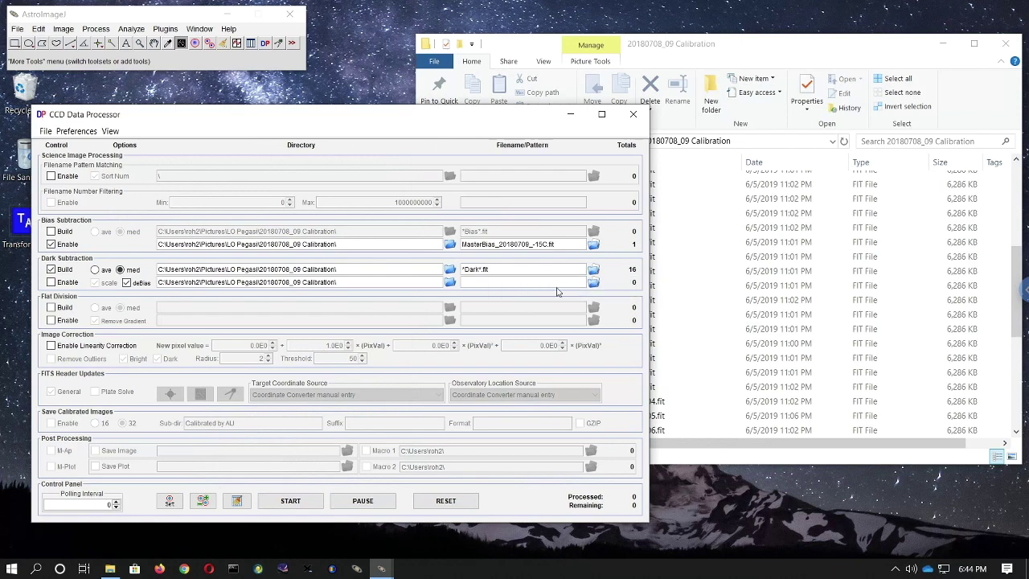
left_click(758, 45)
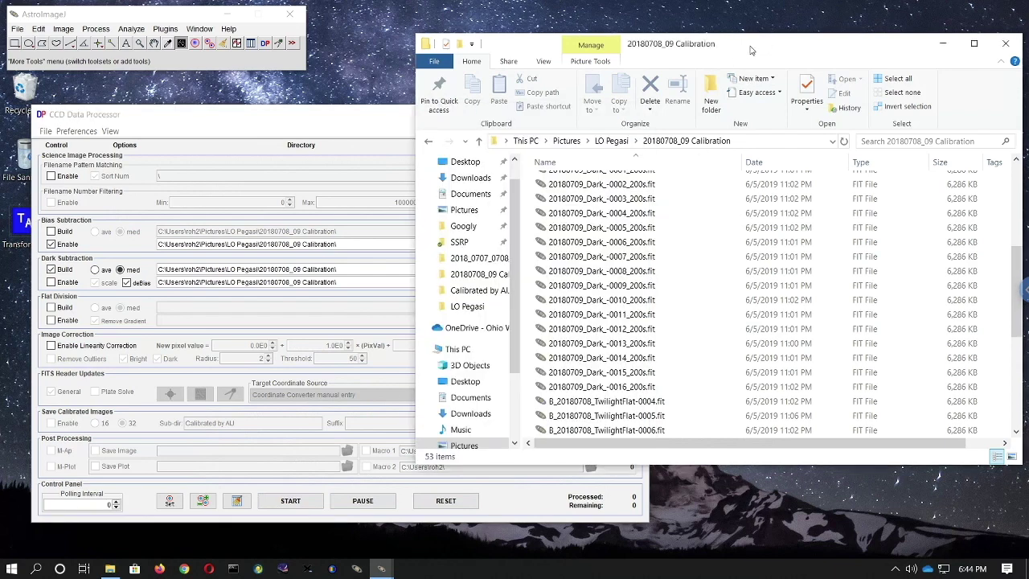
left_click(393, 115)
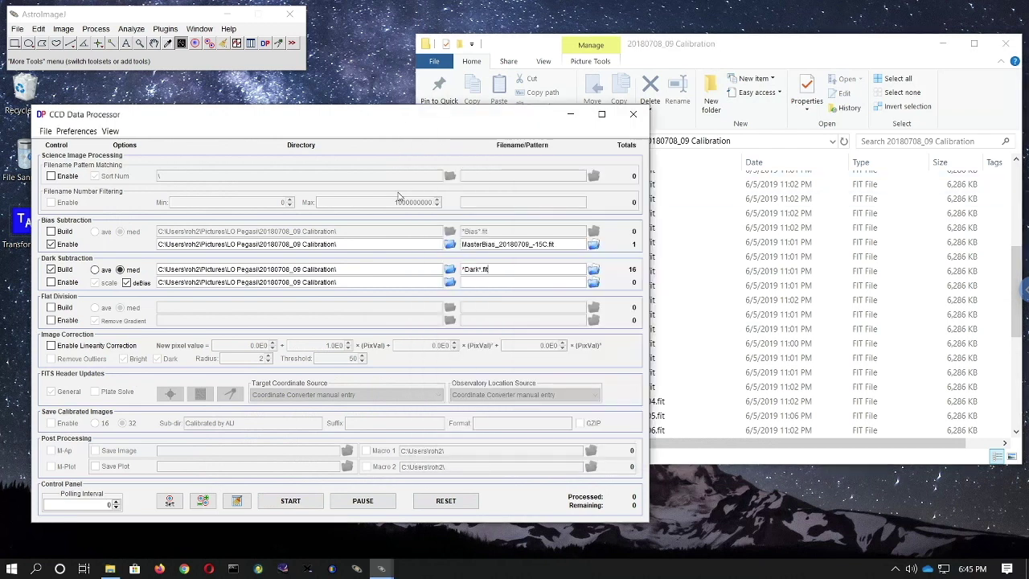
left_click(811, 50)
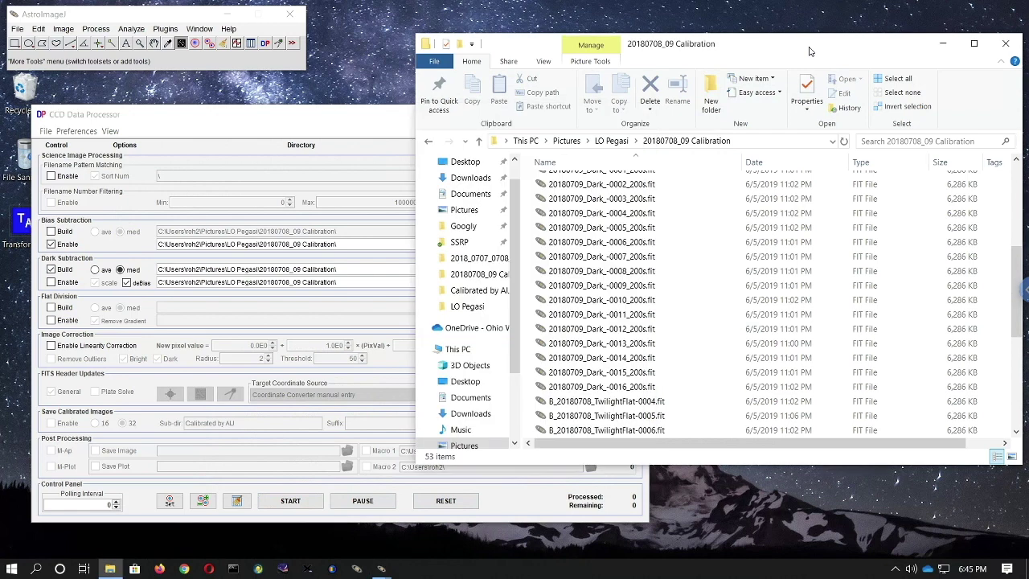
left_click(395, 121)
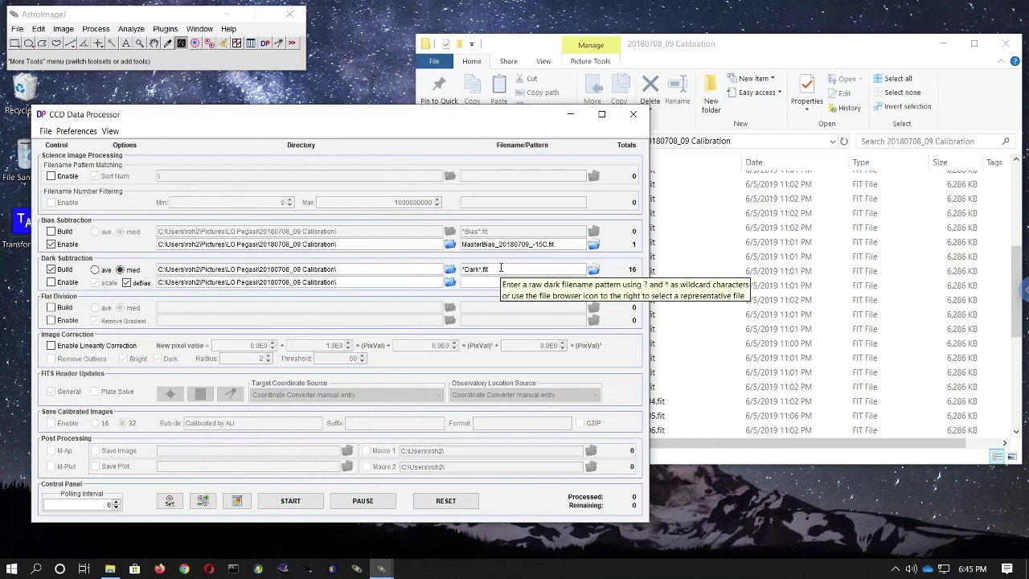
type("200s")
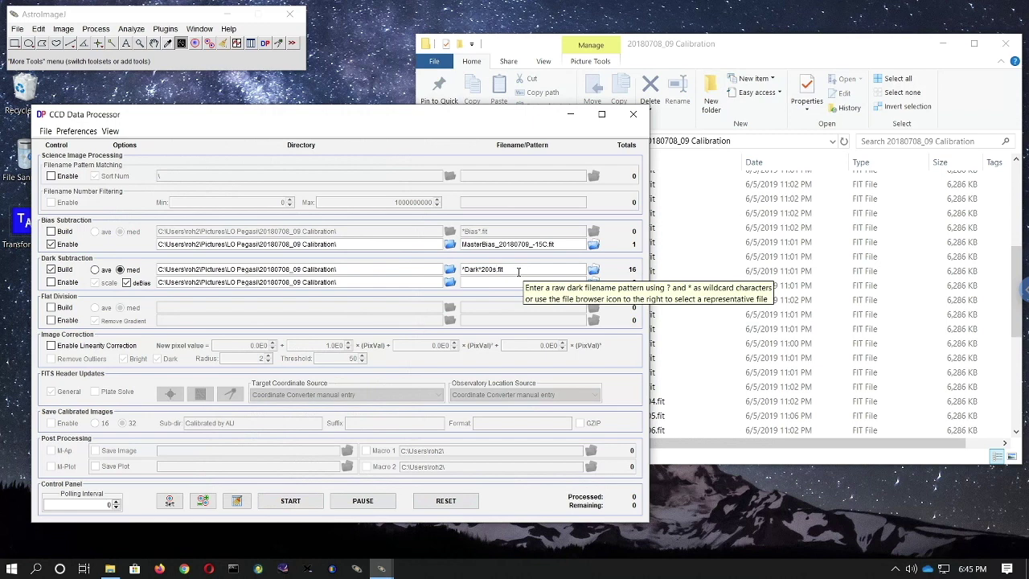
key("BackSpace")
key("BackSpace")
key("BackSpace")
key("BackSpace")
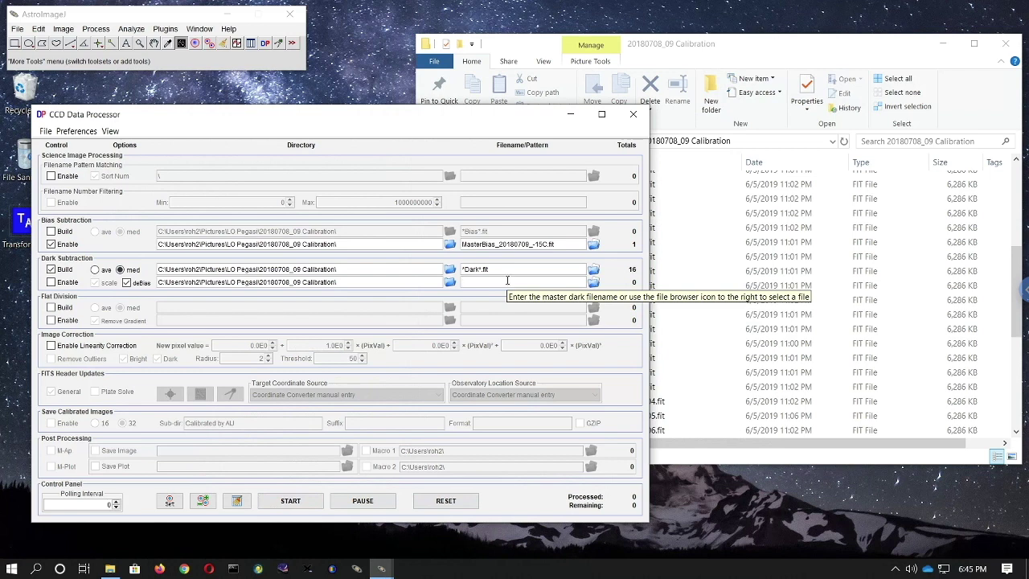
Start the master dark filename with MasterDark_deBiased_2018079_, checking the date in the raw dark file names.
left_click(508, 280)
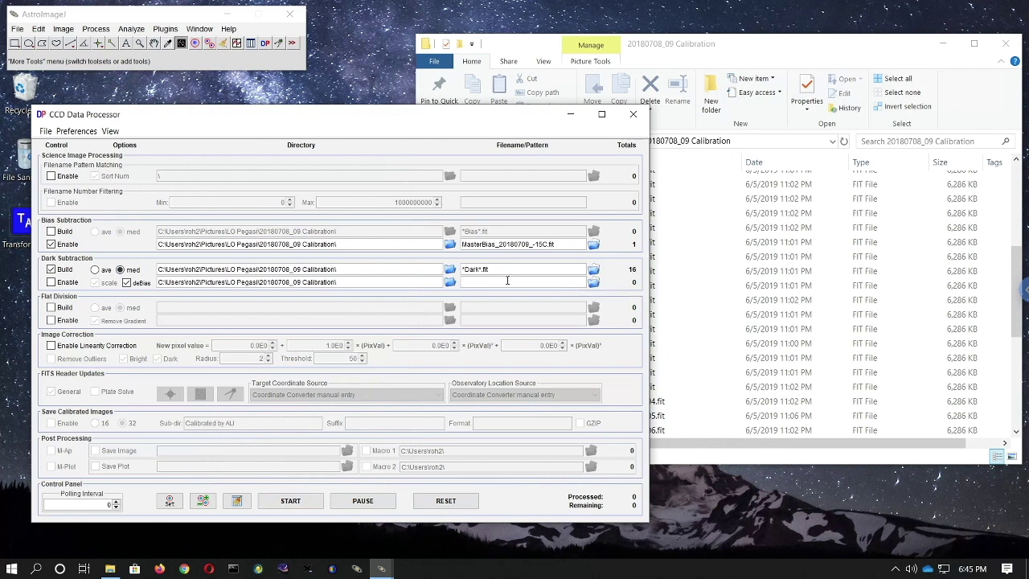
type("MasterDark_")
mouse_move(141, 288)
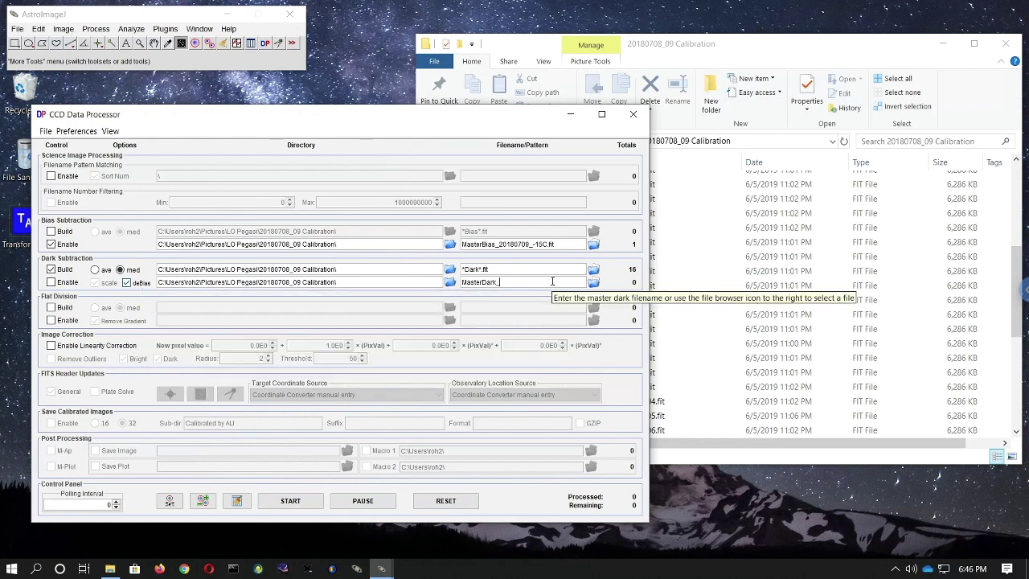
type("eBiased_")
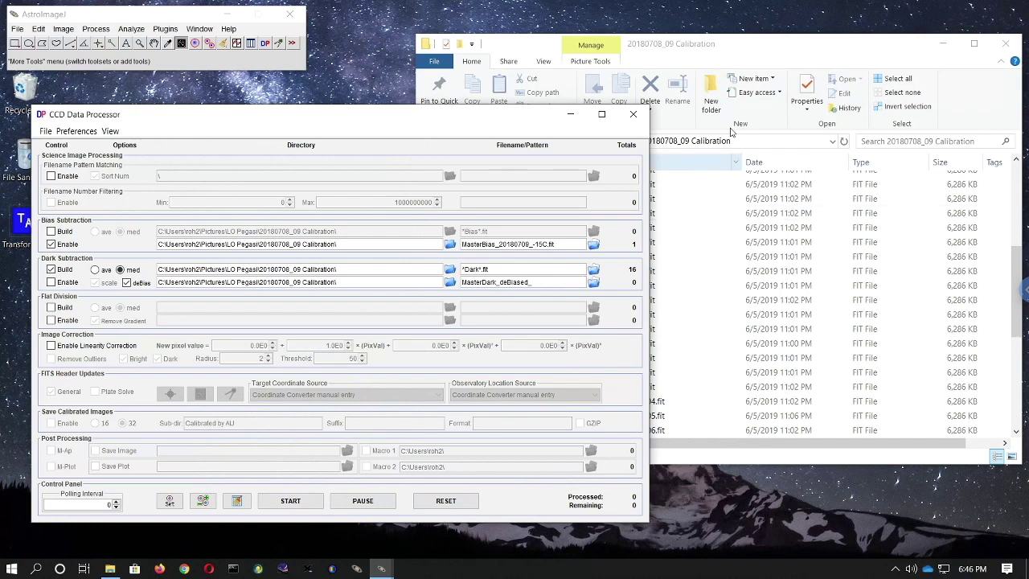
left_click(767, 53)
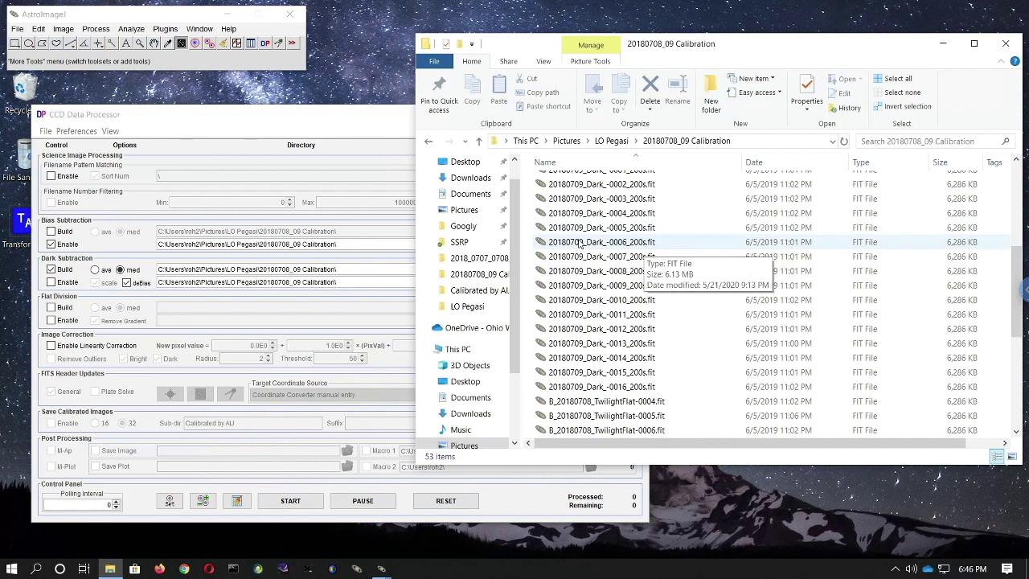
left_click(392, 120)
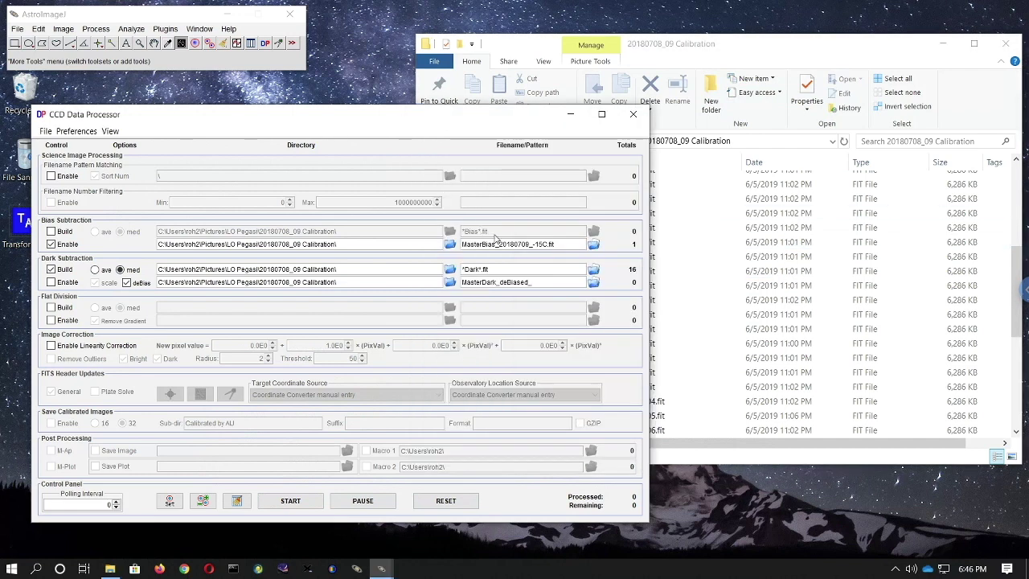
type("20180709")
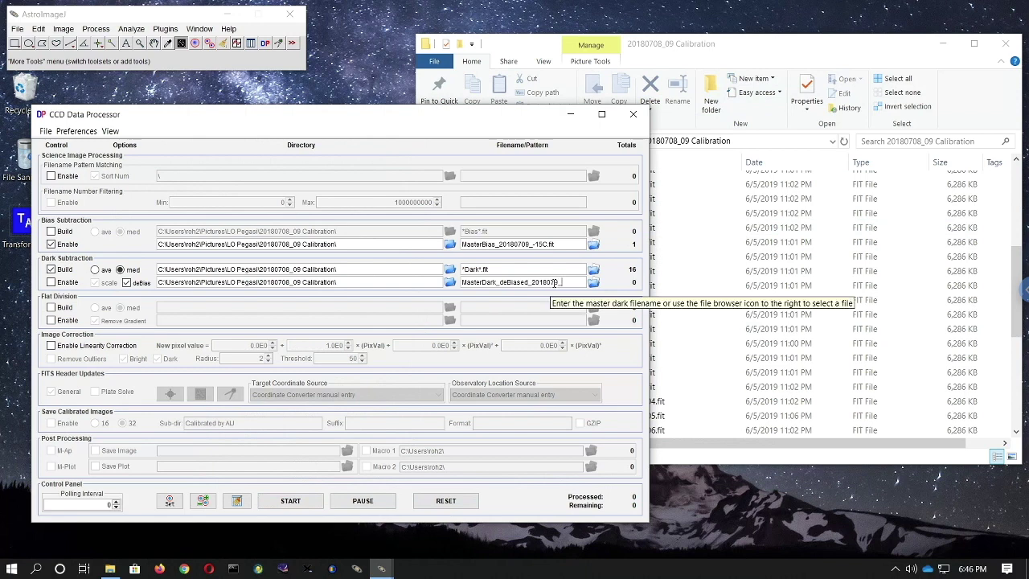
Complete the master dark filename as MasterDark_deBiased_2018079_200s_-15C.fit, checking the exposure in the raw dark file names, and run the processing.
left_click(701, 48)
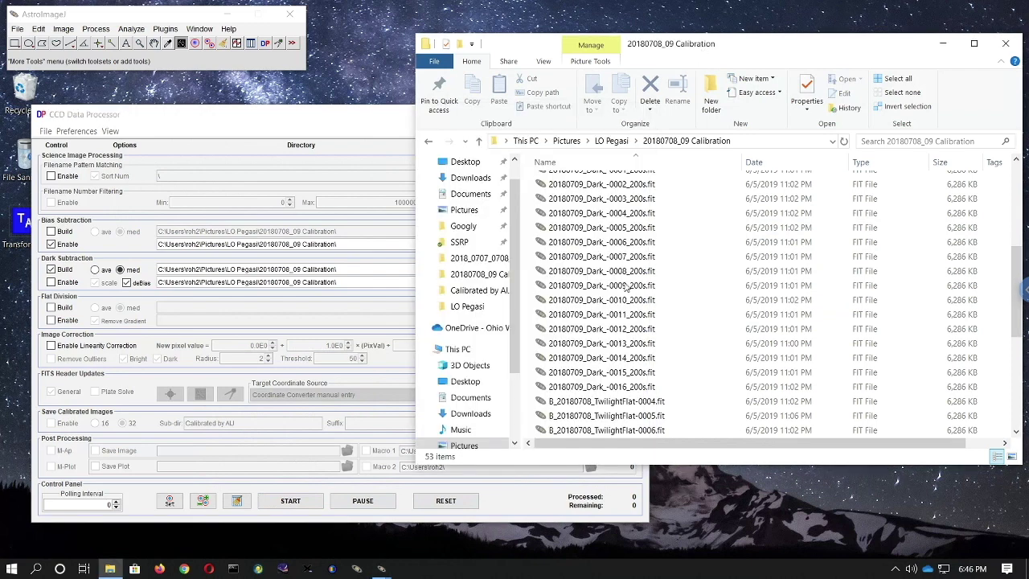
left_click(394, 111)
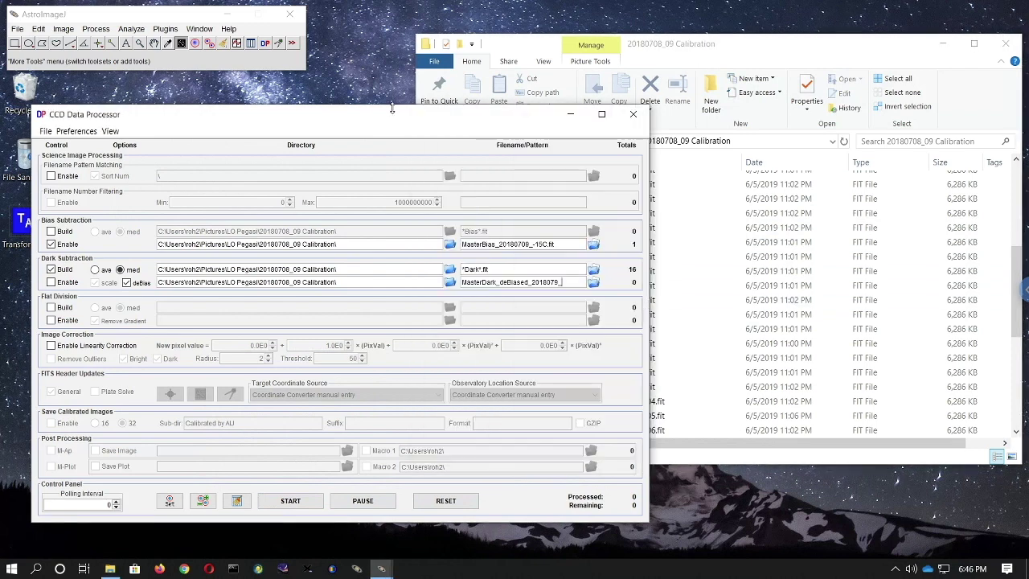
type("220s_")
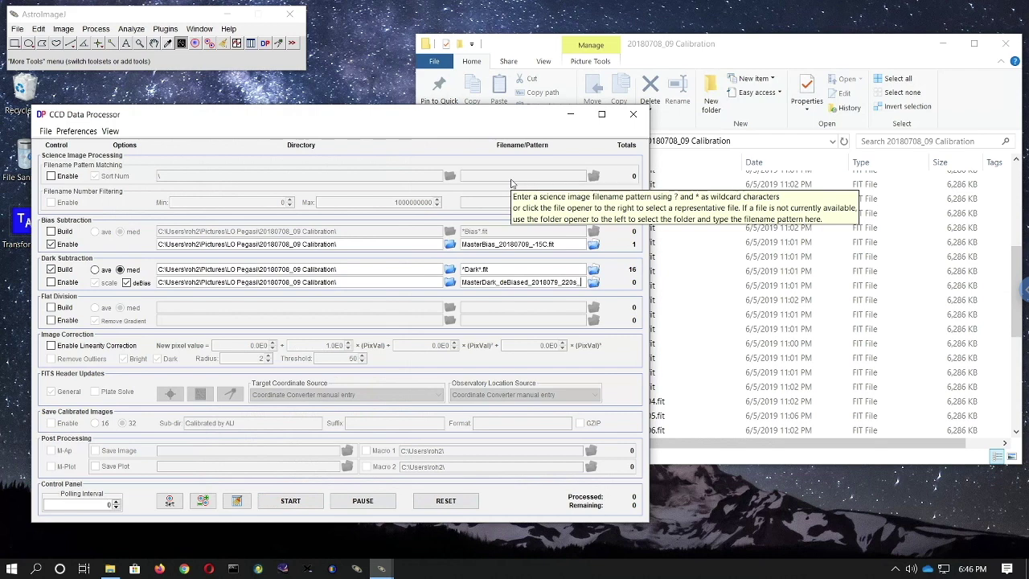
key("BackSpace")
key("BackSpace")
key("BackSpace")
key("BackSpace")
type("00s_")
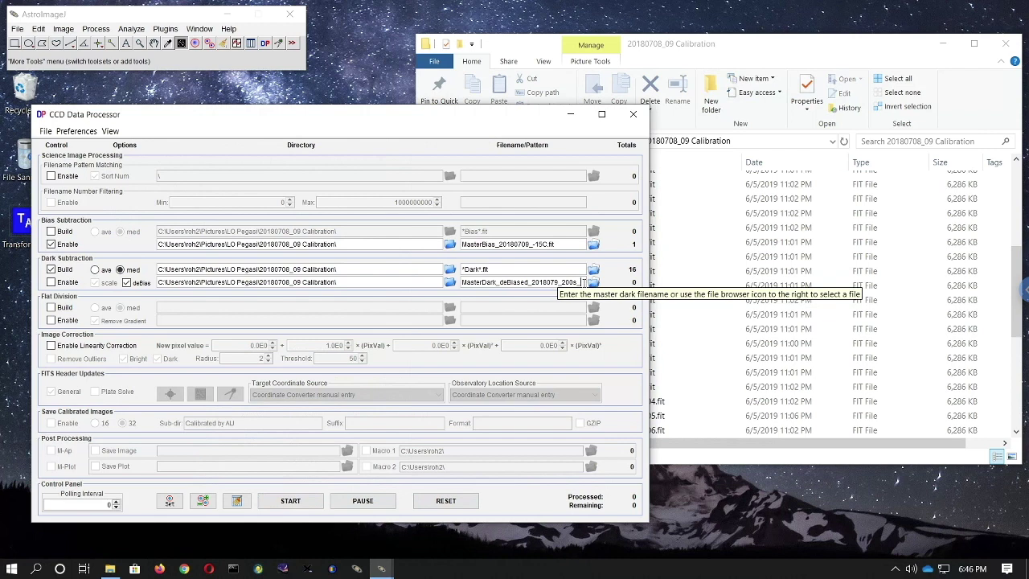
left_click(652, 238)
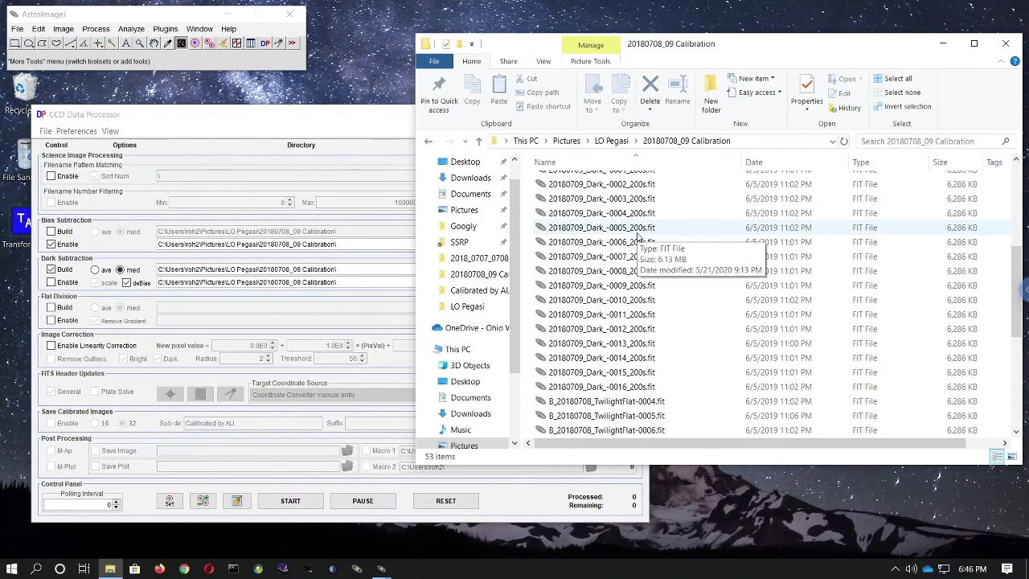
left_click(390, 115)
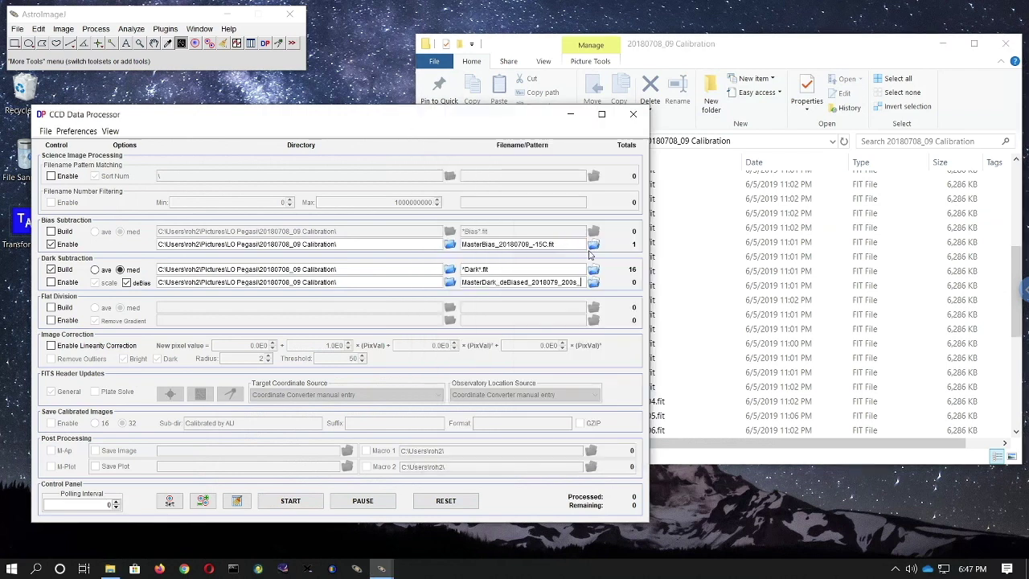
type("-15")
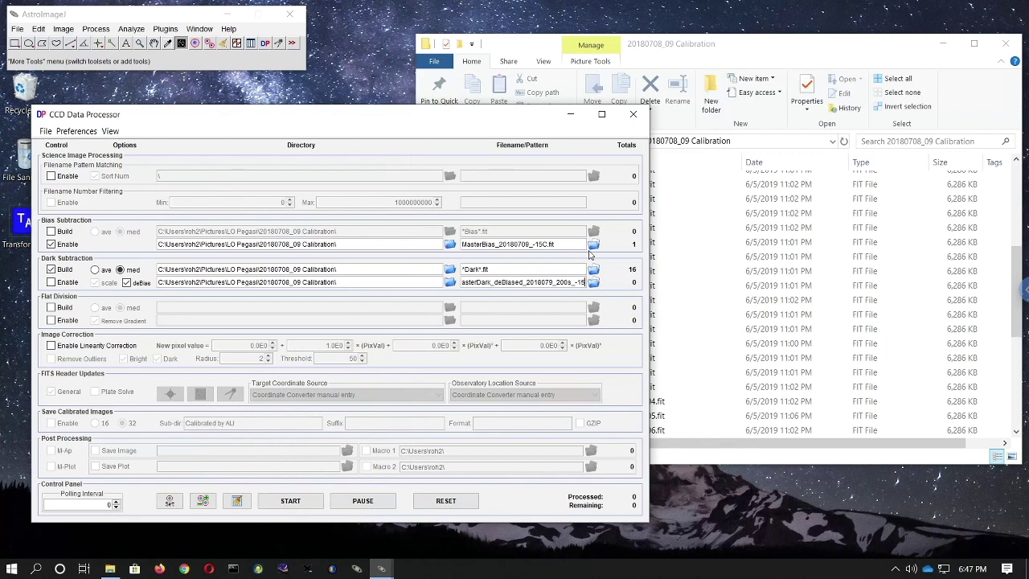
type("C.fit")
left_click(291, 502)
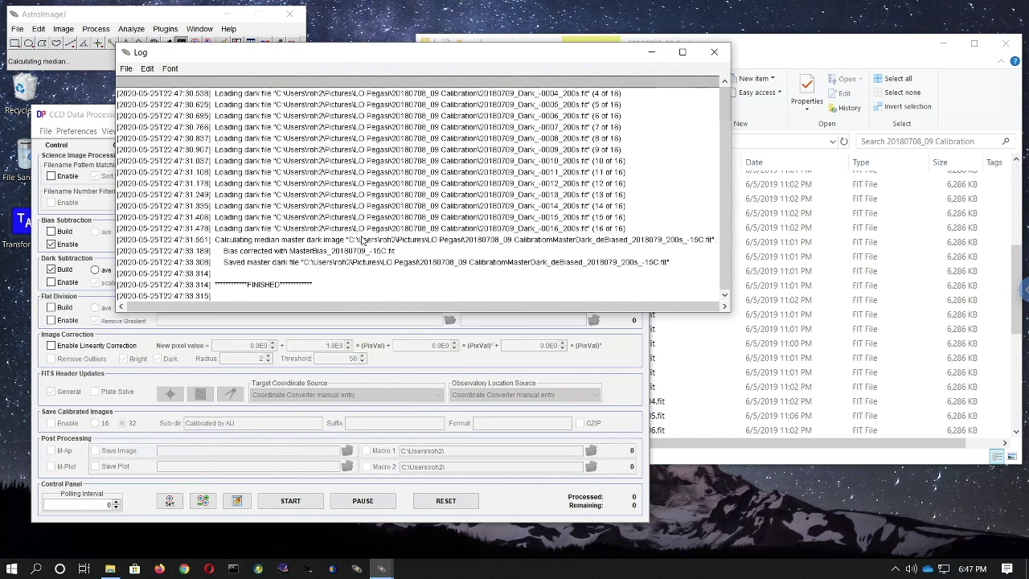
Save the processing log as MasterDark_deBiased_2018079_200s_-15C.log in the 20180708_09 Calibration folder and close the log.
left_click(127, 69)
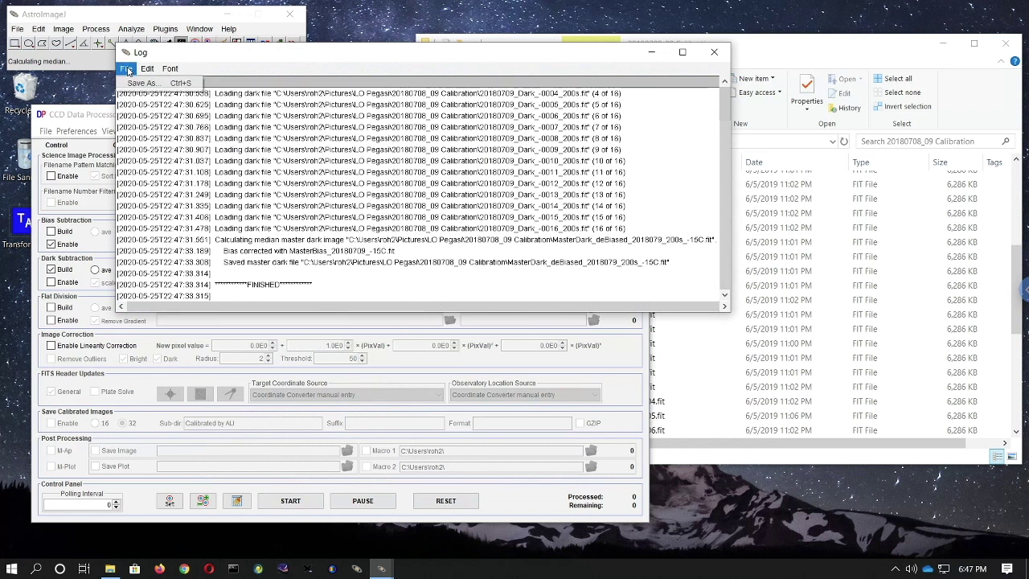
left_click(131, 83)
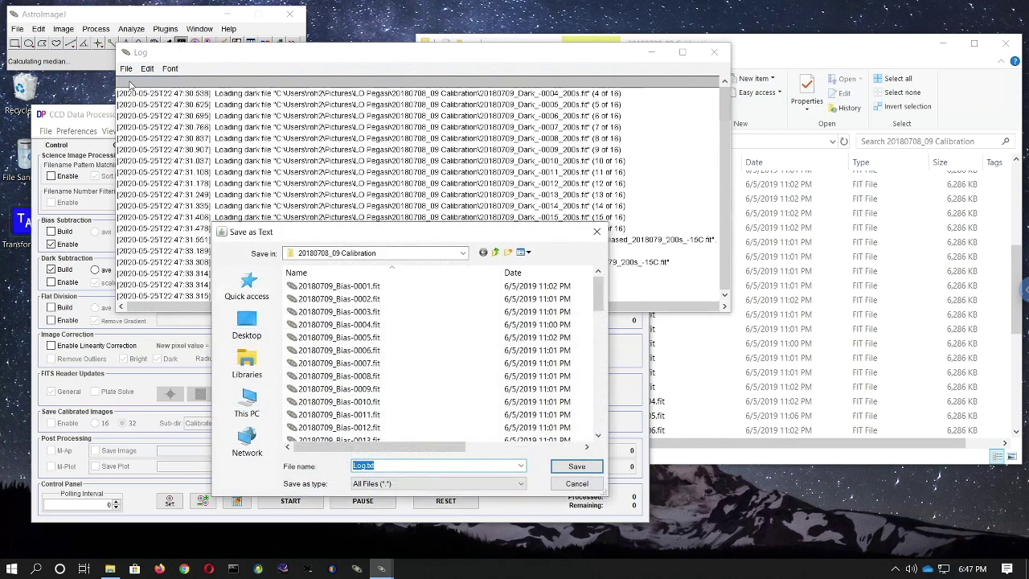
left_click_drag(601, 302, 592, 414)
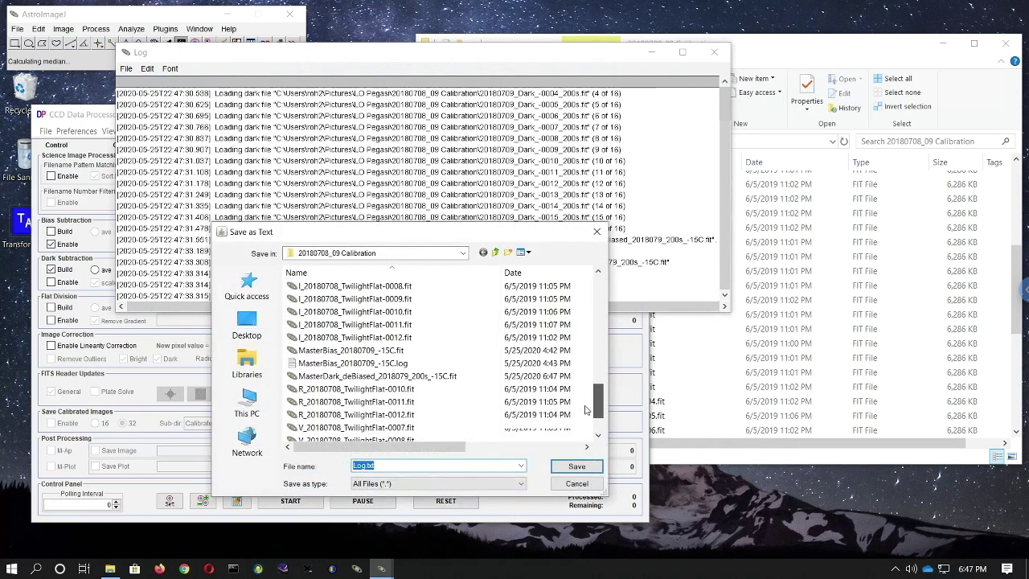
left_click(448, 381)
left_click(508, 465)
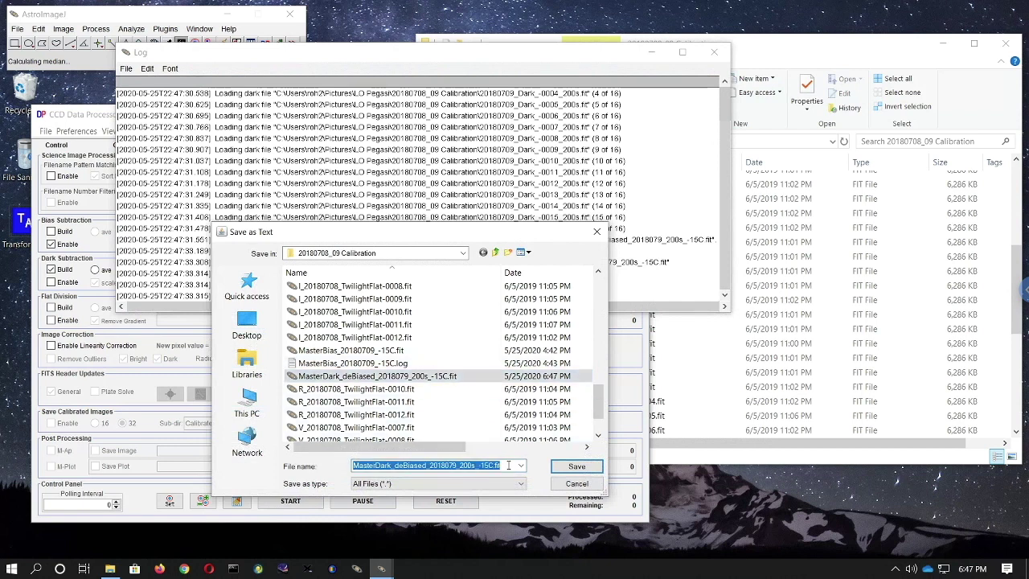
left_click(508, 465)
key("BackSpace")
key("BackSpace")
key("BackSpace")
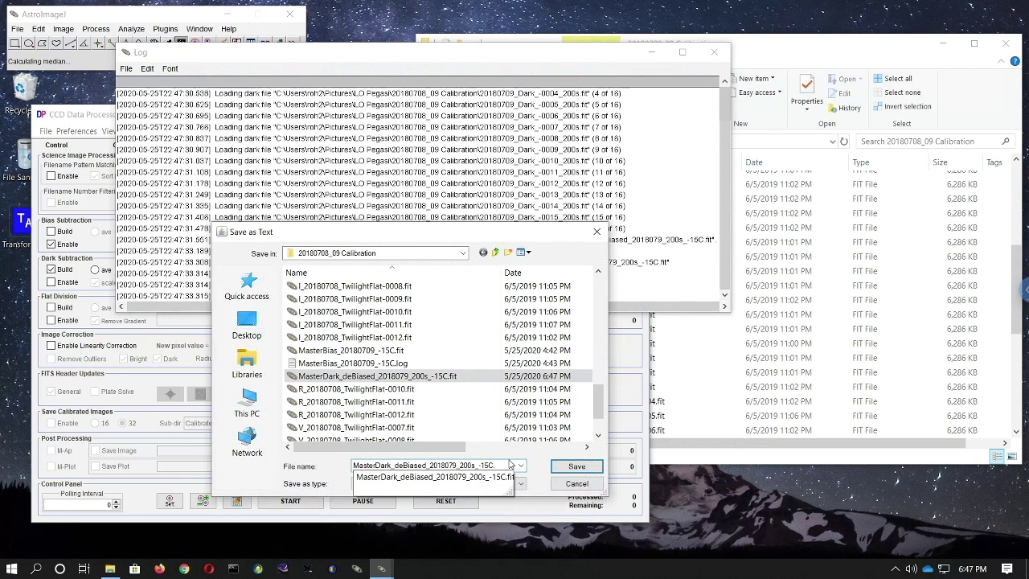
type("log")
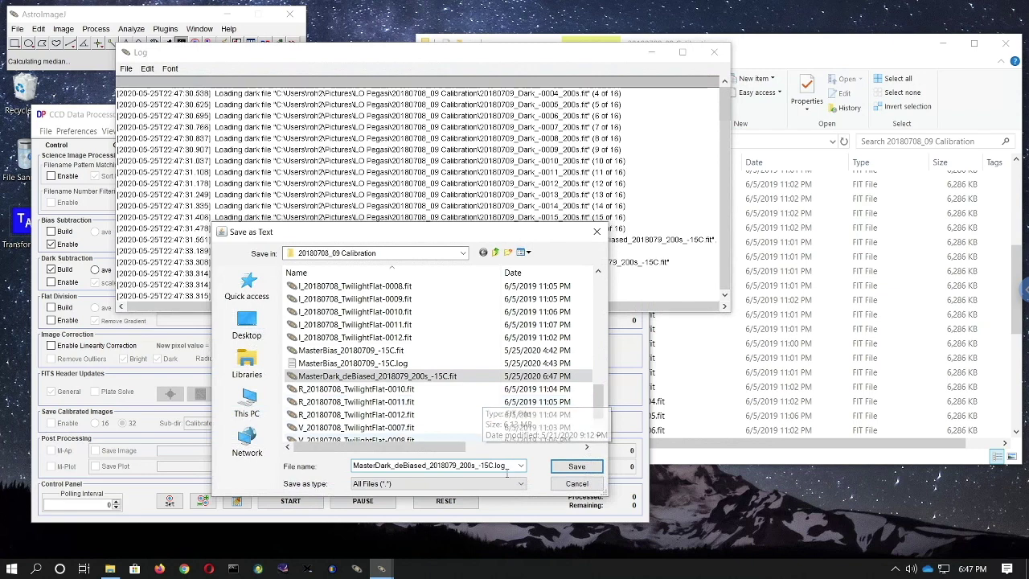
left_click(576, 467)
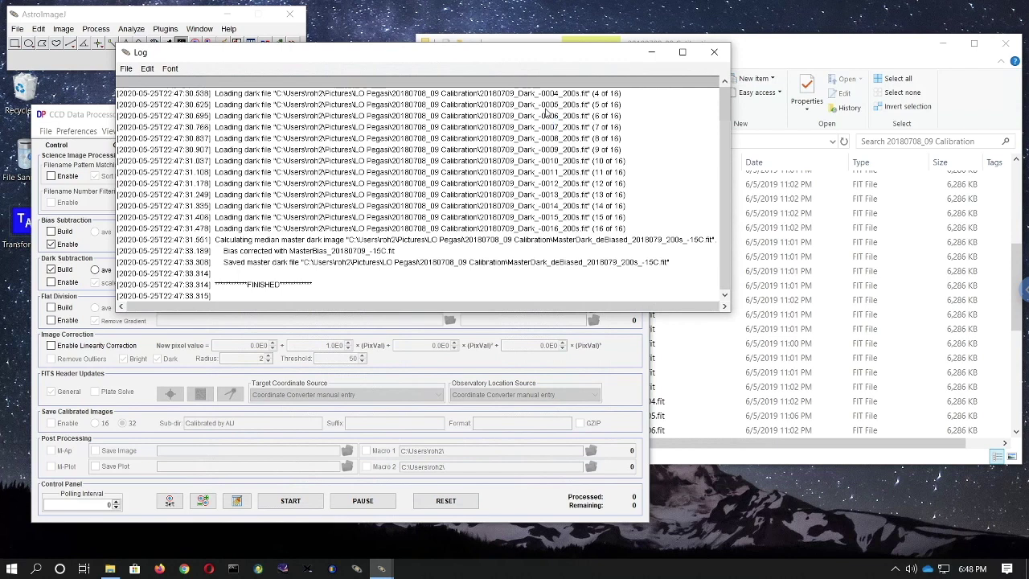
left_click(712, 53)
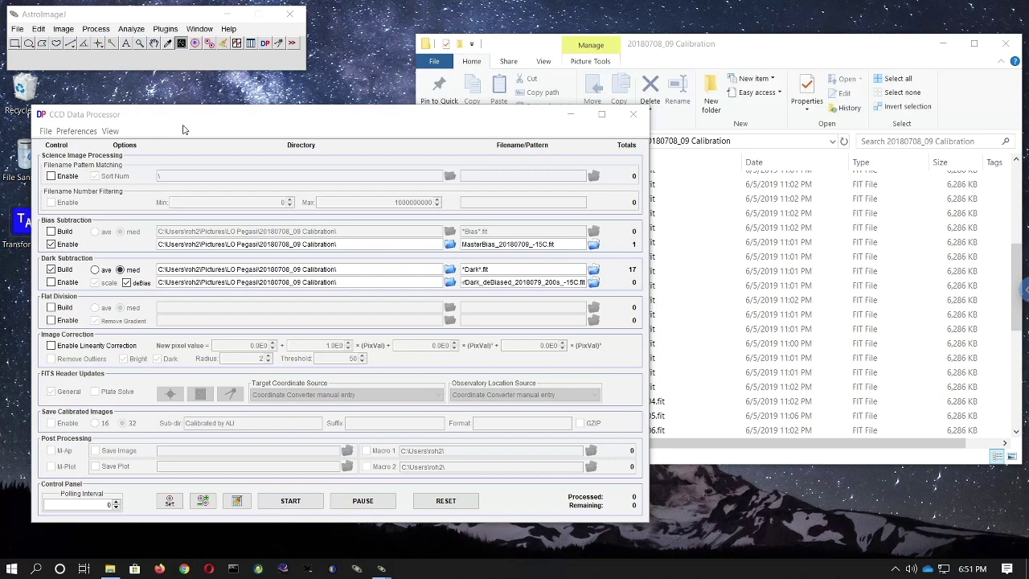
Turn off building the master dark and enable dark subtraction with the deBias option off.
left_click(187, 122)
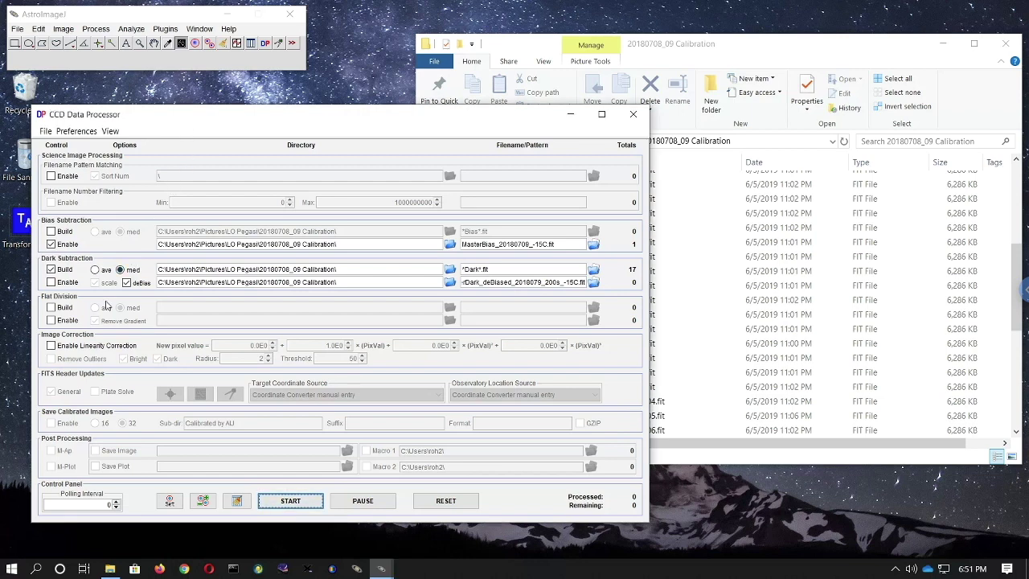
left_click(51, 270)
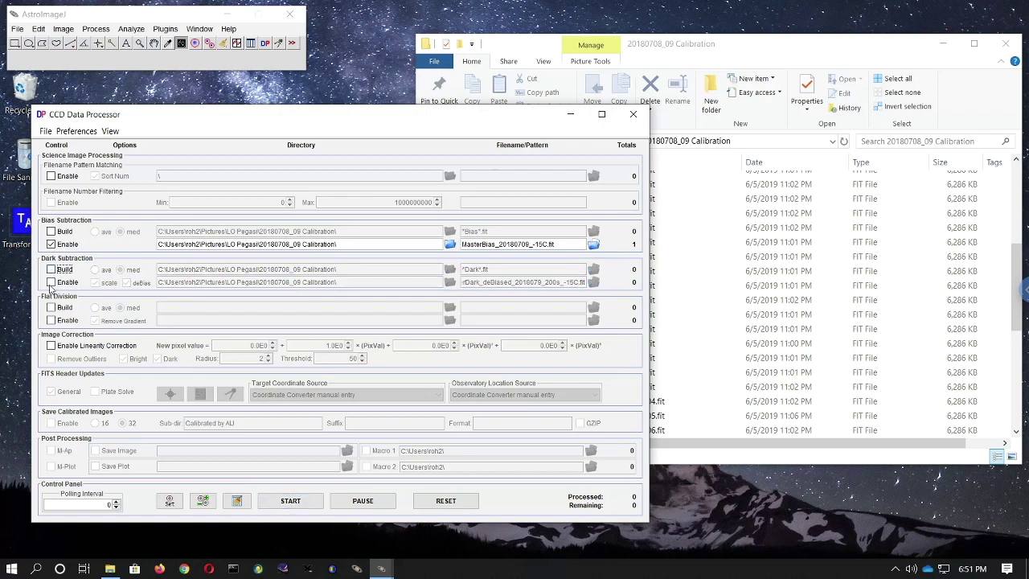
left_click(51, 283)
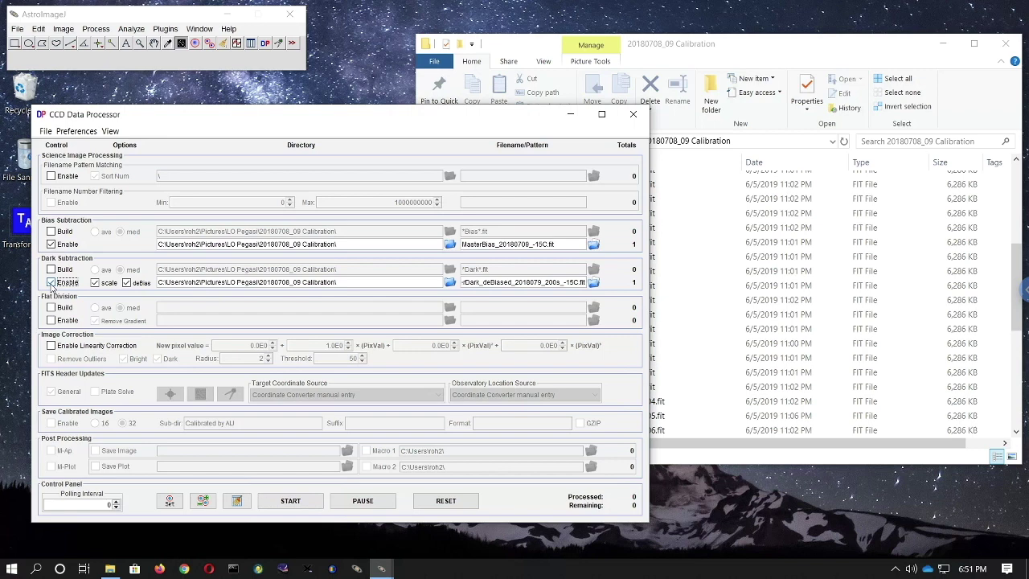
left_click(126, 283)
mouse_move(176, 277)
Turn on building a master flat and copy the master dark directory path into the raw flat directory.
left_click(51, 308)
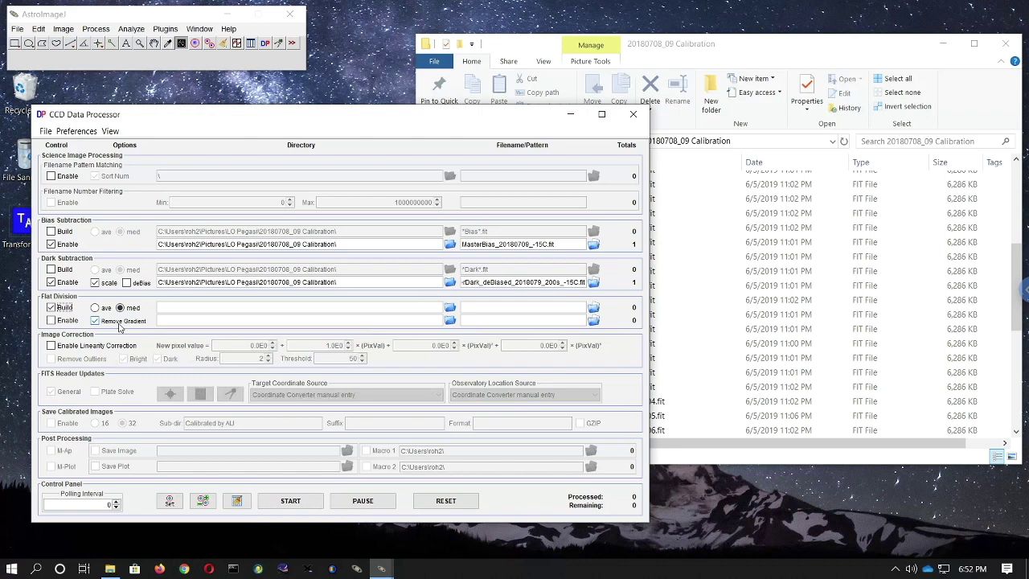
left_click(197, 305)
left_click_drag(336, 283, 159, 283)
key("ctrl+c")
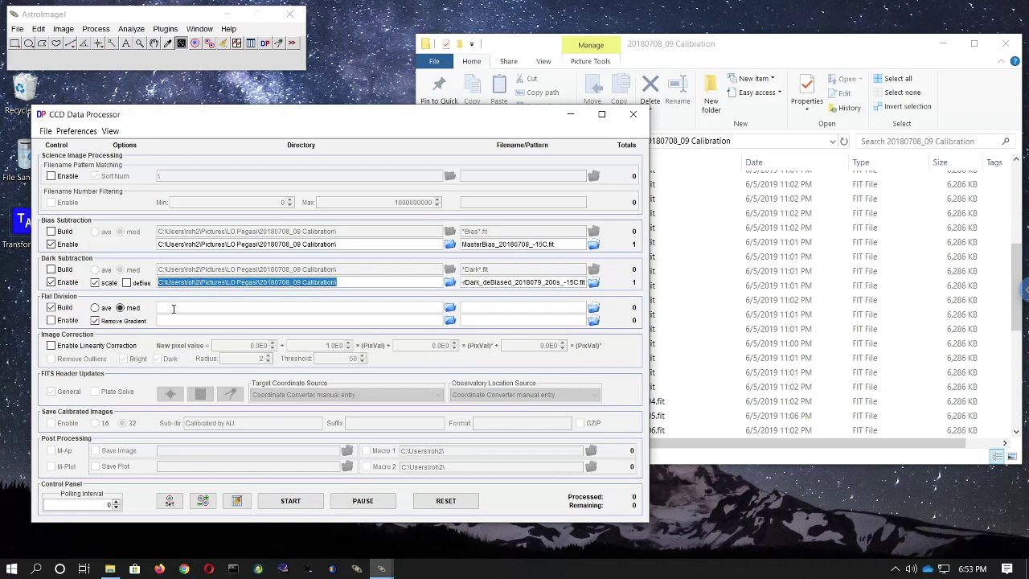
left_click(173, 309)
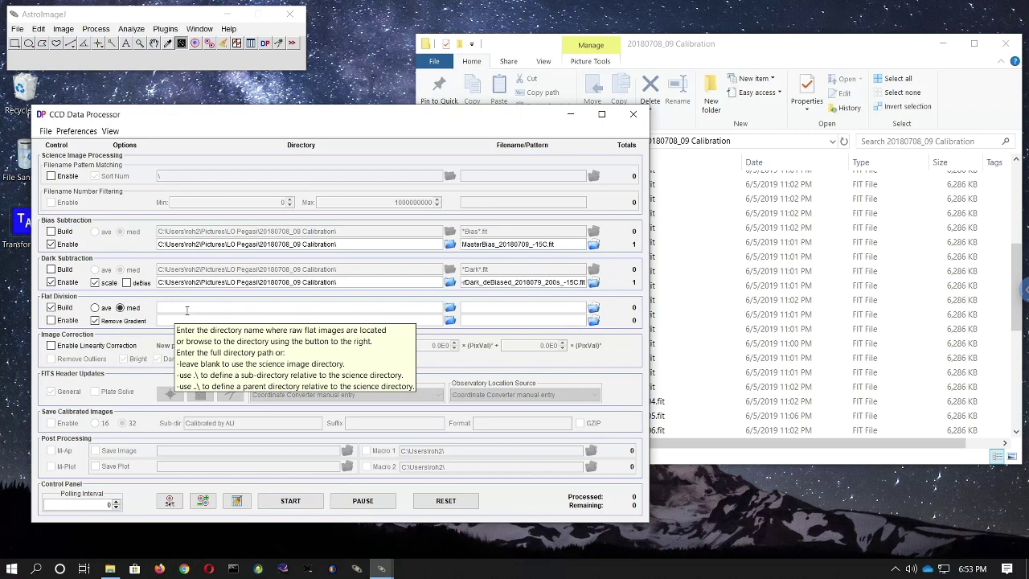
key("ctrl+v")
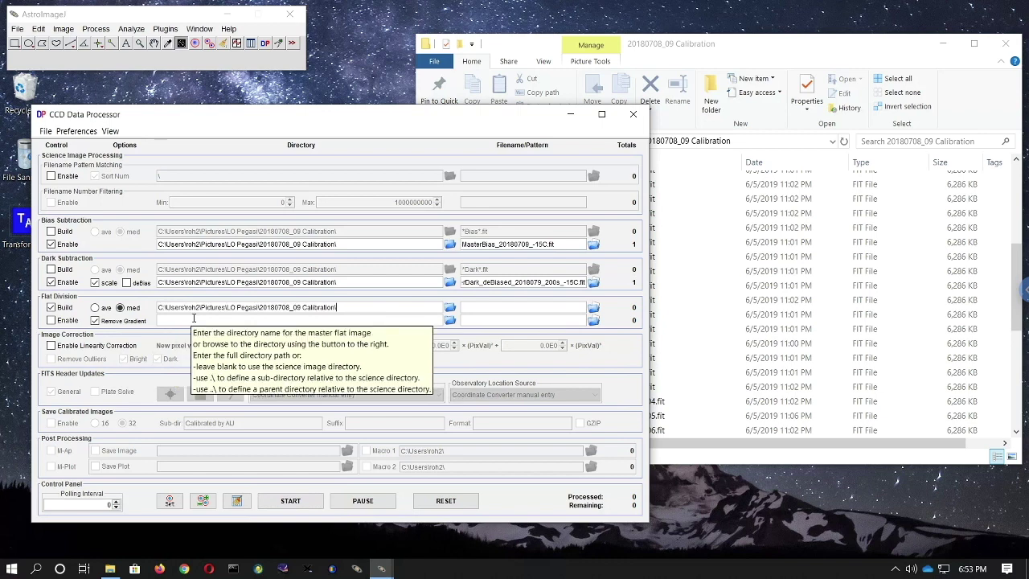
Paste the calibration directory path into the master flat directory, and check the twilight flat file names in the 20180708_09 Calibration folder.
left_click(194, 320)
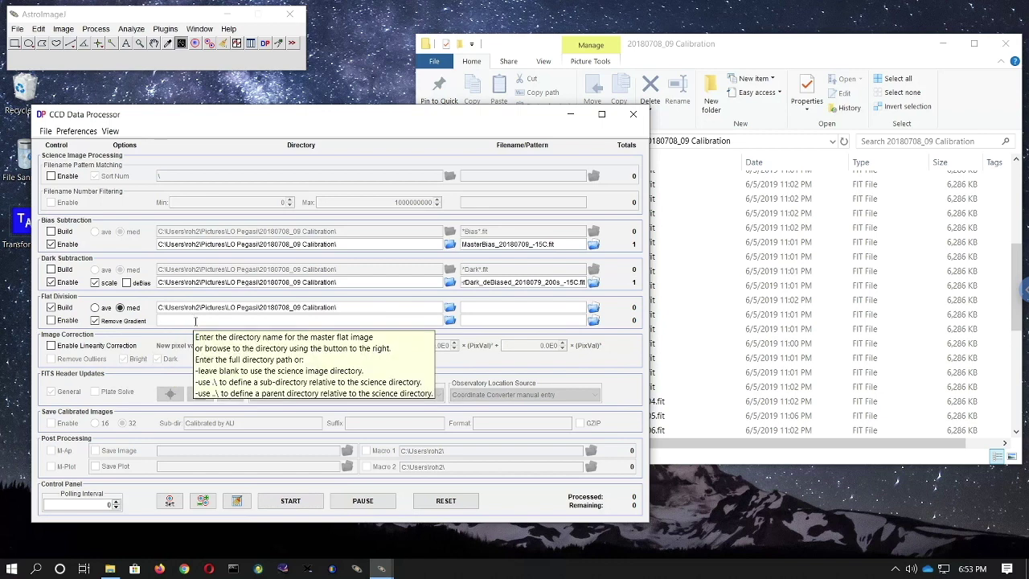
key("ctrl+v")
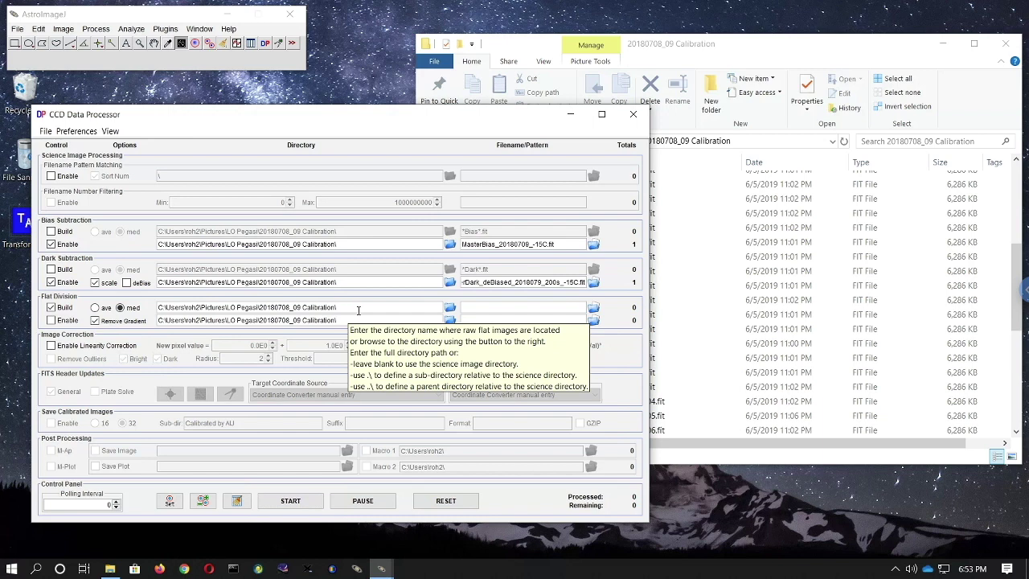
left_click(477, 309)
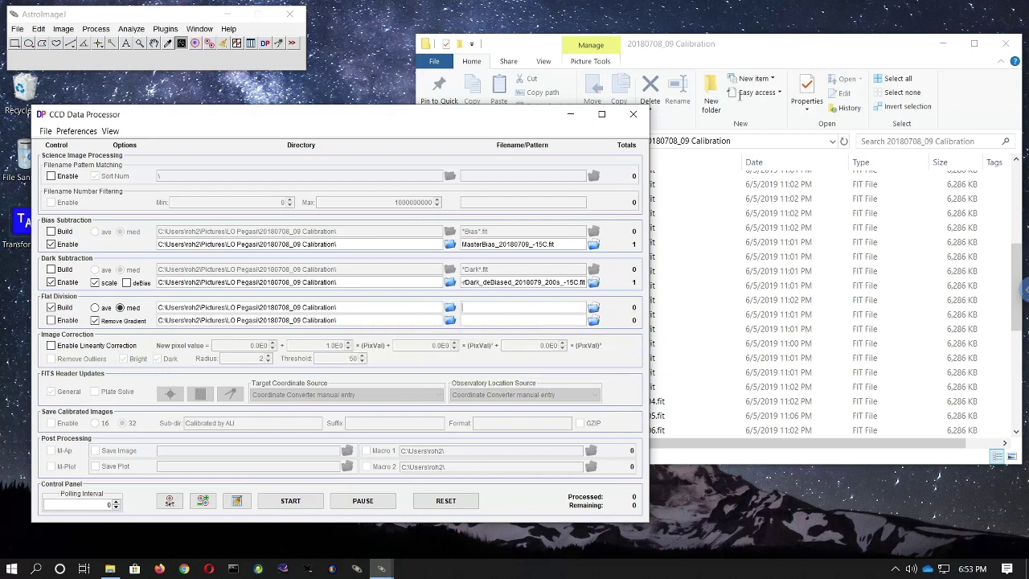
left_click(825, 47)
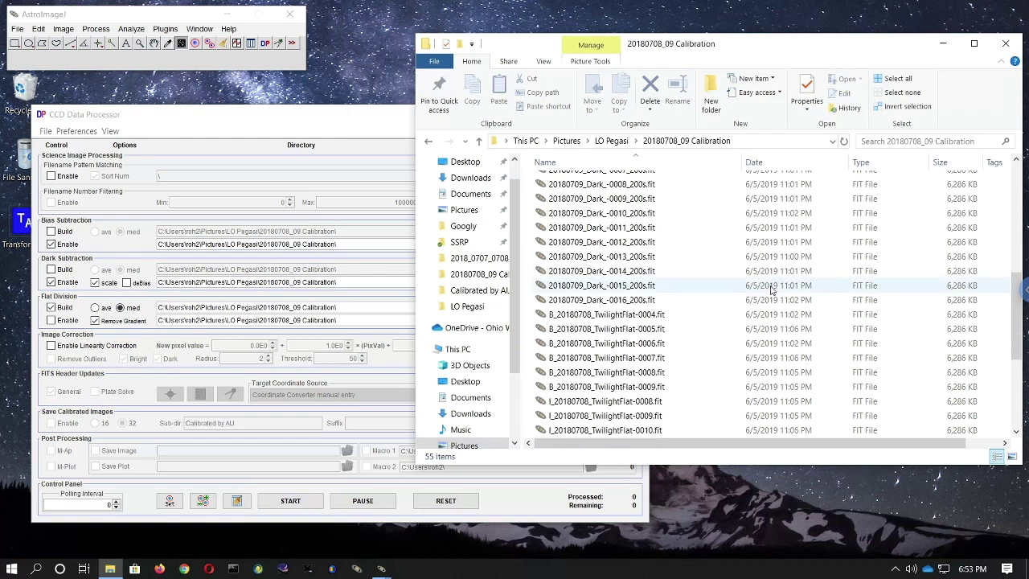
scroll(770, 291, "down", 1)
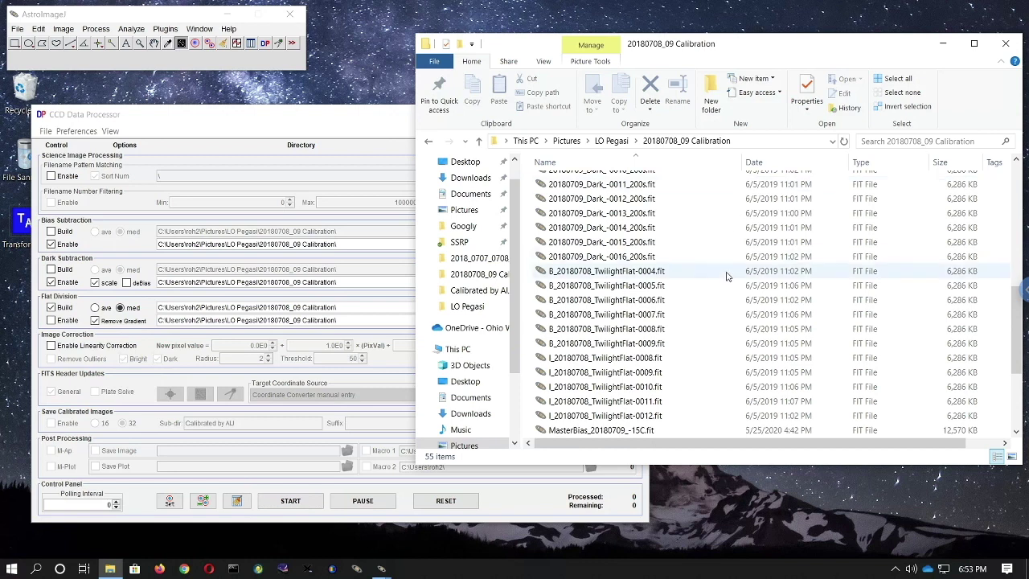
scroll(726, 314, "down", 1)
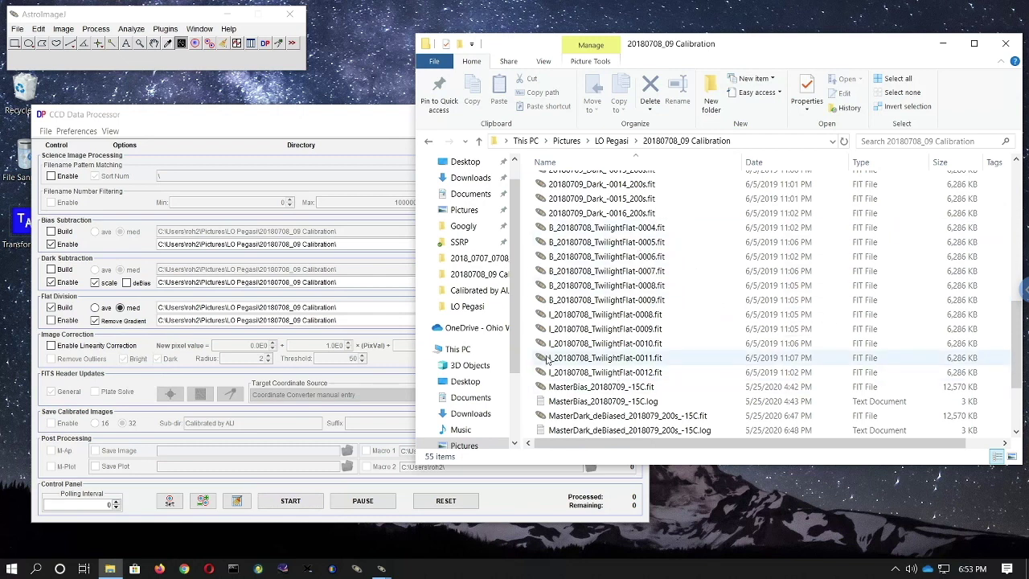
scroll(715, 331, "down", 3)
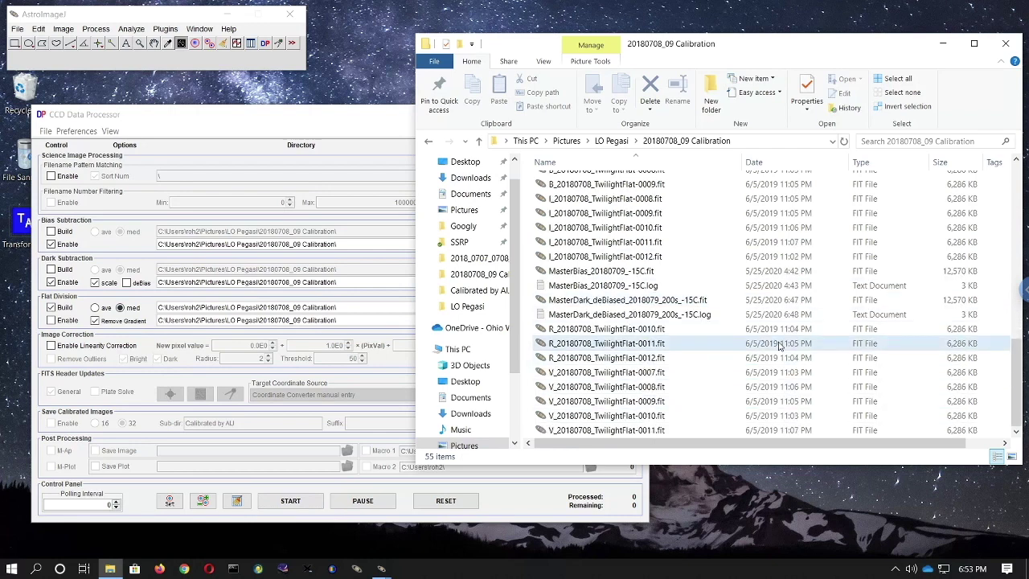
scroll(778, 346, "up", 2)
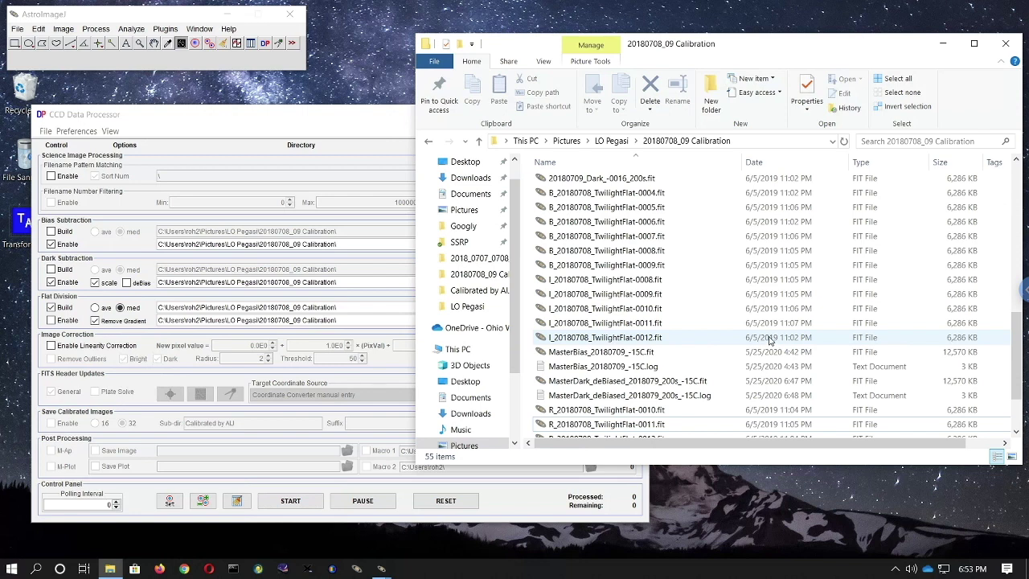
Set the raw flat filename pattern to B*Flat*.fit, checking it against the B-filter twilight flat names in the folder.
left_click(371, 116)
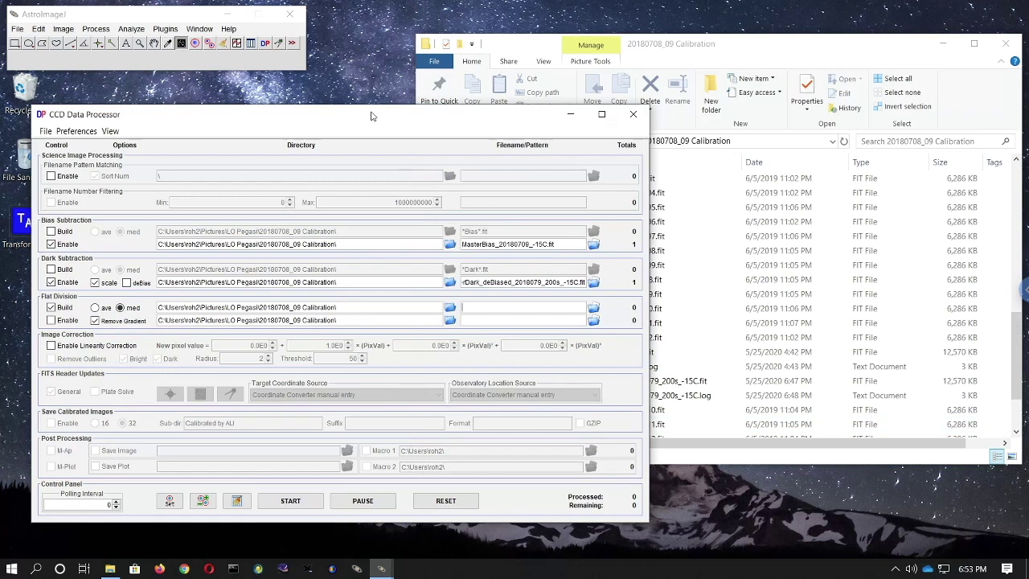
left_click(489, 307)
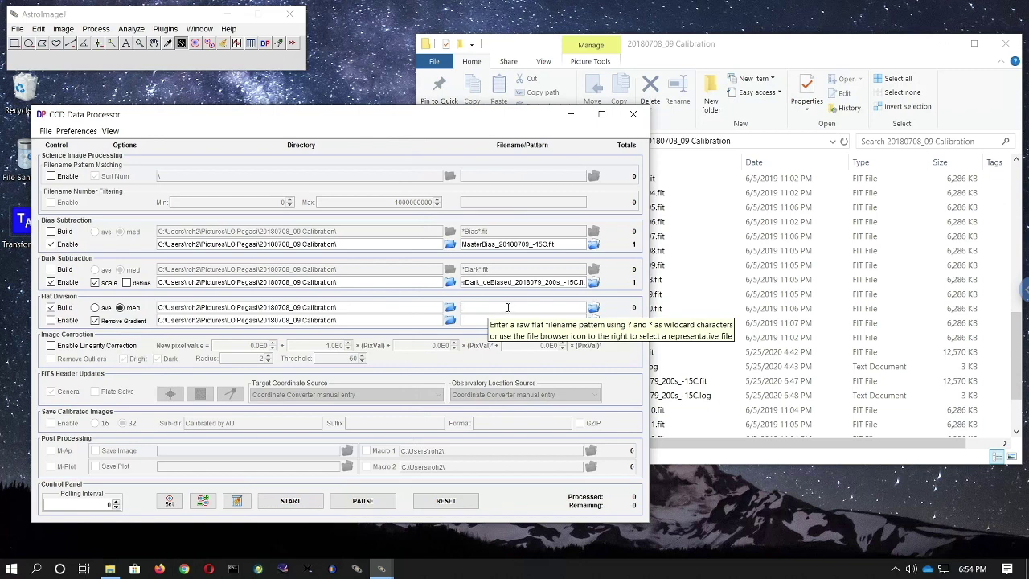
type("B*")
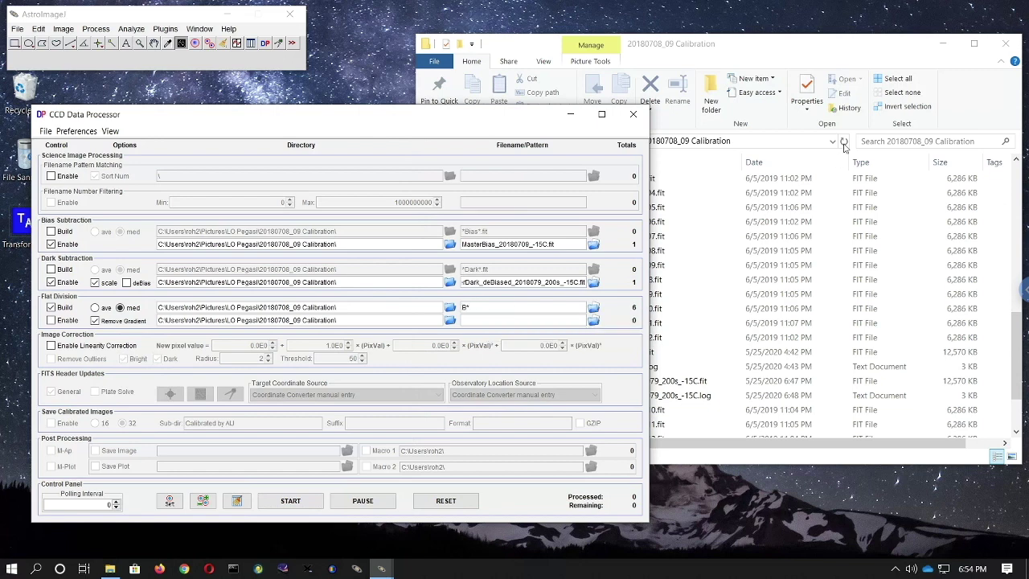
left_click(845, 49)
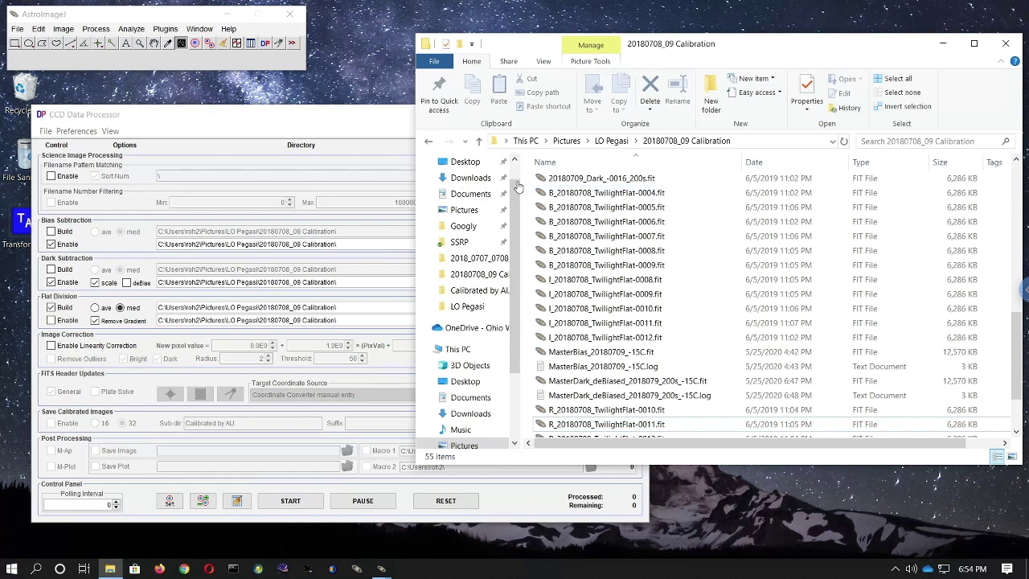
left_click(390, 121)
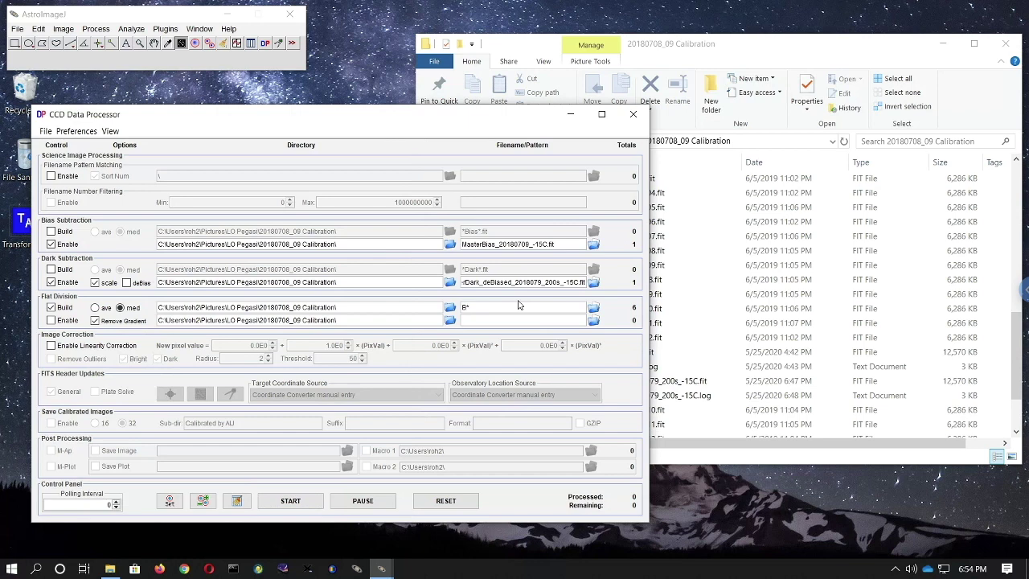
type("Flat*.fit")
Name the master flat MasterFlat_20180708_-15C_B.fit, checking the date and filter in the raw twilight flat file names.
left_click(505, 320)
type("MasterFla")
left_click(745, 54)
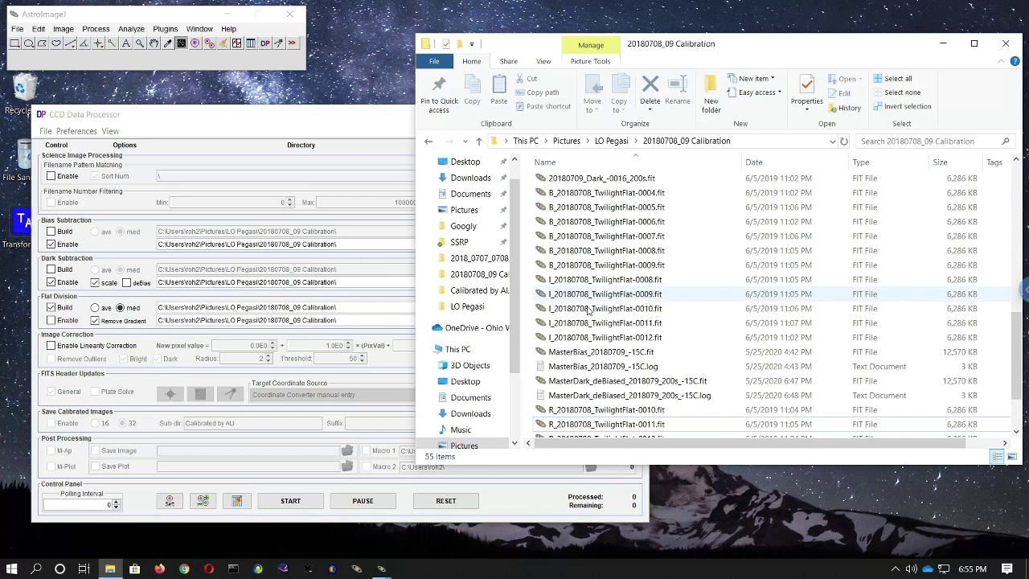
left_click(397, 119)
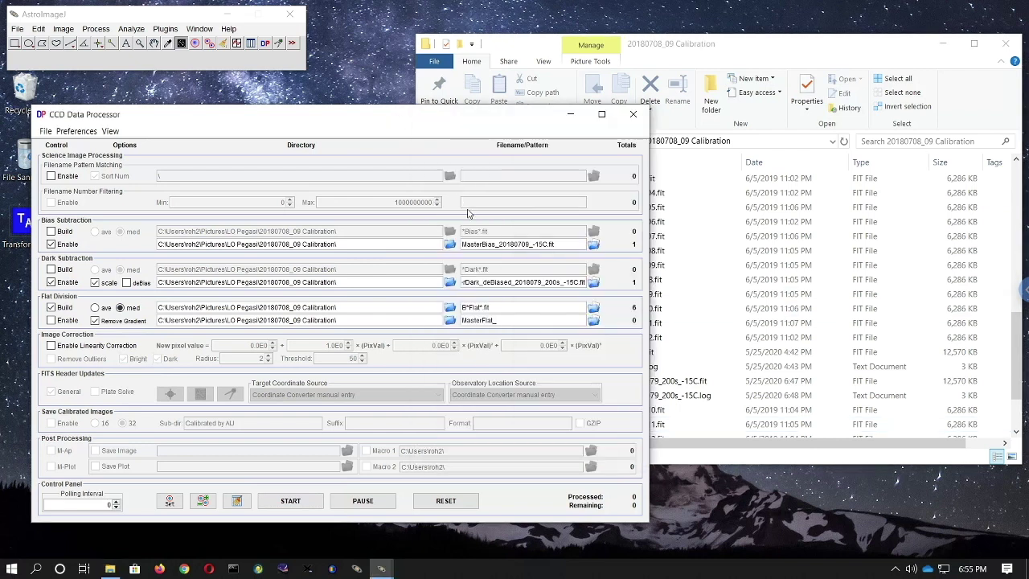
type("20180708_")
left_click(763, 50)
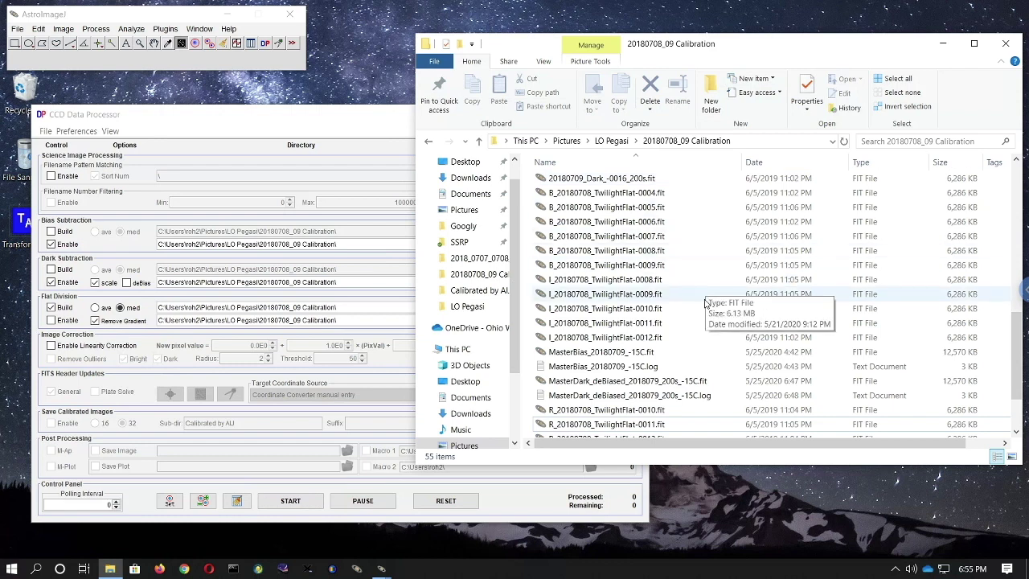
left_click(402, 121)
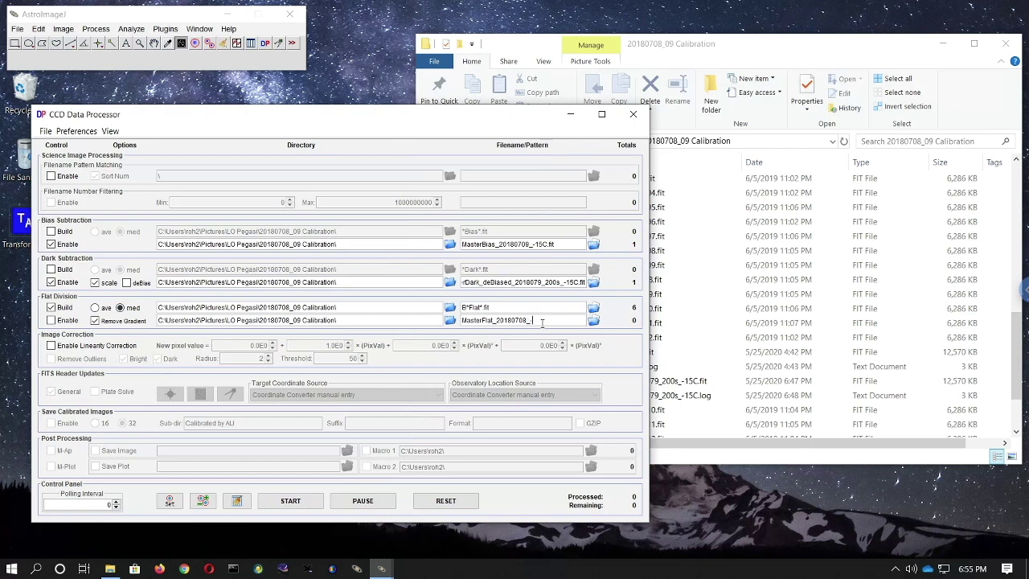
type("15C")
left_click(700, 44)
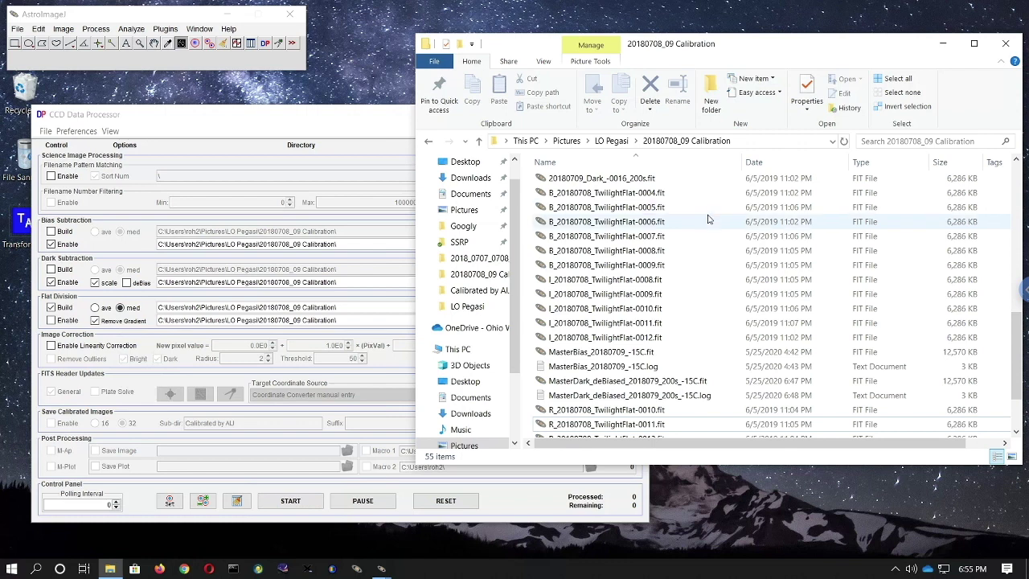
left_click(370, 119)
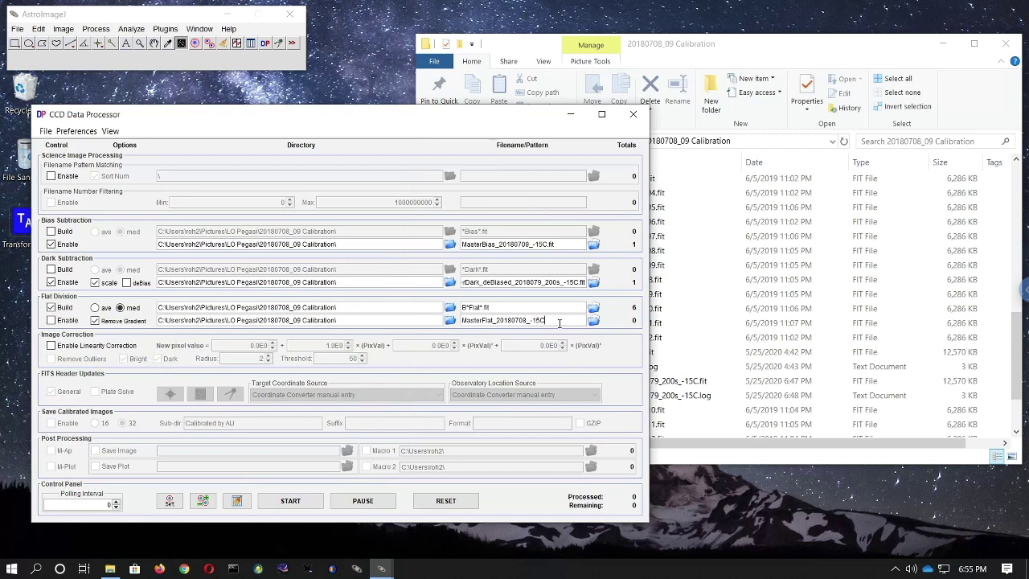
type("_")
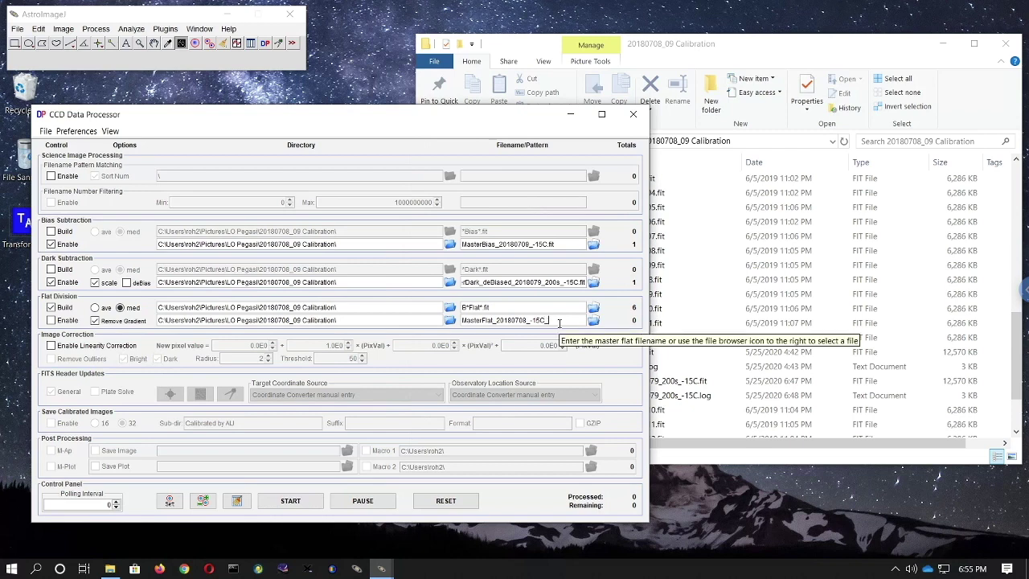
type("B.fit")
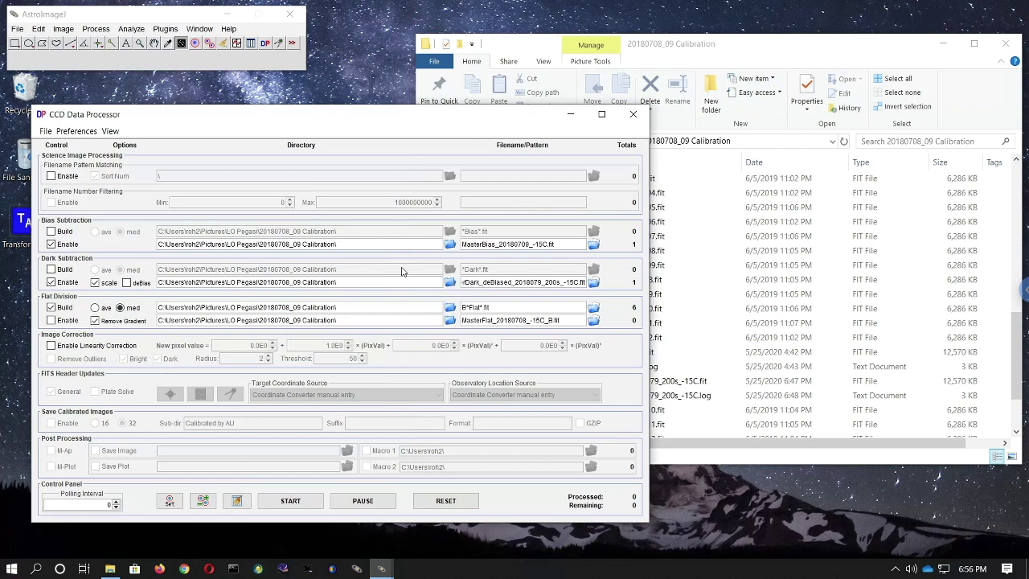
Run the processing to build the B-filter master flat with gradient removal on.
mouse_move(400, 273)
left_click(96, 320)
left_click(291, 500)
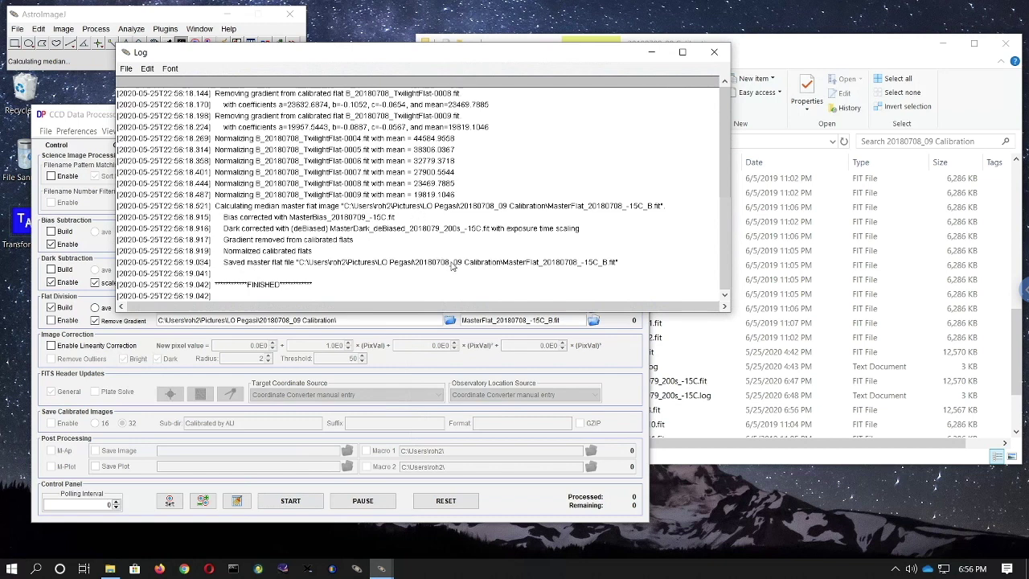
Save the processing log as MasterFlat_20180708_-15C_B.log in the 20180708_09 Calibration folder and close the log.
left_click(126, 69)
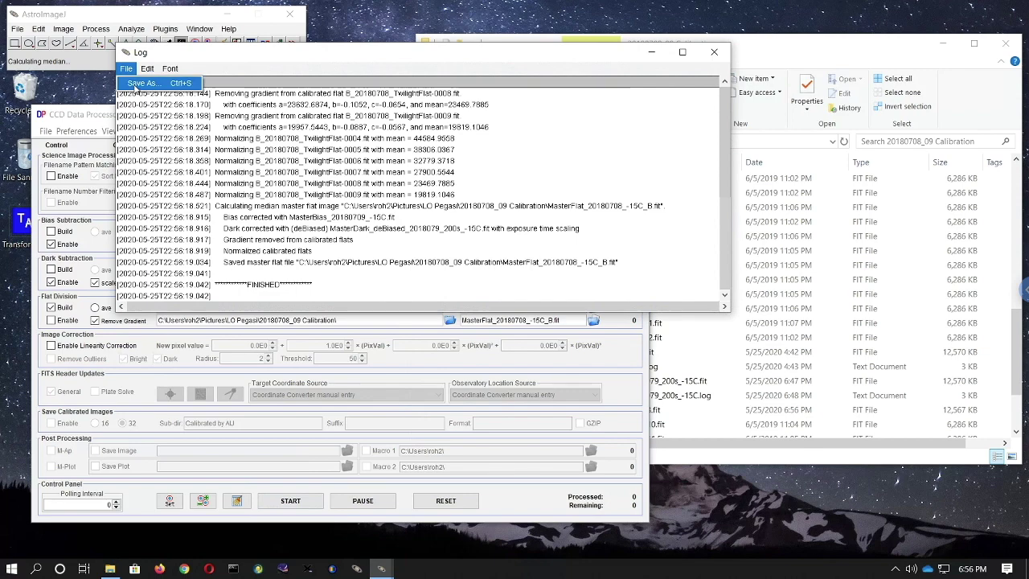
left_click(140, 83)
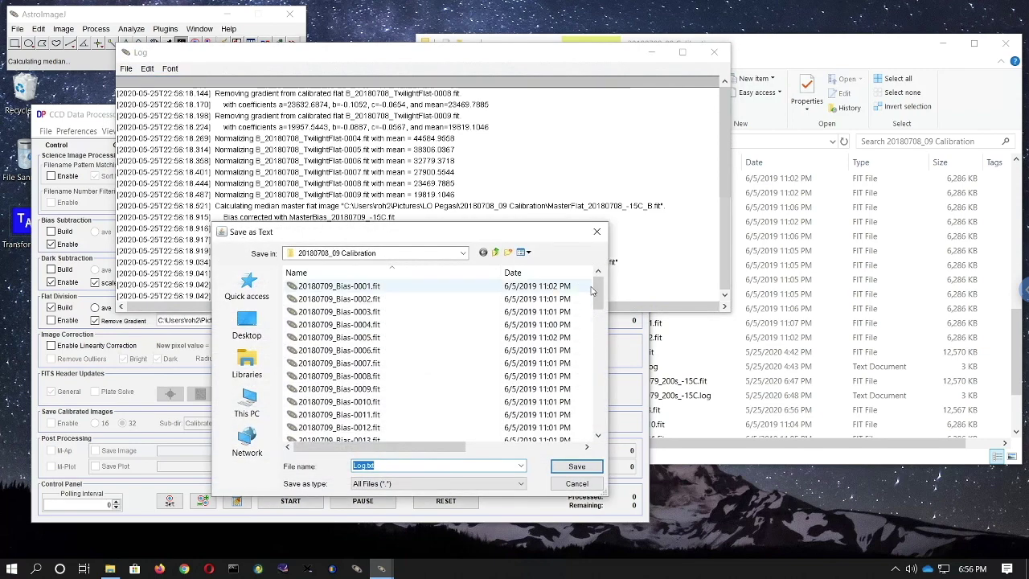
left_click_drag(599, 291, 596, 416)
left_click(591, 406)
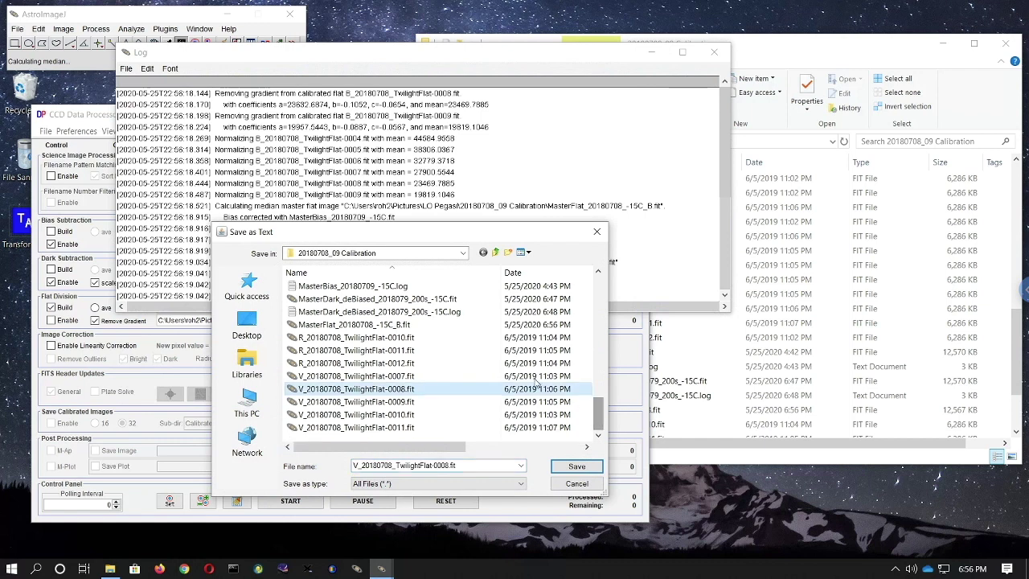
left_click(375, 327)
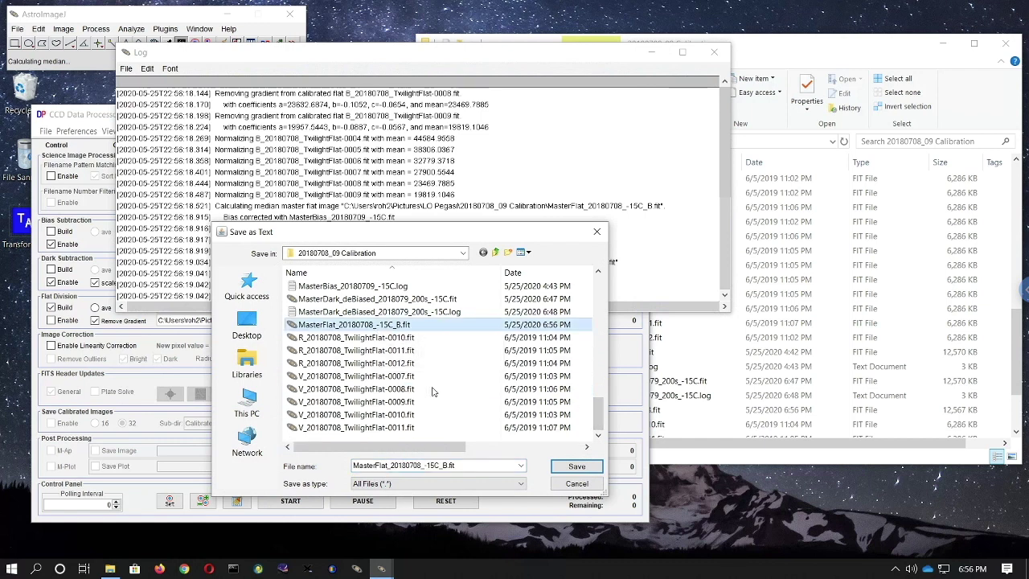
double_click(465, 465)
left_click(466, 466)
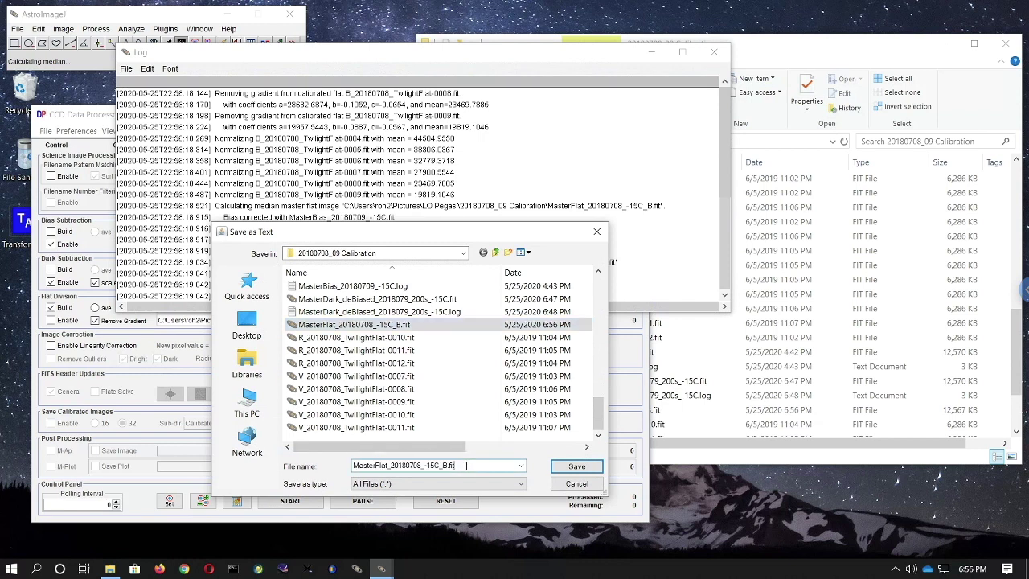
key("BackSpace")
key("BackSpace")
key("BackSpace")
type("log")
left_click(575, 467)
left_click(718, 56)
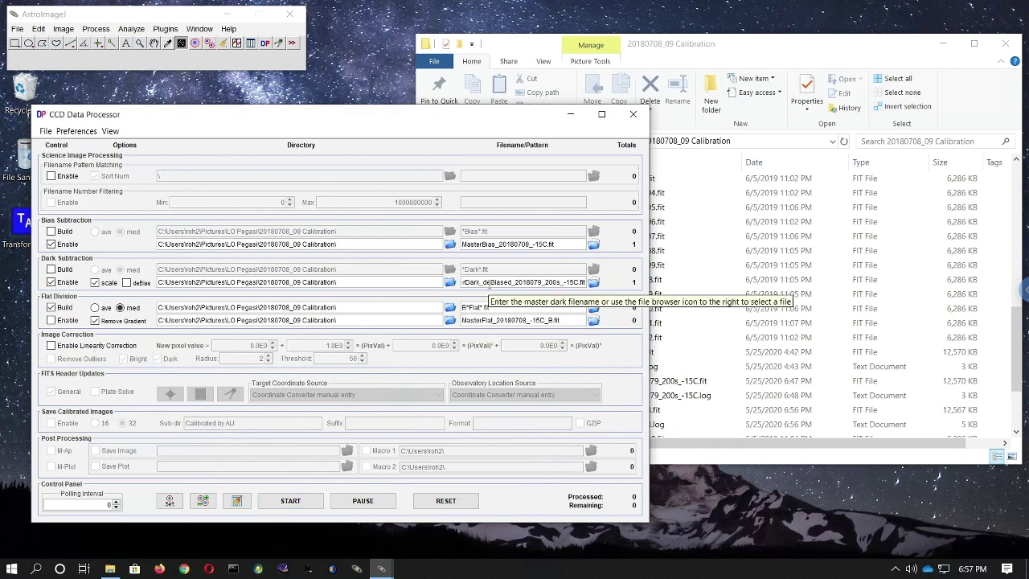
Change the raw flat filename pattern to I*Flat*.fit, checking the I-filter twilight flats in the calibration folder.
key("BackSpace")
left_click(738, 61)
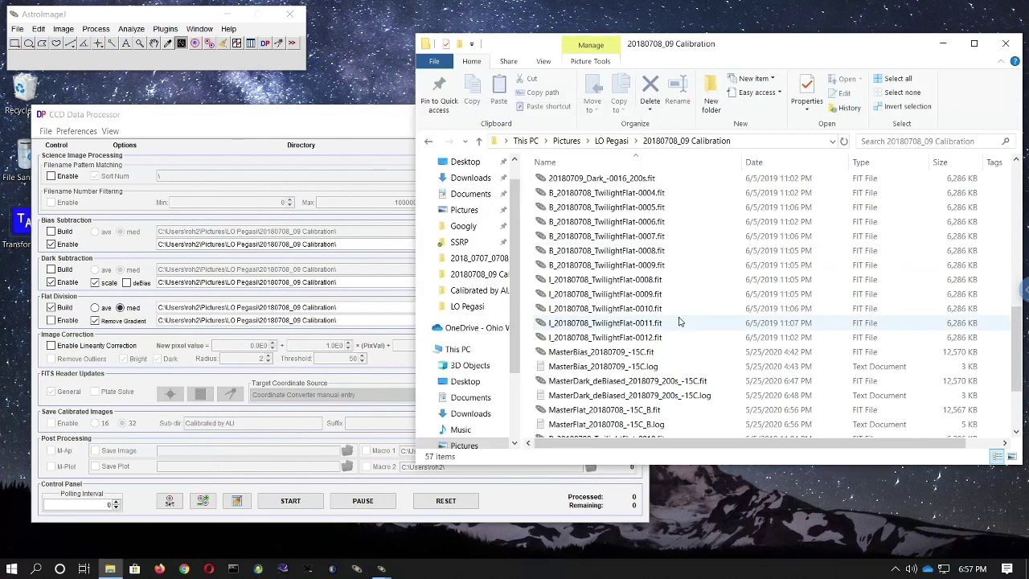
left_click(341, 118)
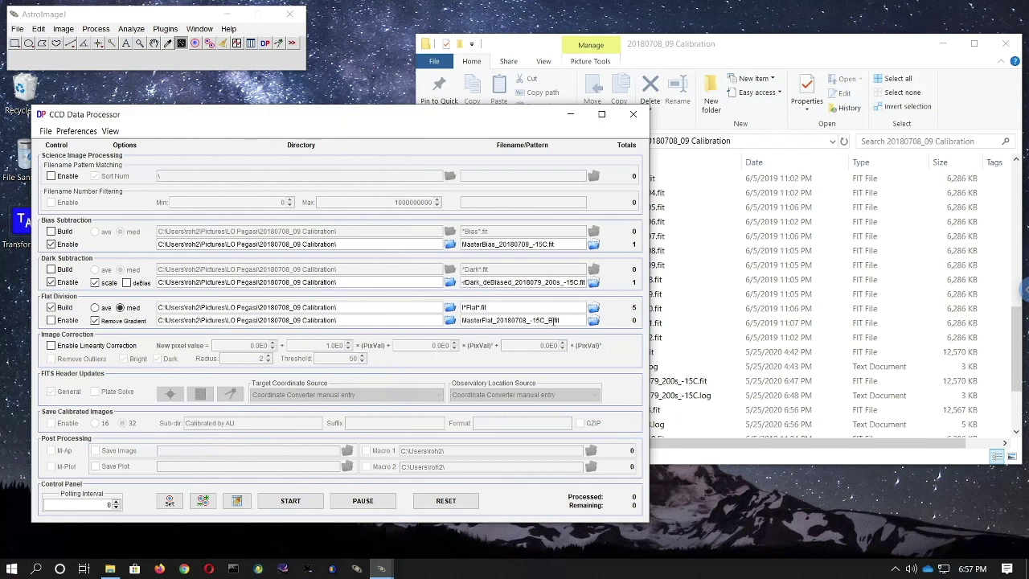
Change the master flat filename to MasterFlat_20180708_-15C_I.fit and run the processing.
left_click(550, 320)
key("BackSpace")
left_click(289, 502)
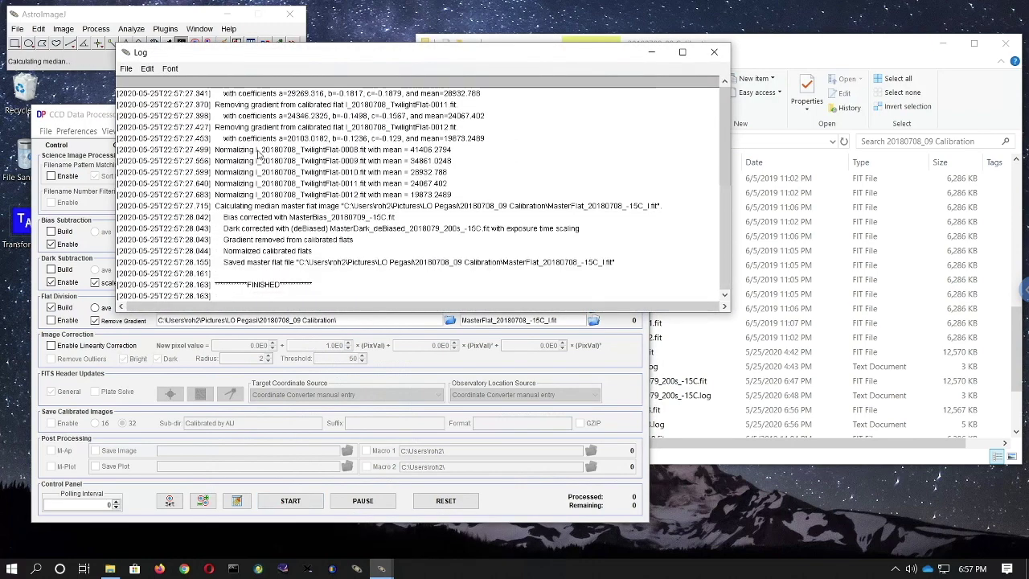
Save the processing log as MasterFlat_20180708_-15C_I.log in the 20180708_09 Calibration folder and close the log.
left_click(127, 69)
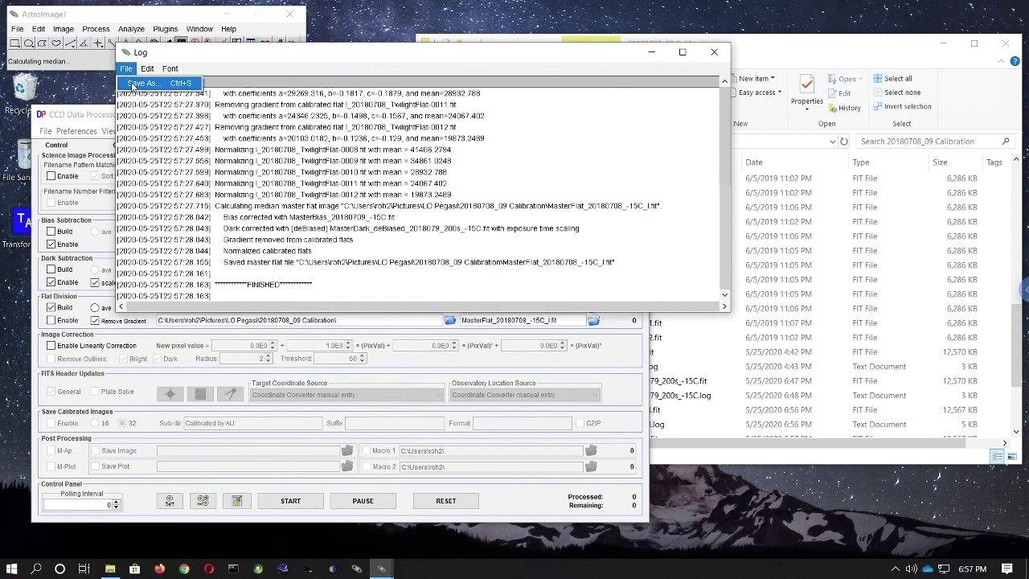
left_click(134, 84)
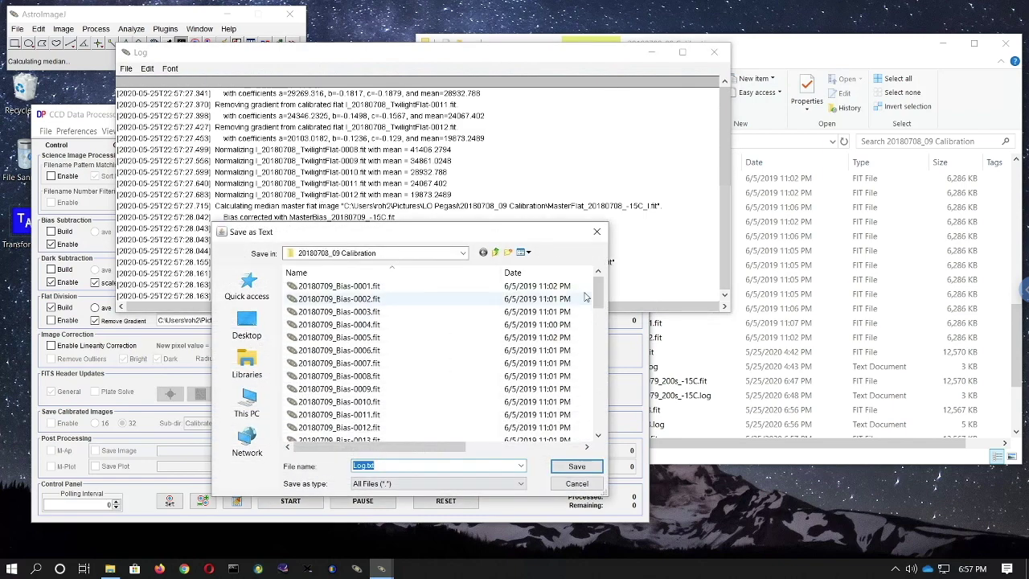
scroll(562, 346, "down", 15)
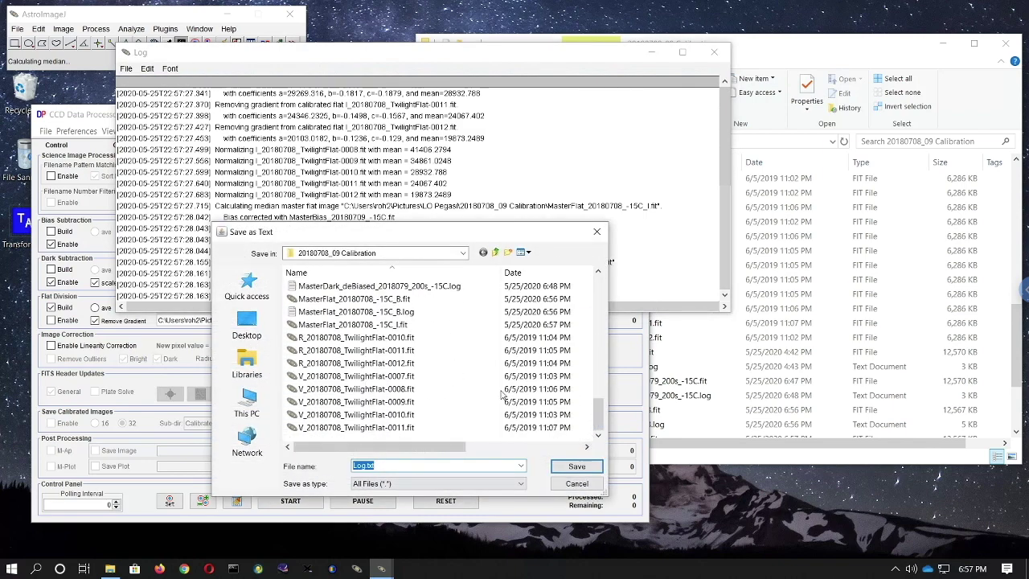
left_click(370, 325)
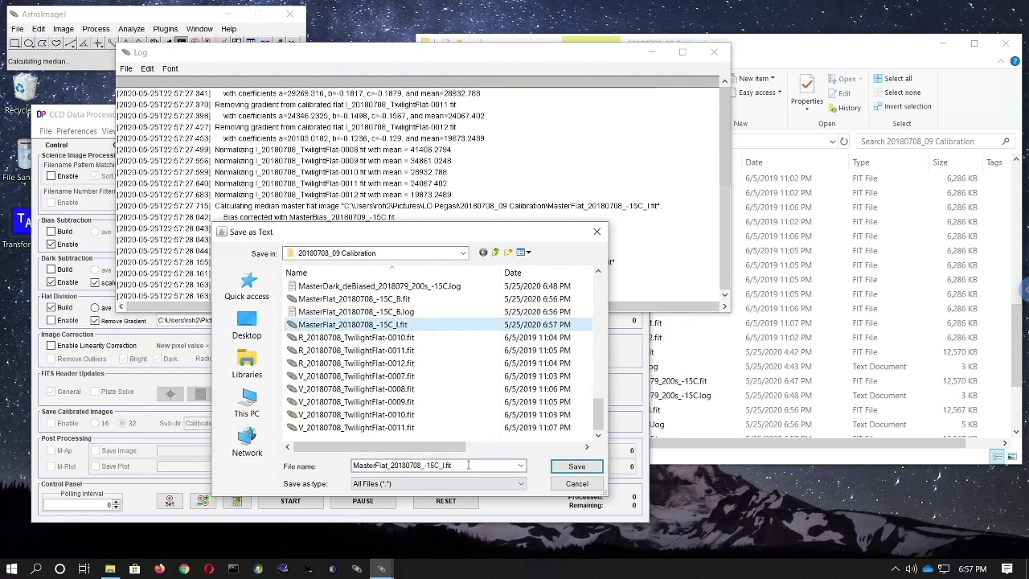
left_click(468, 465)
left_click(466, 468)
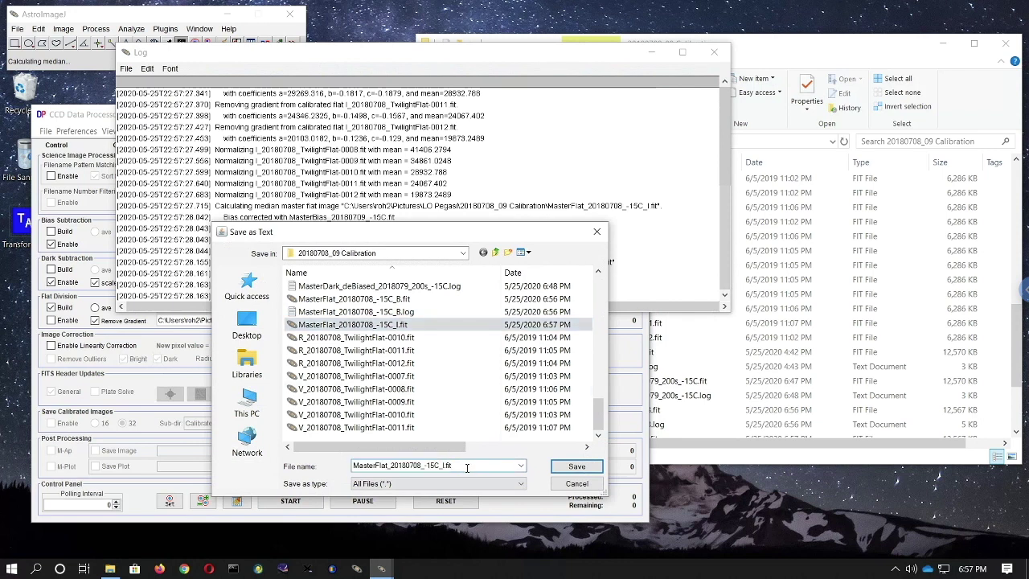
key("BackSpace")
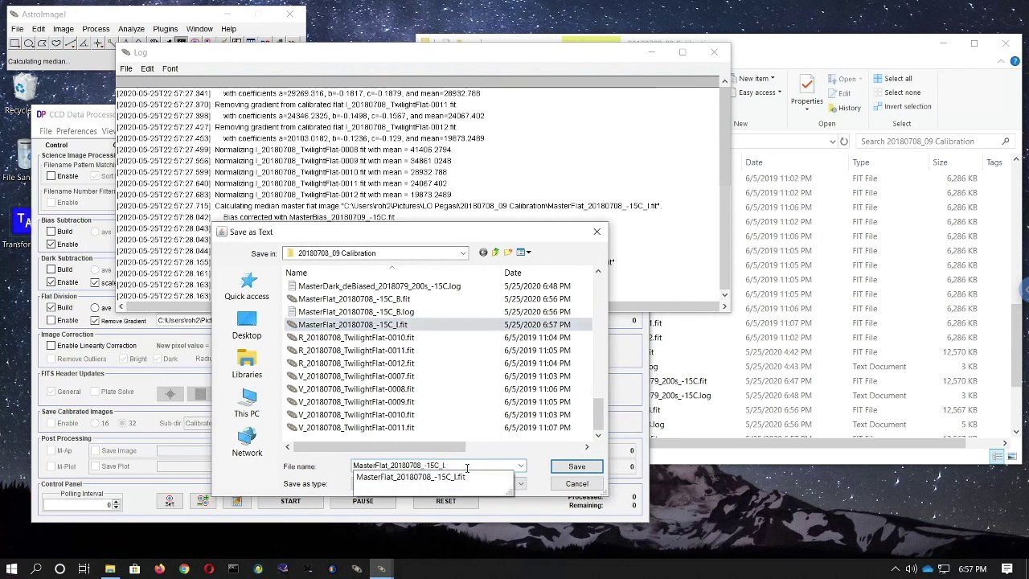
type("log")
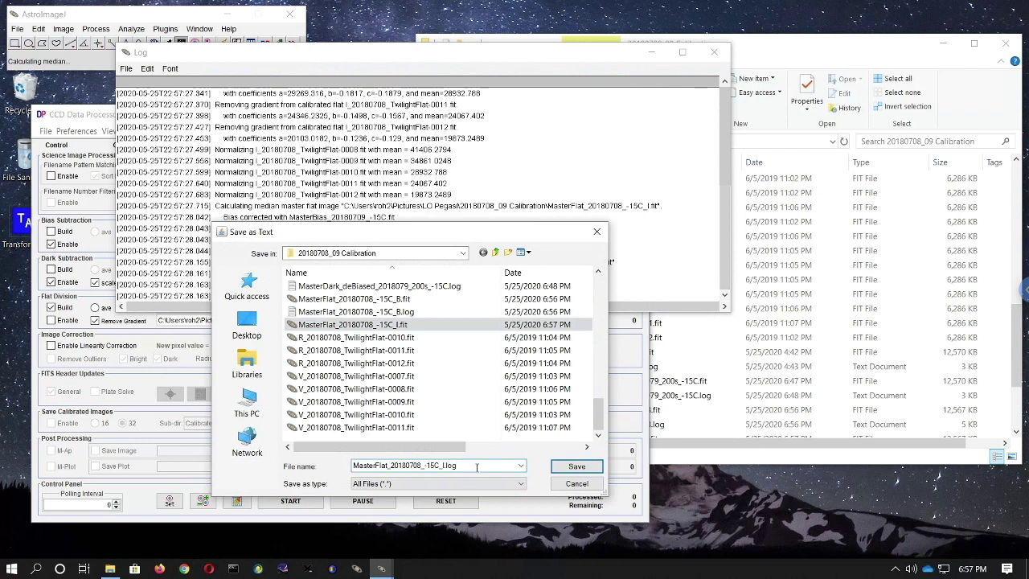
left_click(569, 466)
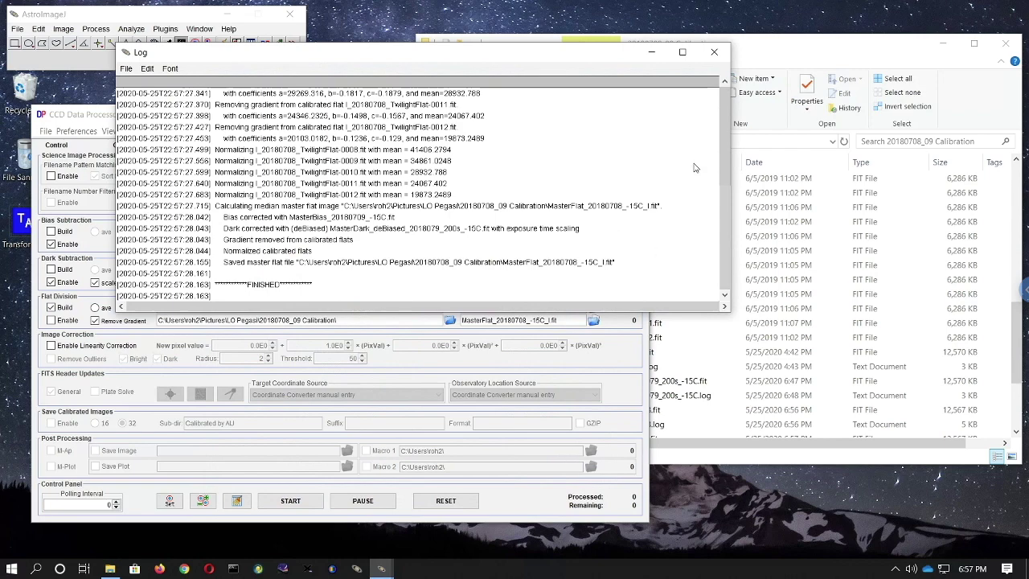
left_click(714, 51)
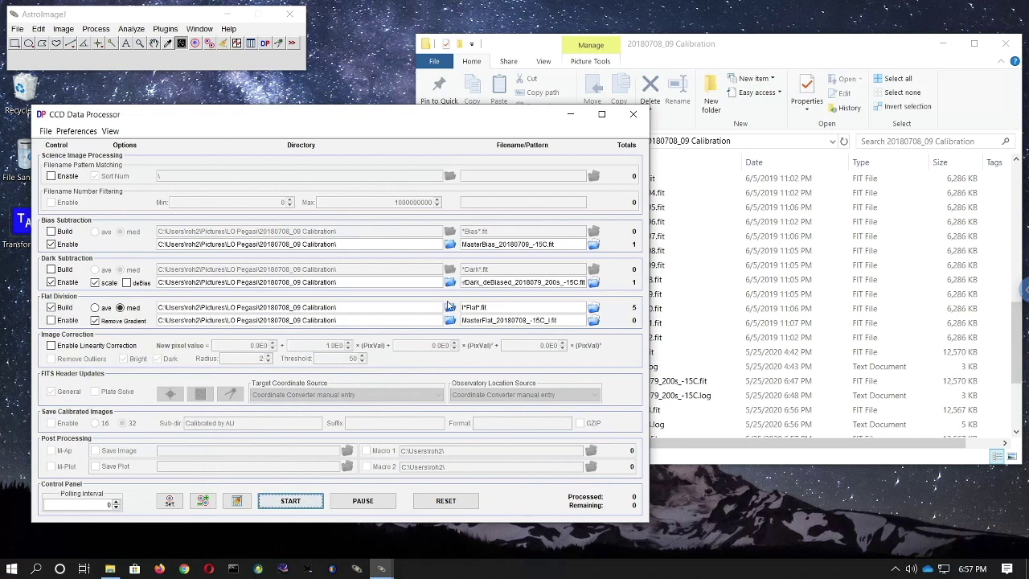
left_click(384, 59)
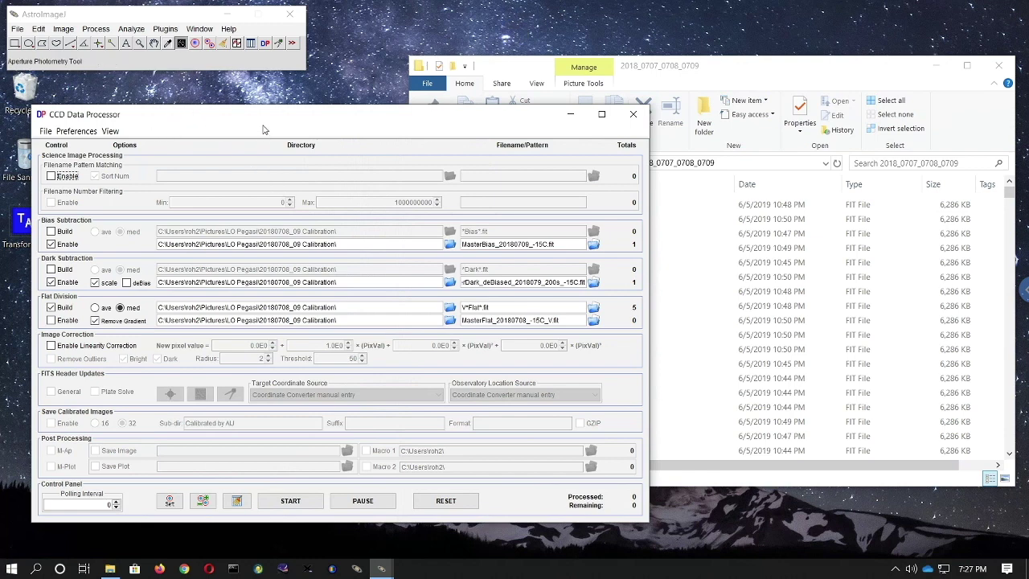
Turn off building the master flat and enable flat division with MasterFlat_20180708_-15C_V.fit.
left_click(51, 308)
left_click(52, 320)
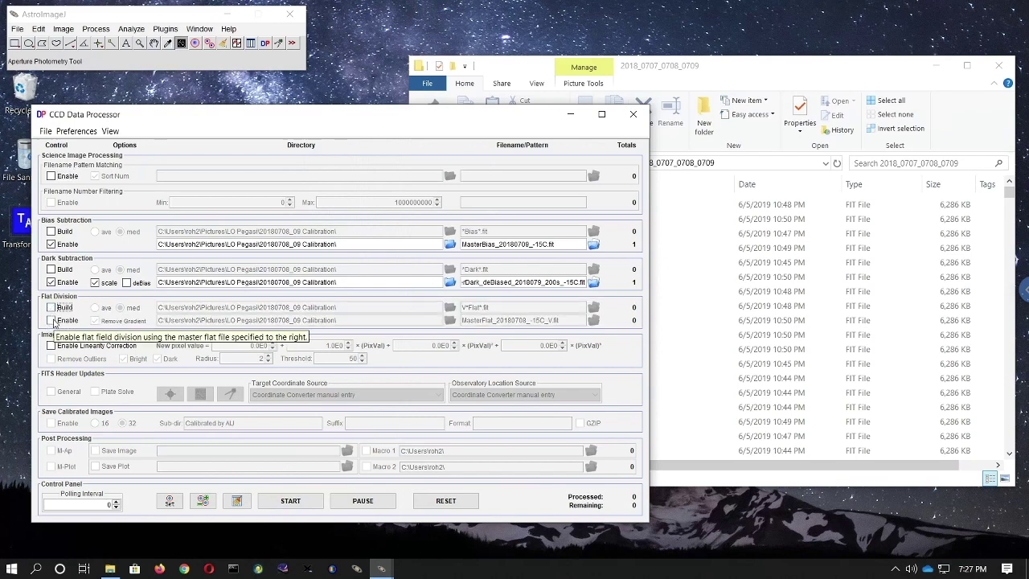
left_click(52, 321)
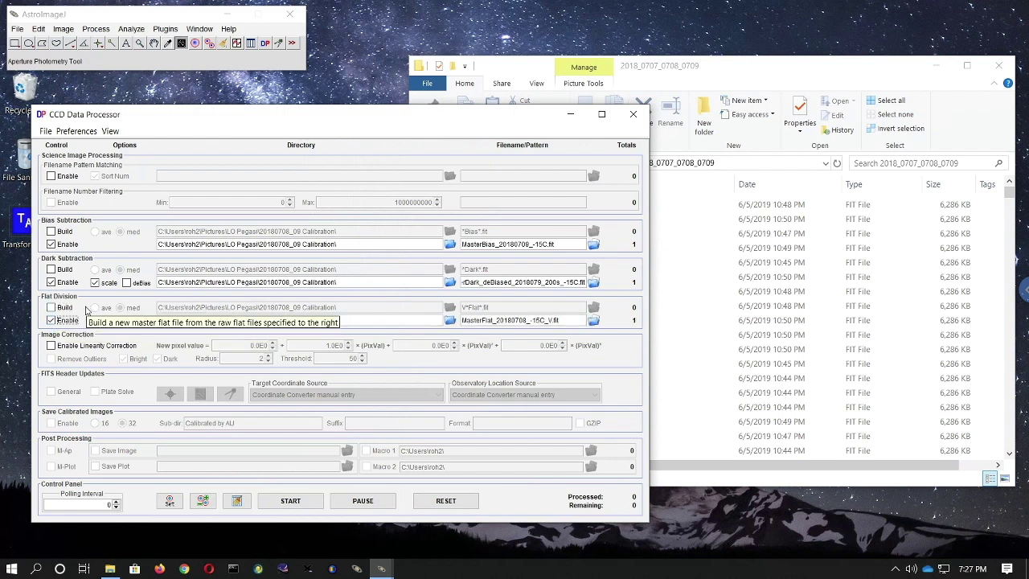
Enable science image filename pattern matching and choose Pictures\LO Pegasi\2018_0707_0708_0709 as the science directory.
left_click(51, 176)
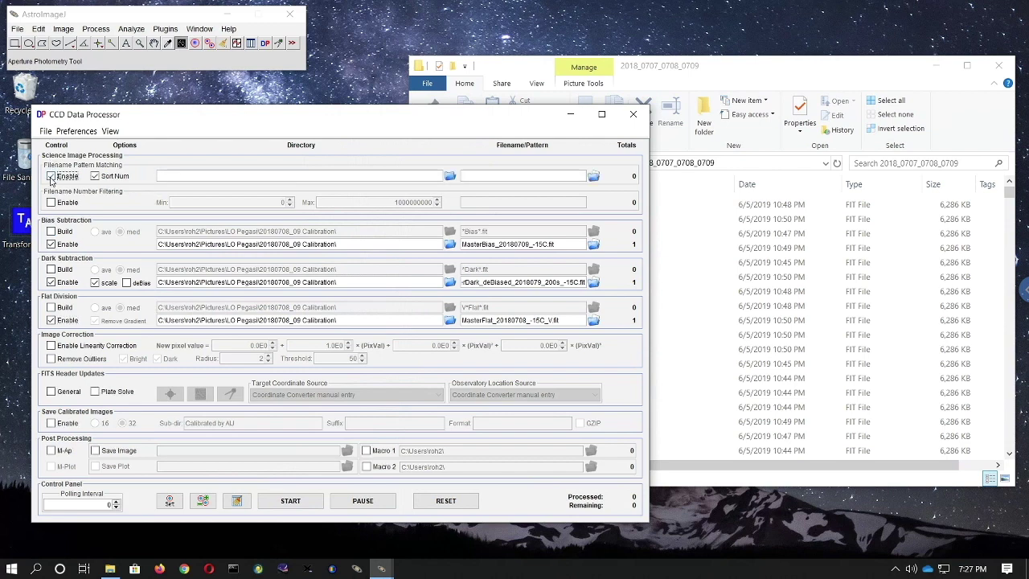
left_click(451, 176)
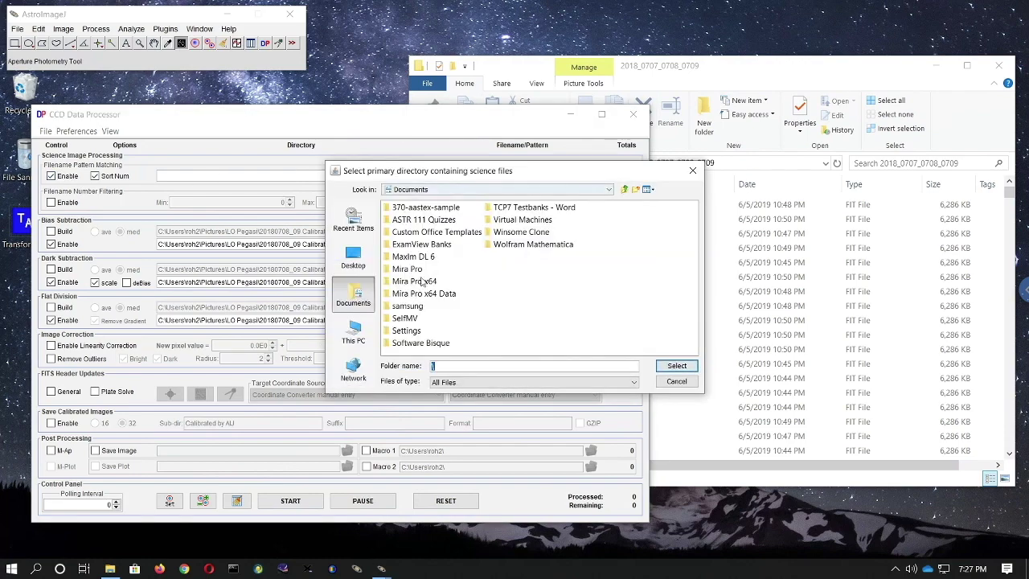
left_click(355, 334)
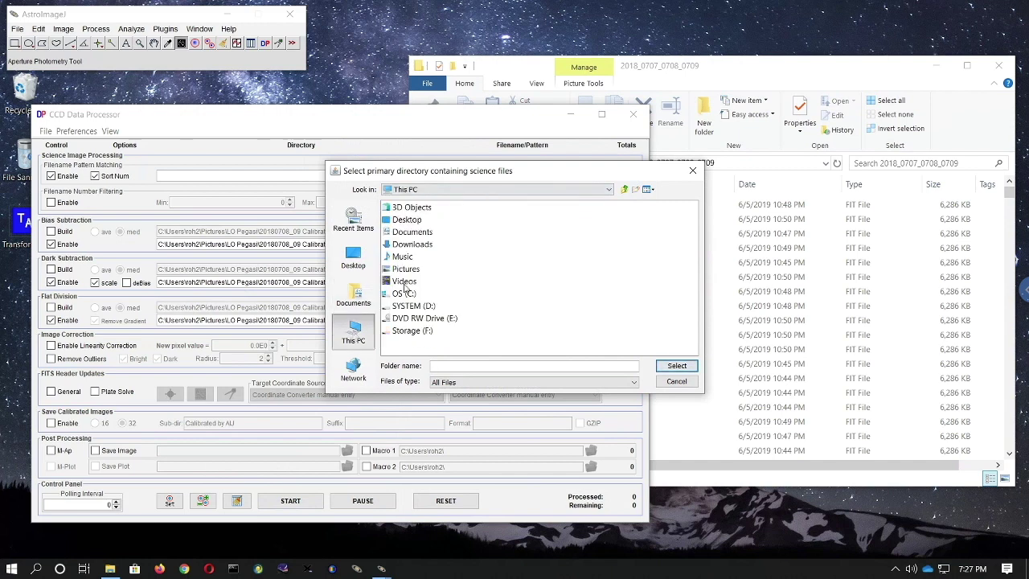
double_click(390, 273)
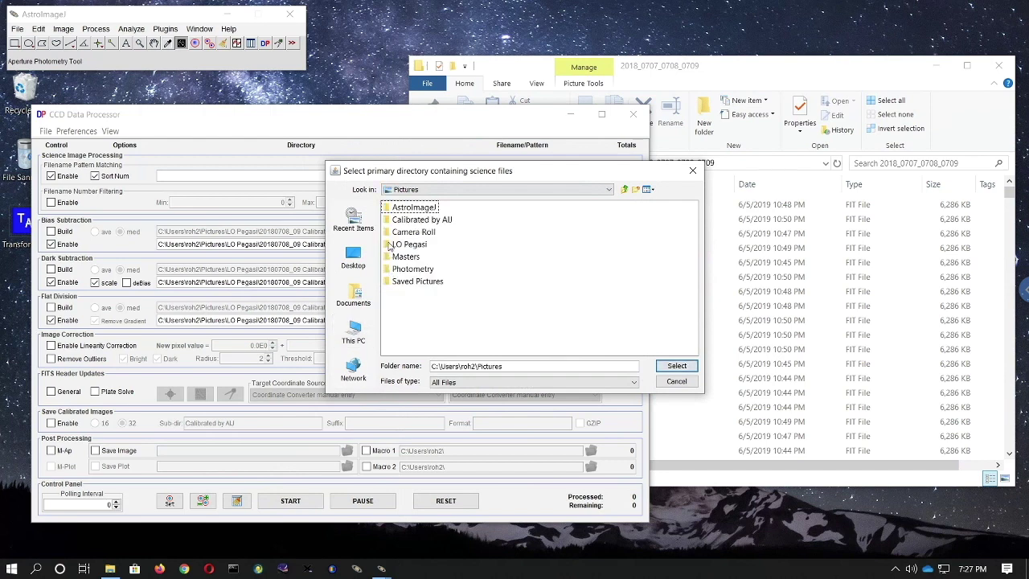
left_click(389, 245)
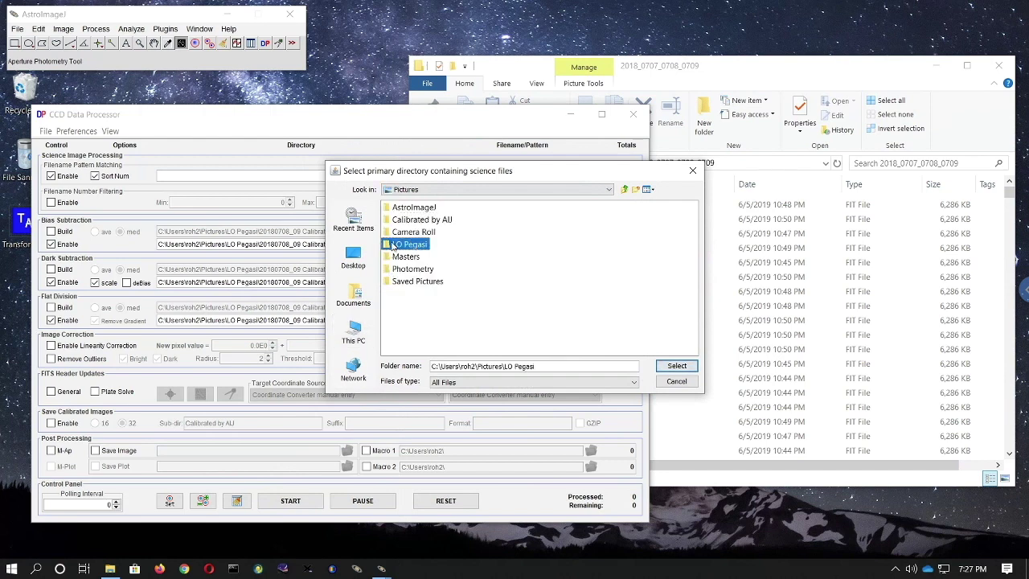
left_click(389, 246)
left_click(388, 246)
double_click(387, 245)
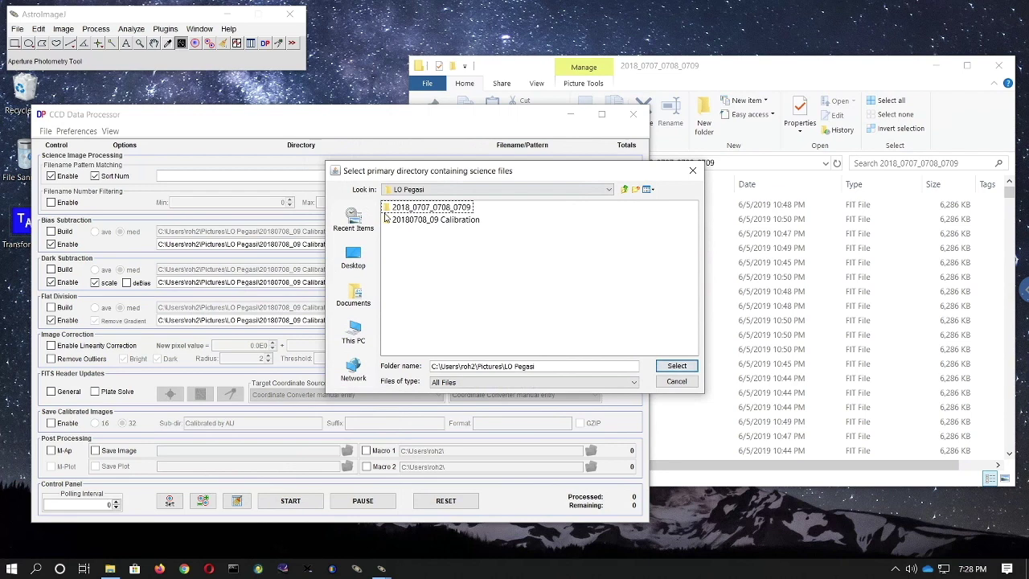
double_click(390, 210)
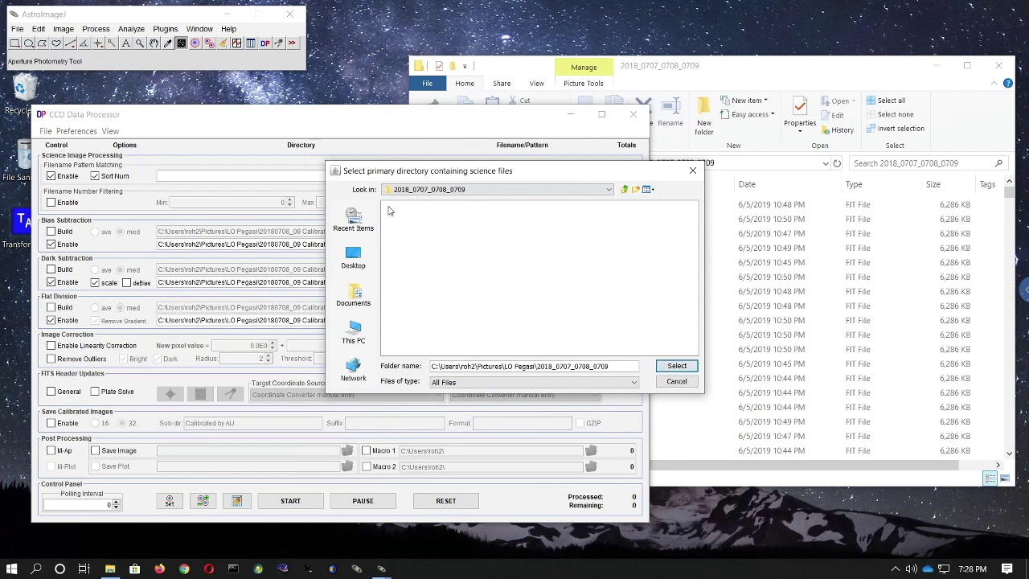
left_click(677, 366)
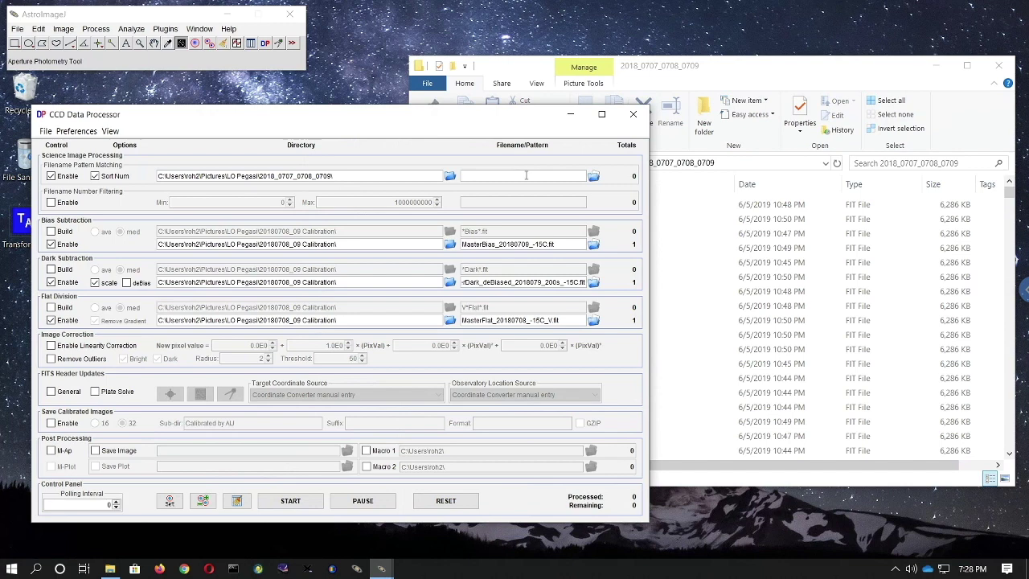
Pick B_20180707_LO_Peg-0001.fit as the representative science file and shorten the filename pattern to B_*.fit.
left_click(593, 177)
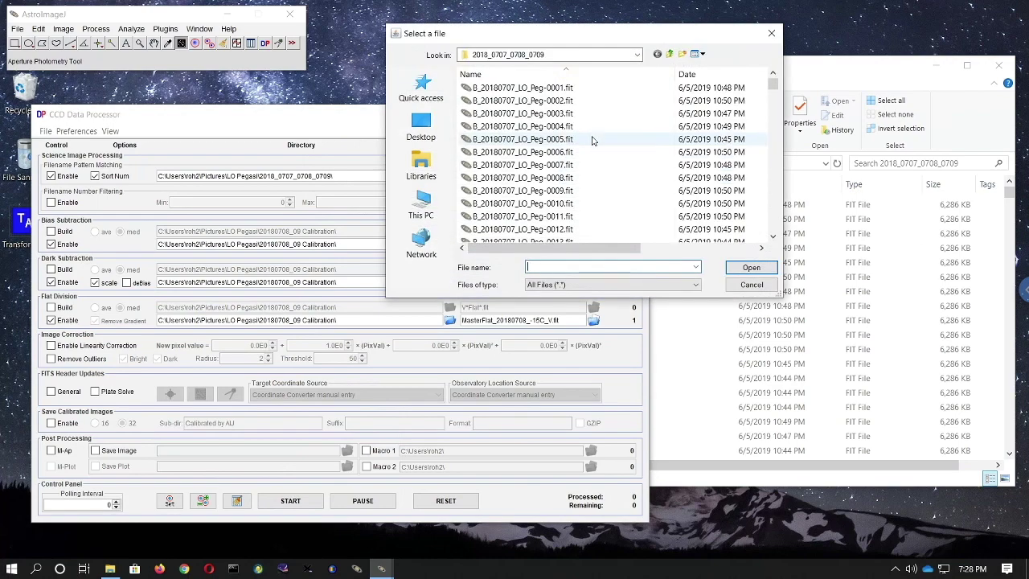
left_click(524, 90)
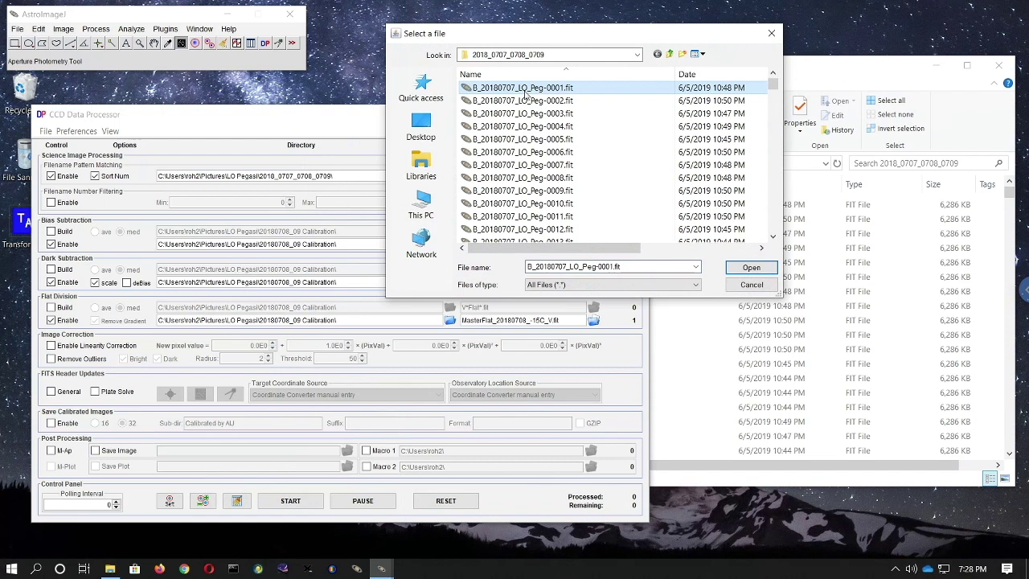
left_click(749, 268)
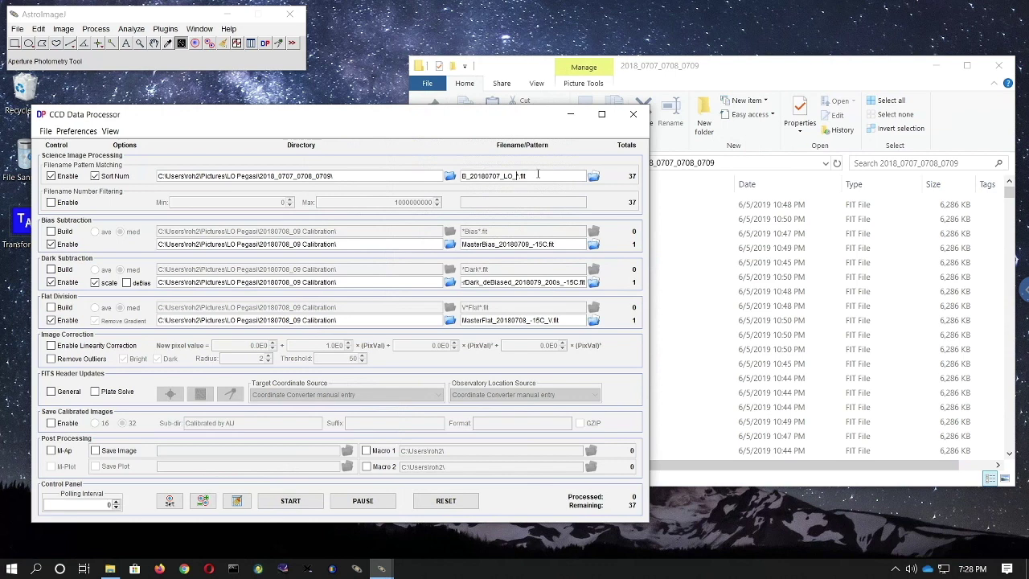
key("BackSpace")
key("BackSpace")
key("BackSpace")
key("BackSpace")
key("BackSpace")
key("BackSpace")
key("BackSpace")
key("BackSpace")
key("BackSpace")
key("BackSpace")
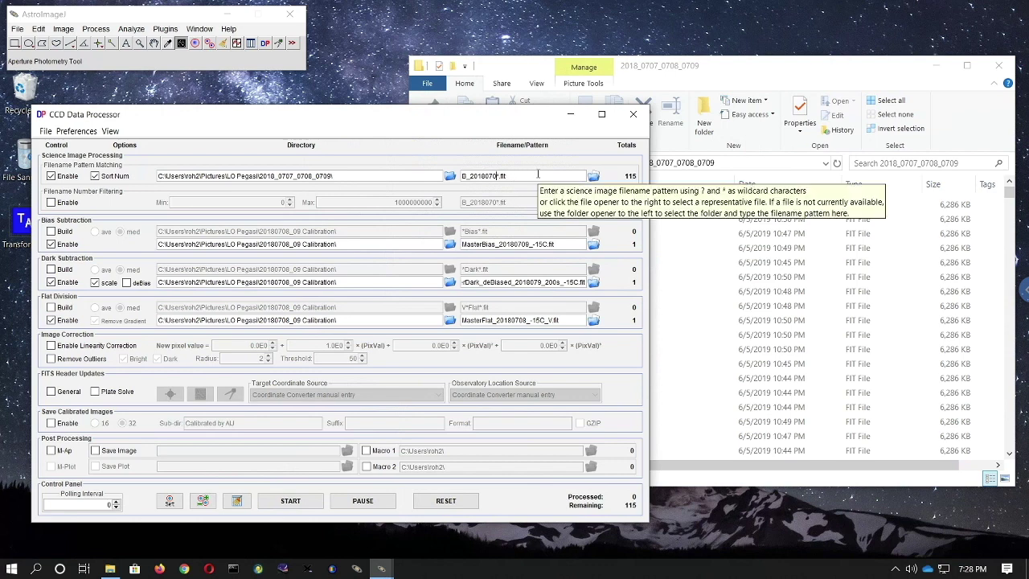
key("BackSpace")
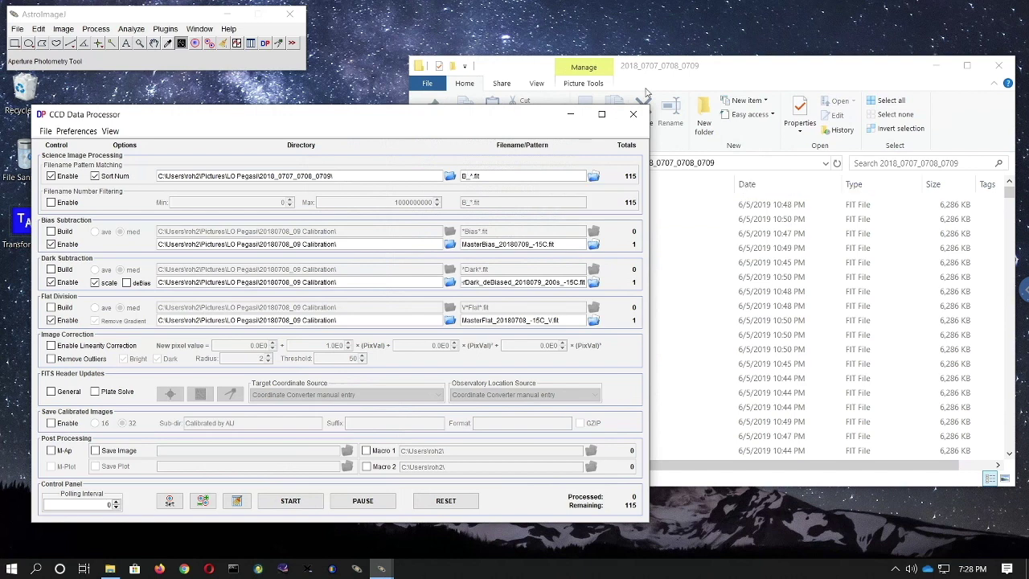
Examine the B-filter image names and dates in the 2018_0707_0708_0709 folder against the science filename pattern.
left_click(728, 74)
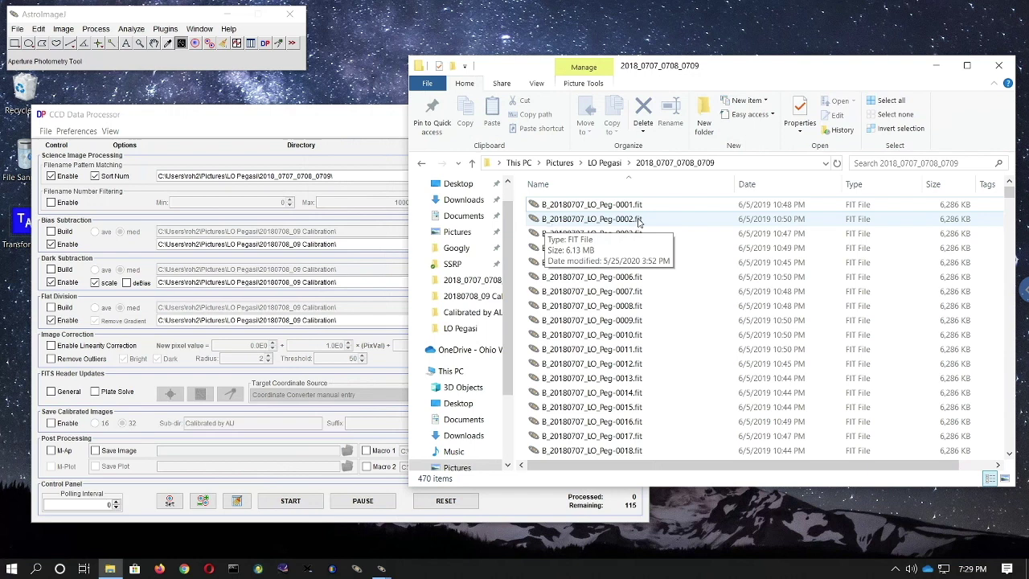
left_click(381, 116)
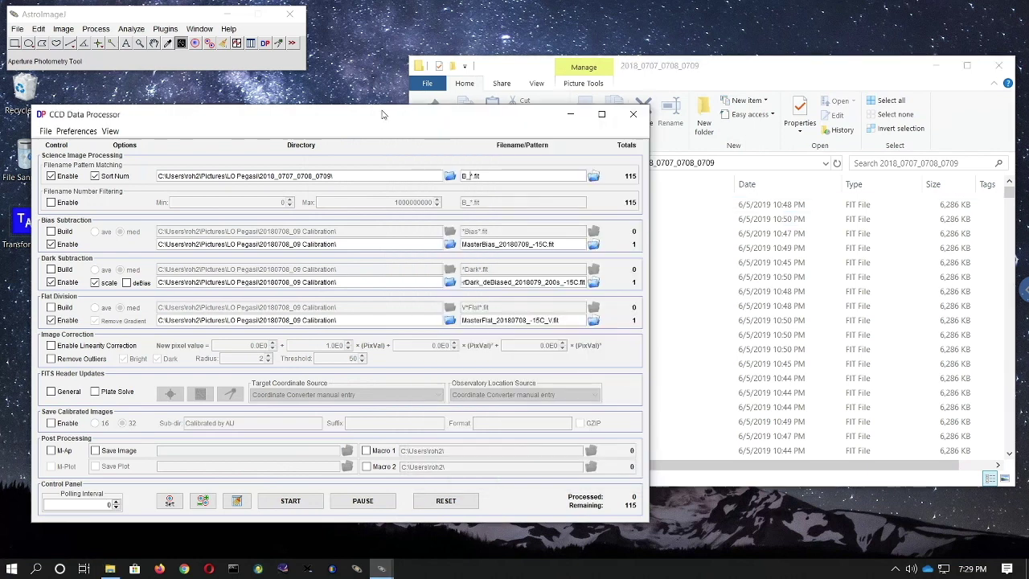
left_click(756, 70)
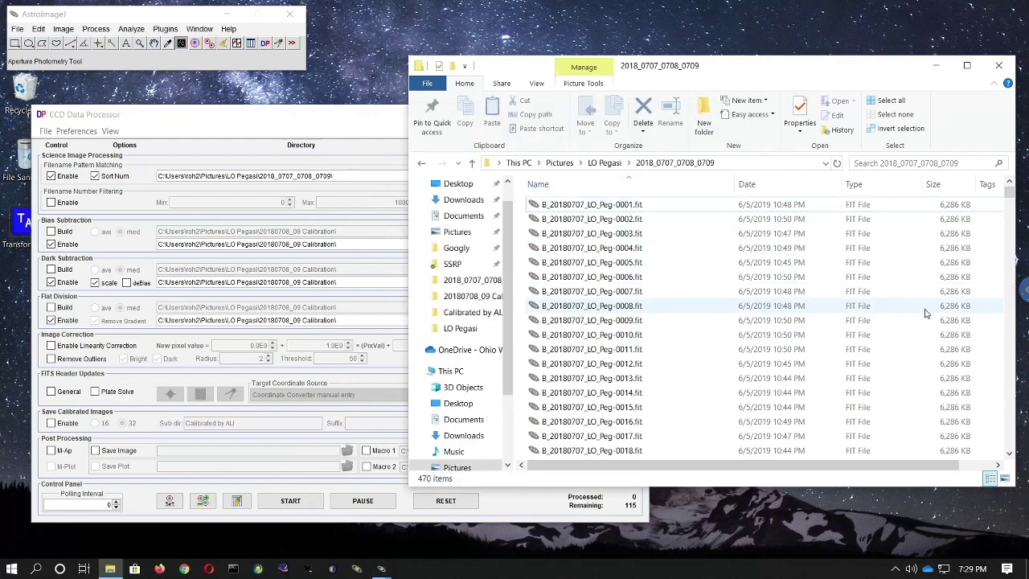
scroll(949, 265, "down", 3)
scroll(959, 230, "down", 15)
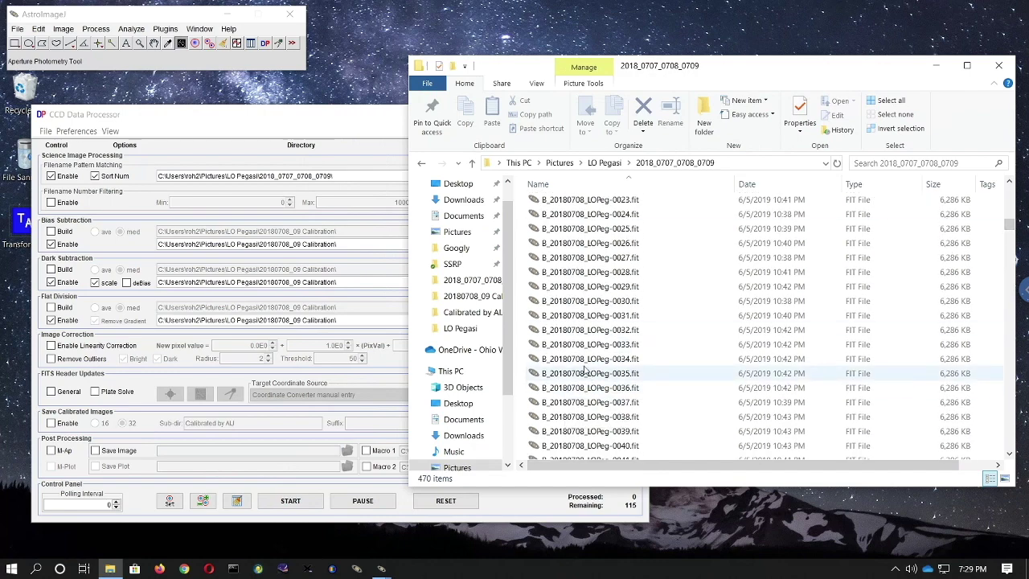
left_click(348, 115)
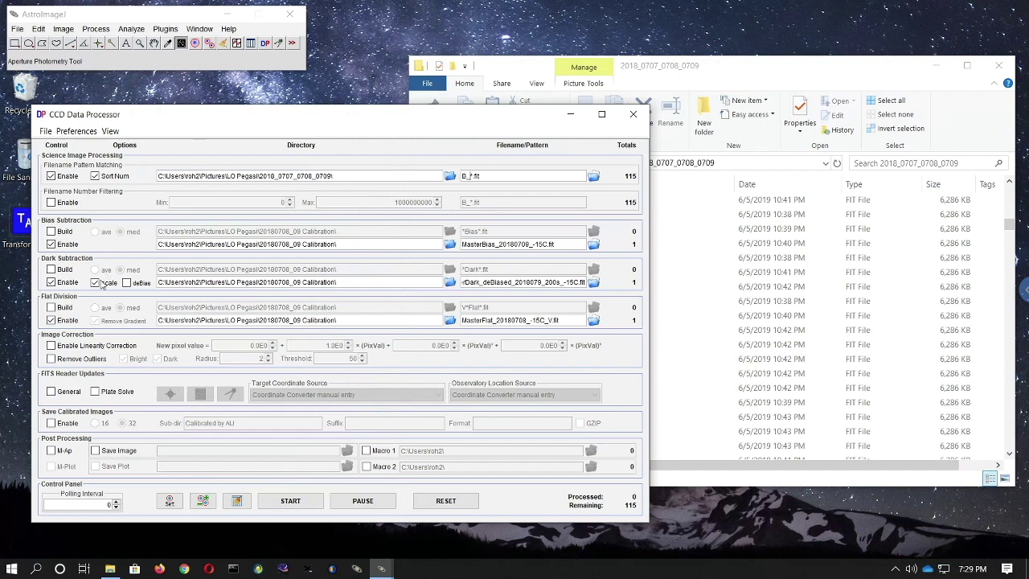
Enable general FITS header updates and look up LO Peg as the SIMBAD object in the DP Coordinate Converter.
left_click(51, 391)
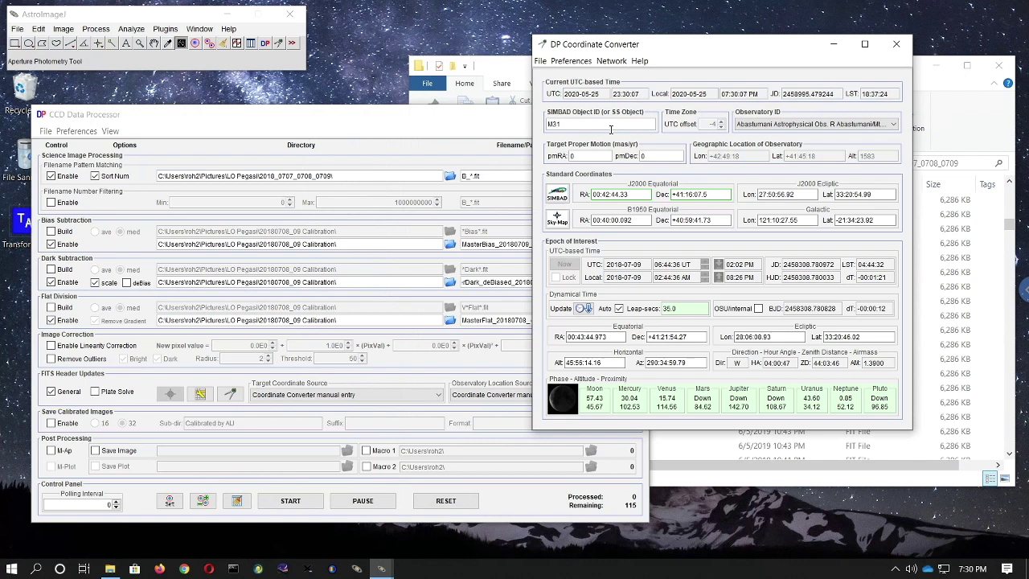
key("BackSpace")
key("BackSpace")
key("BackSpace")
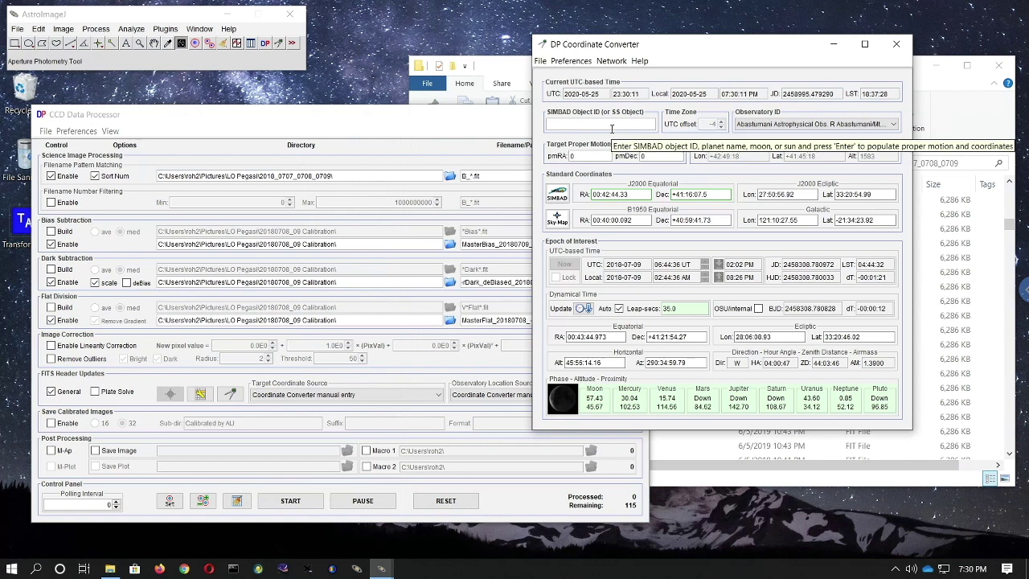
type("LO Peg")
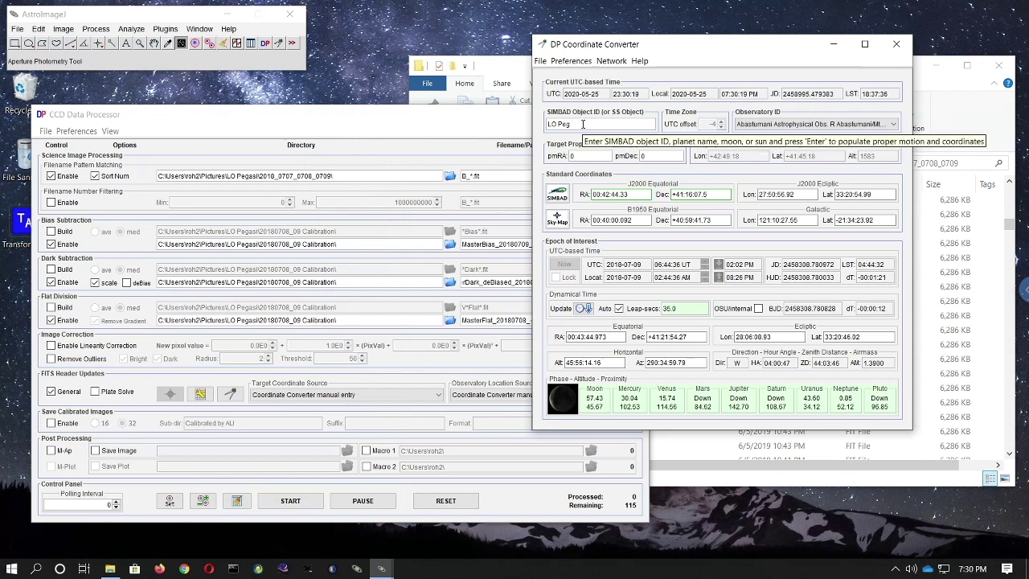
key("Return")
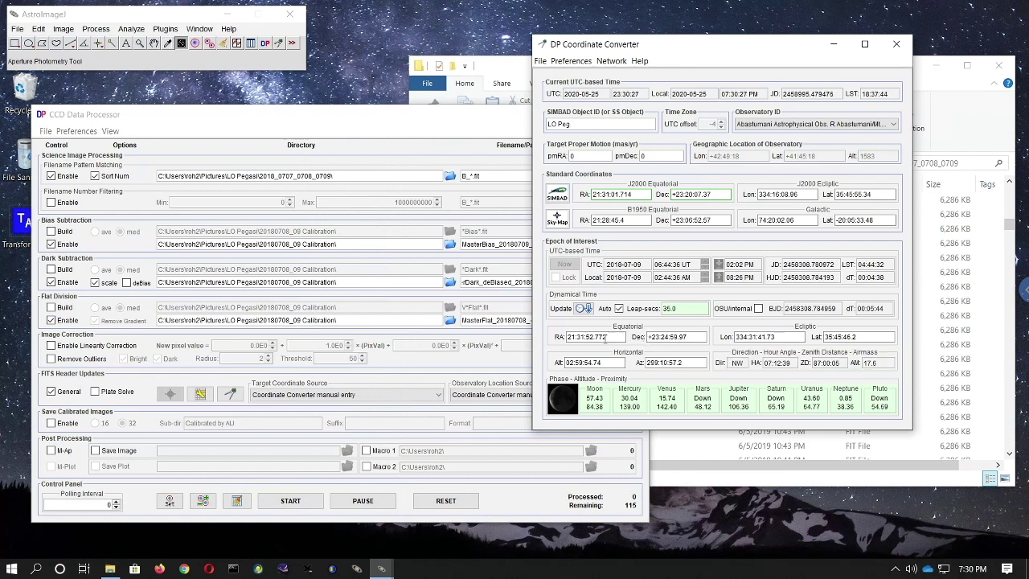
left_click(652, 336)
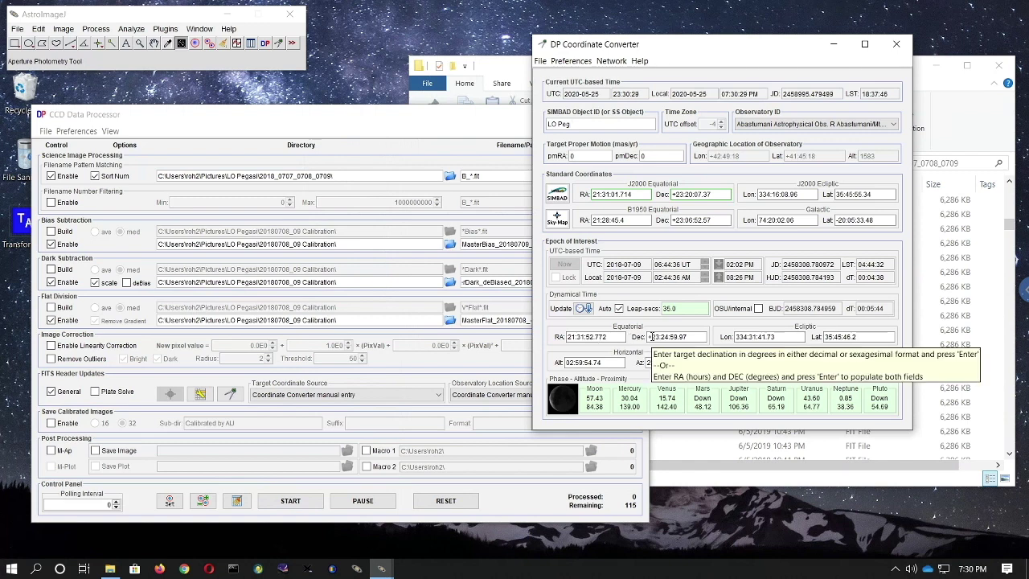
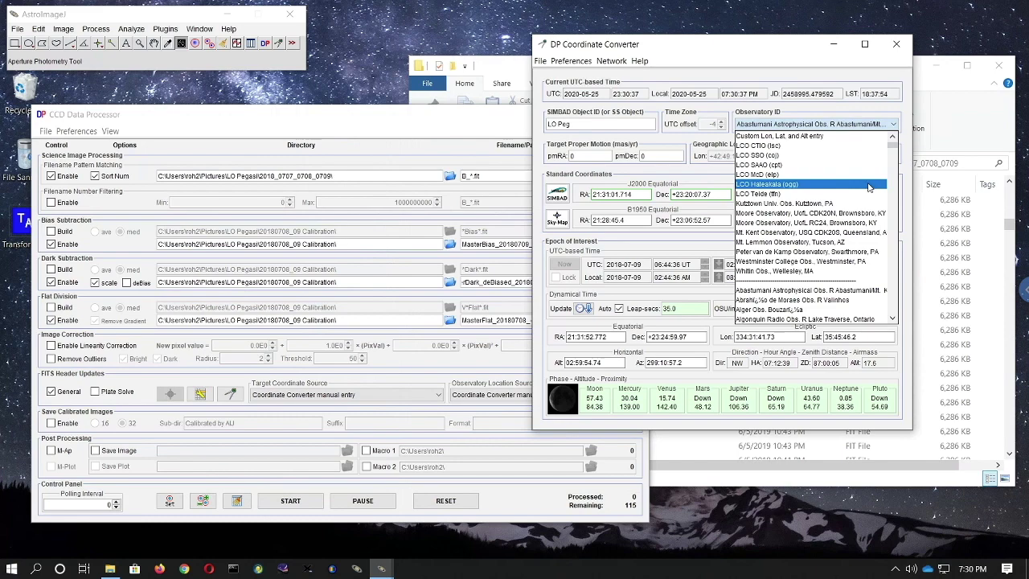
Choose Perkins Obs. Delaware as the observatory in the DP Coordinate Converter.
left_click_drag(894, 151, 891, 247)
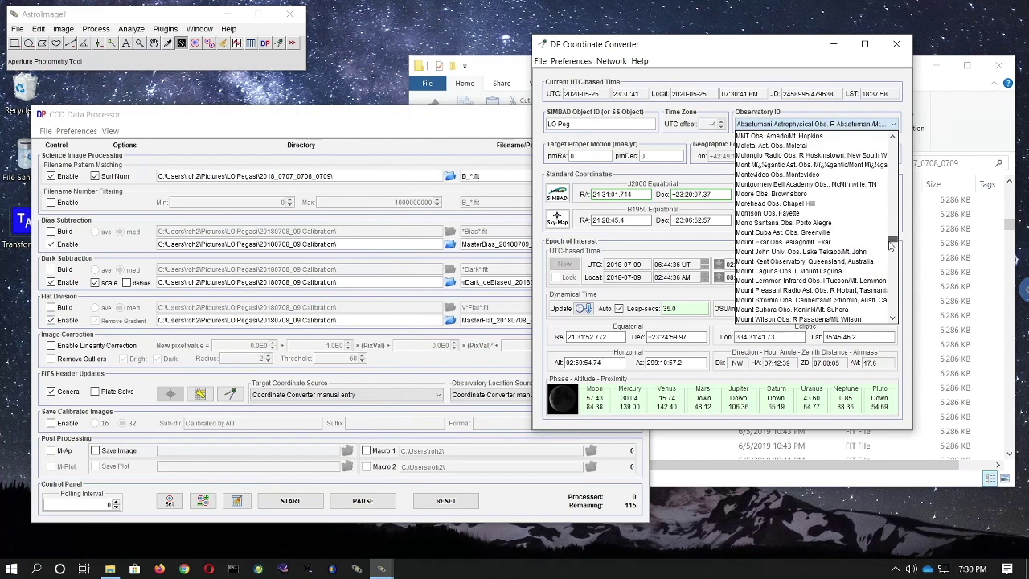
scroll(847, 279, "down", 7)
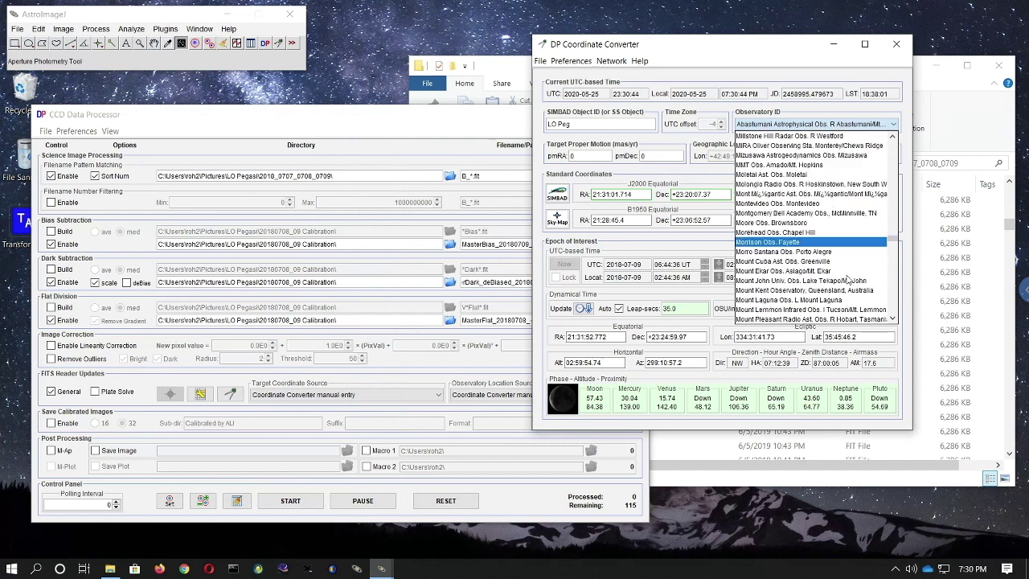
scroll(849, 278, "down", 7)
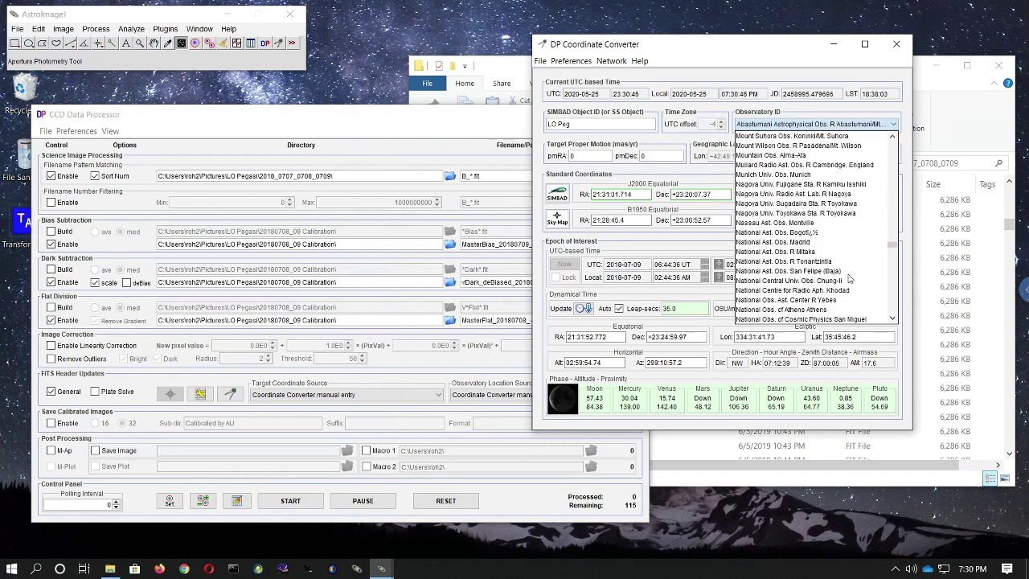
scroll(850, 278, "down", 5)
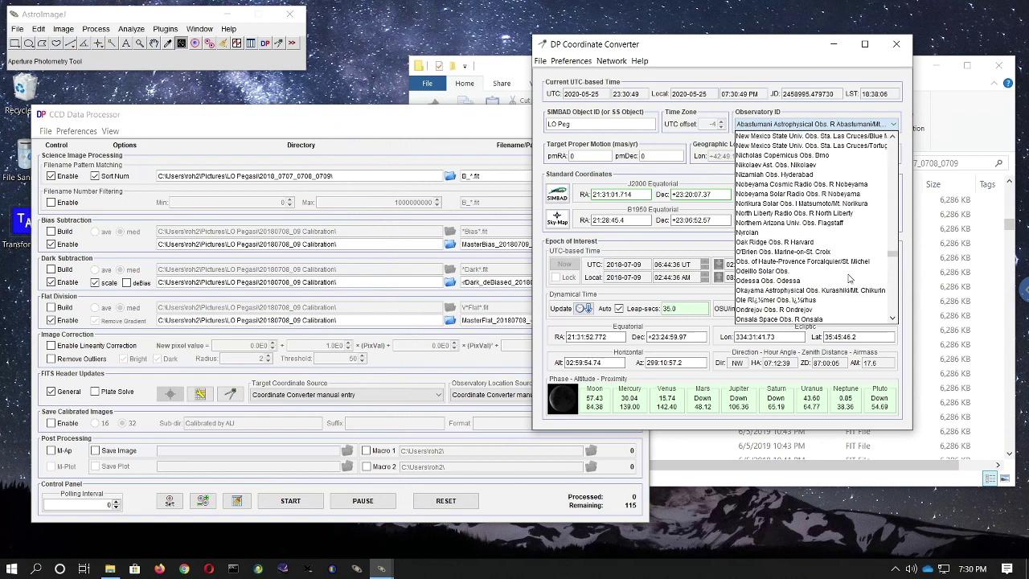
scroll(850, 277, "down", 2)
scroll(849, 277, "down", 3)
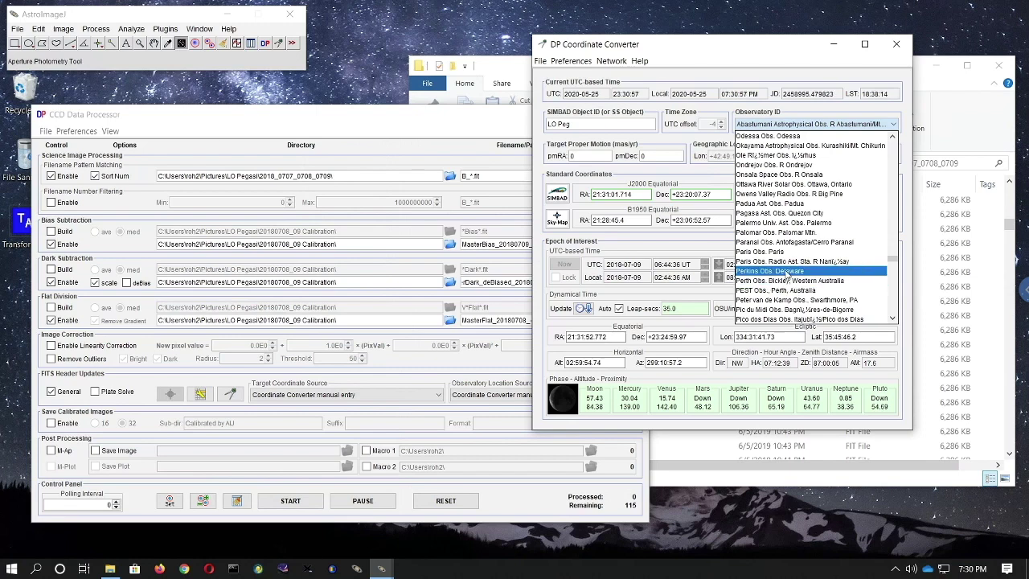
left_click(787, 272)
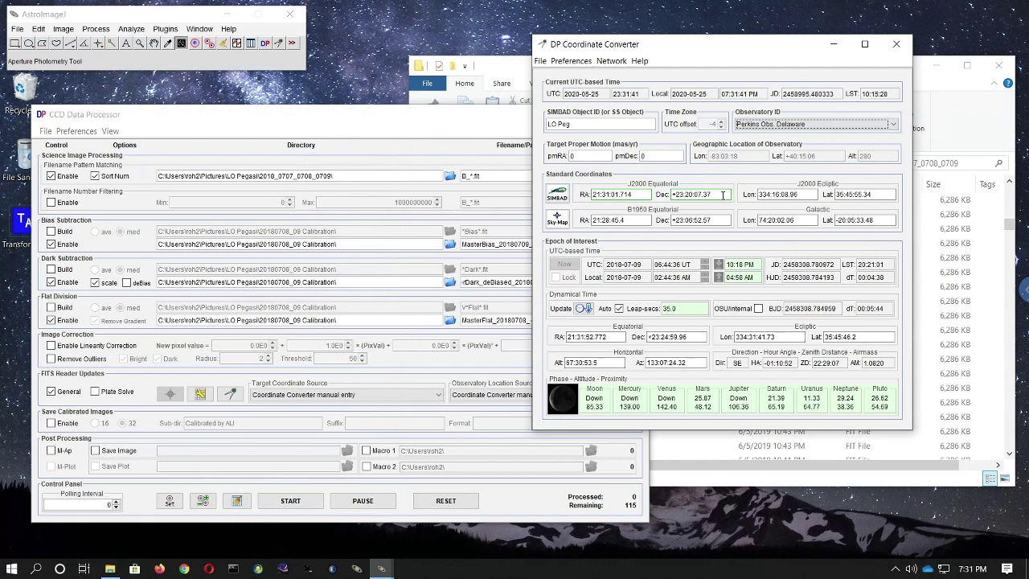
Change the master flat filename in the CCD Data Processor to MasterFlat_20180708_-15C_B.fit to match the B-filter science images.
left_click(386, 127)
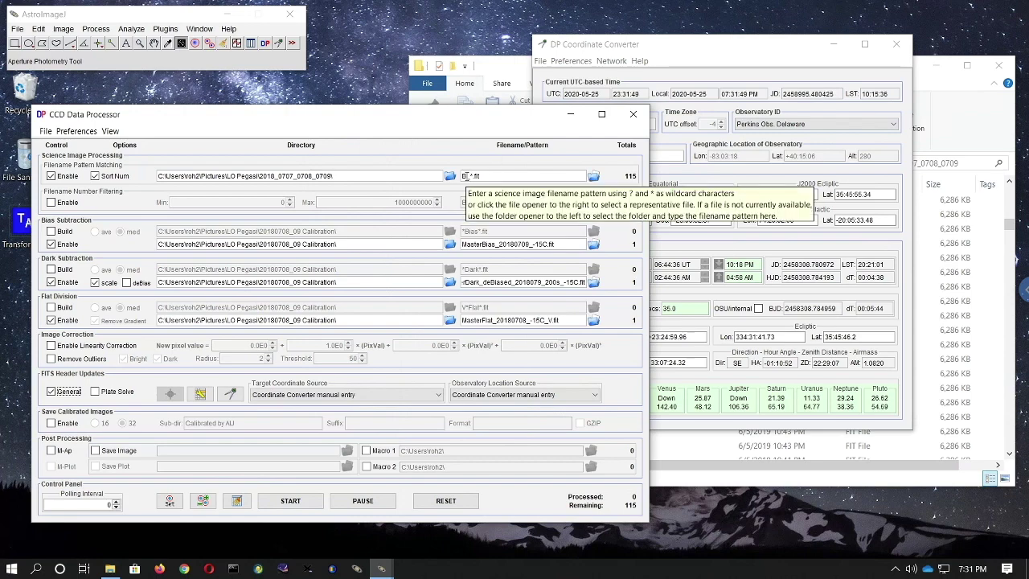
left_click(553, 320)
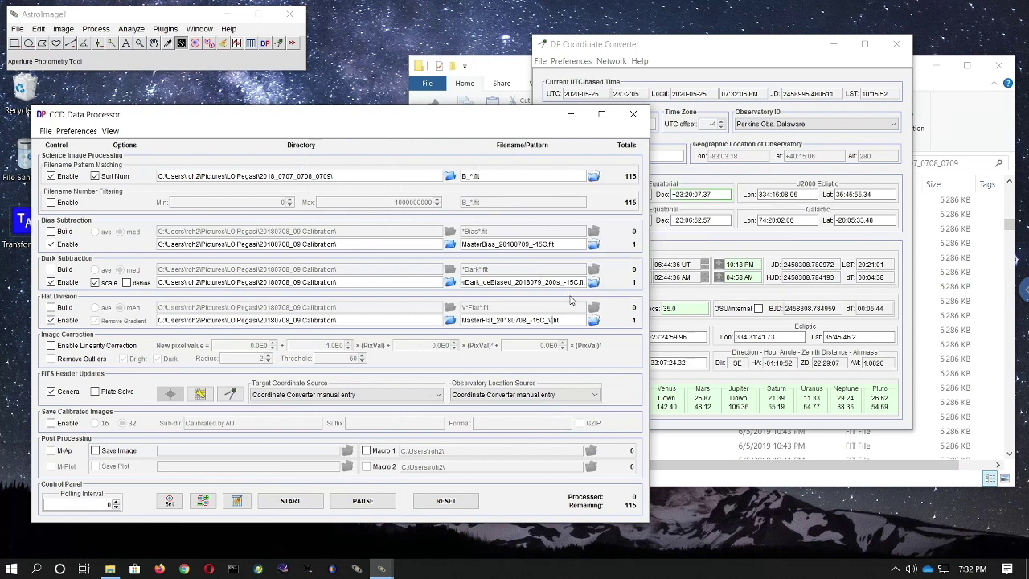
key("BackSpace")
type("B")
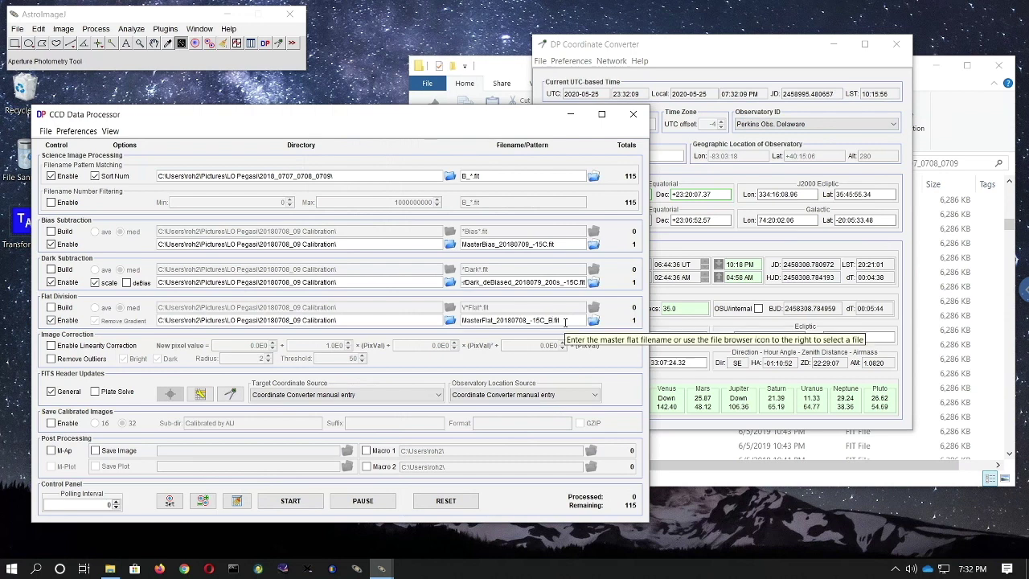
Enable saving of 32-bit calibrated images to the Calibrated by AIJ subfolder and start processing the B-filter images.
left_click(51, 424)
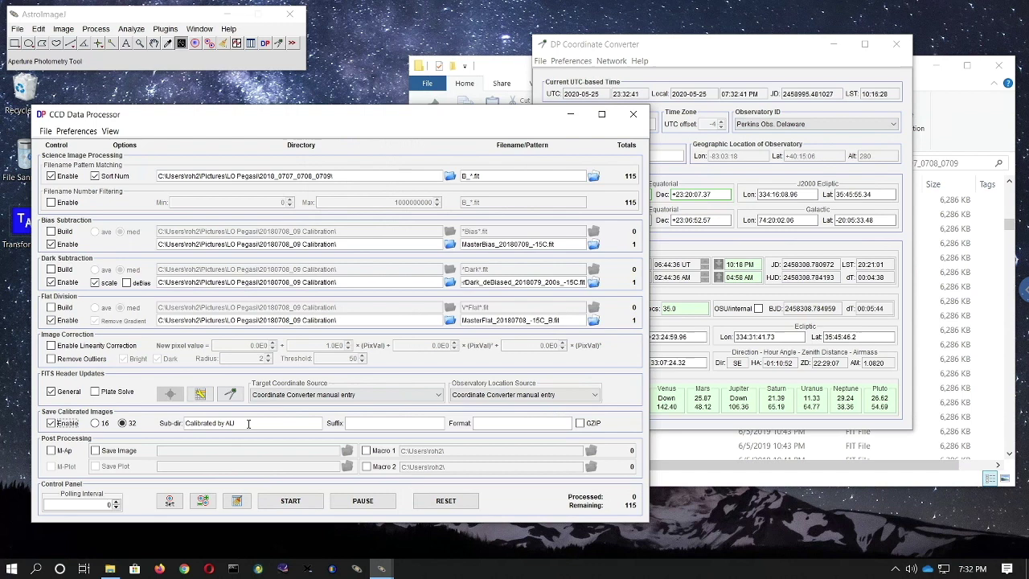
left_click(95, 424)
left_click(123, 424)
left_click(287, 503)
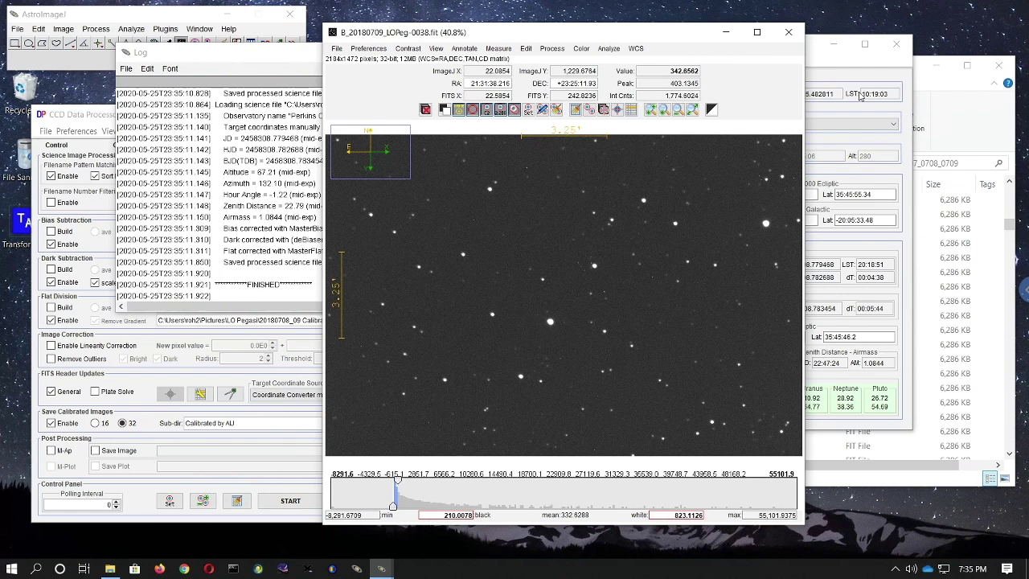
Examine the calibrated B-filter files in the Calibrated by AIJ folder and bring the last processed image back into view.
left_click(971, 131)
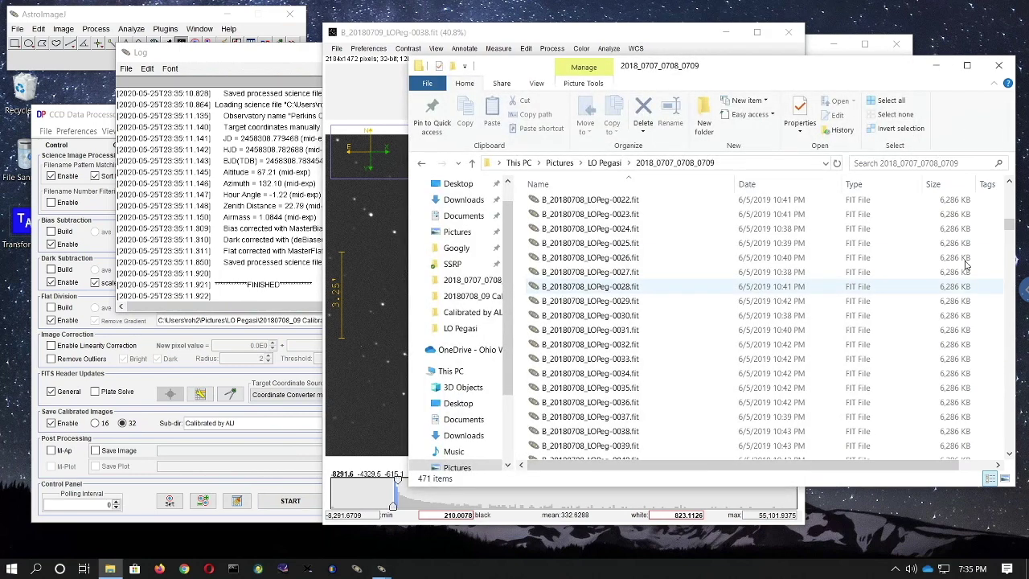
left_click_drag(1015, 217, 1015, 175)
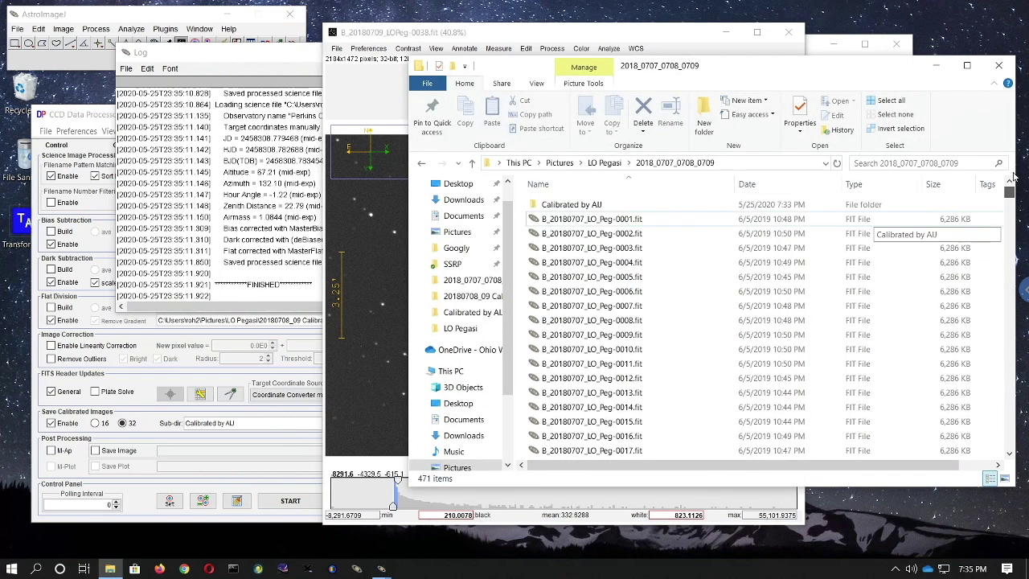
double_click(565, 206)
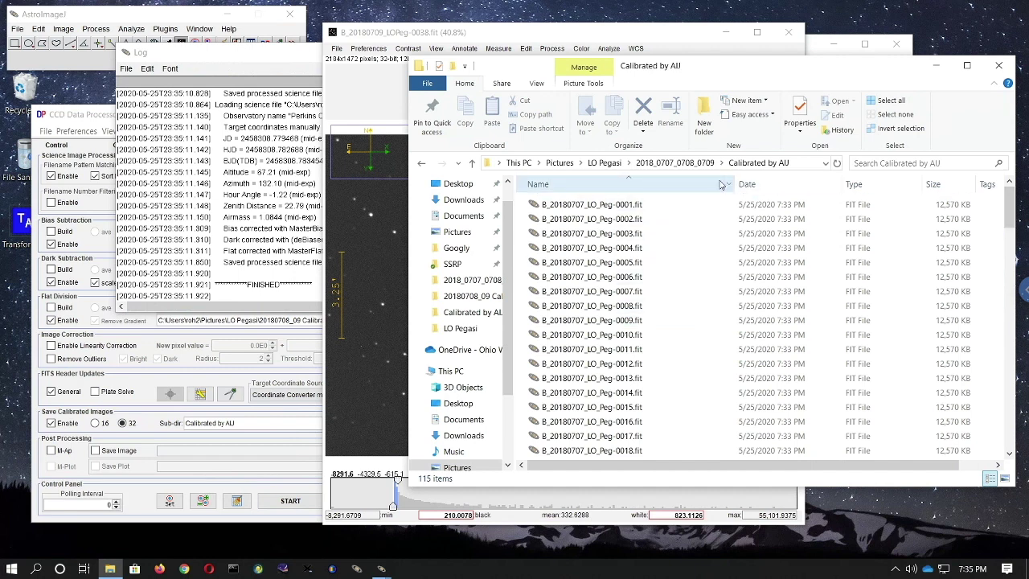
left_click(394, 33)
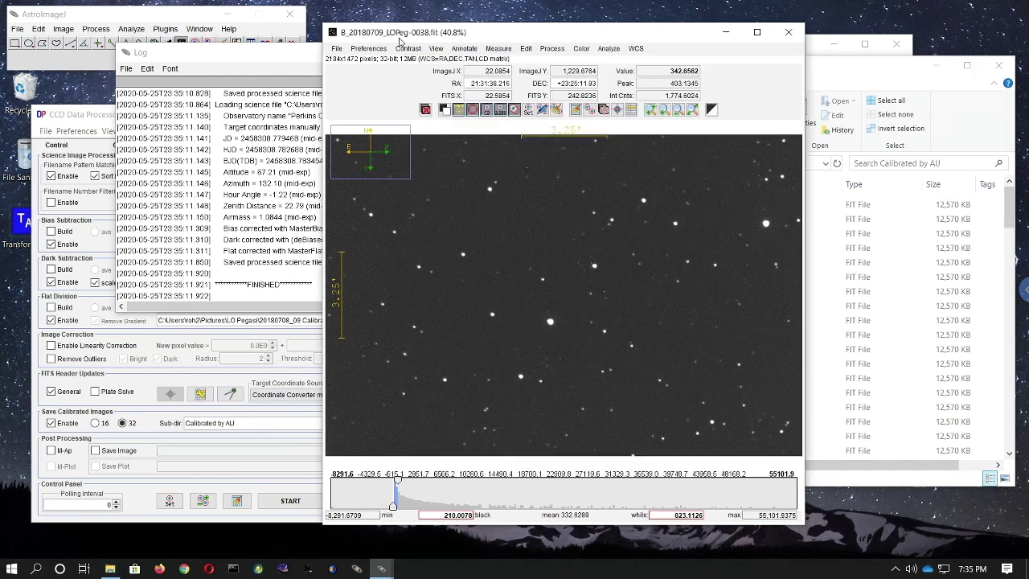
Save the processing log as B Calibration Log.txt in the Calibrated by AIJ folder, and close the log and the B-filter image.
left_click(200, 164)
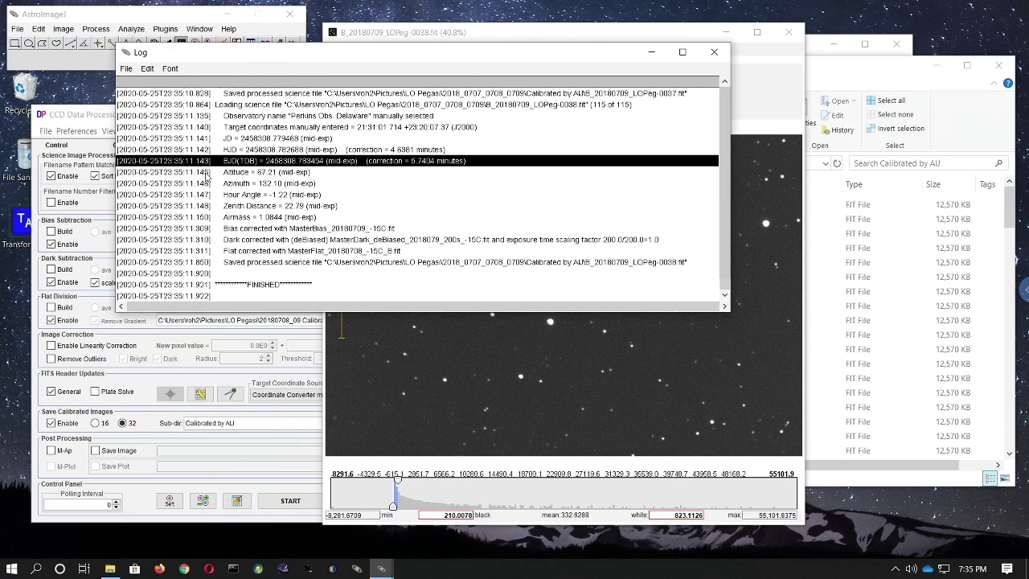
left_click(127, 69)
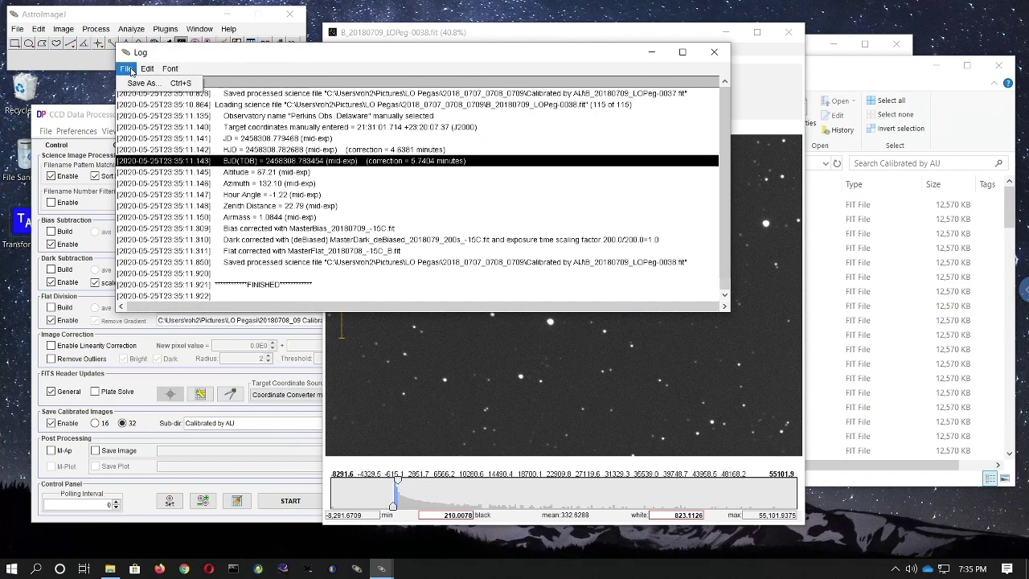
left_click(143, 83)
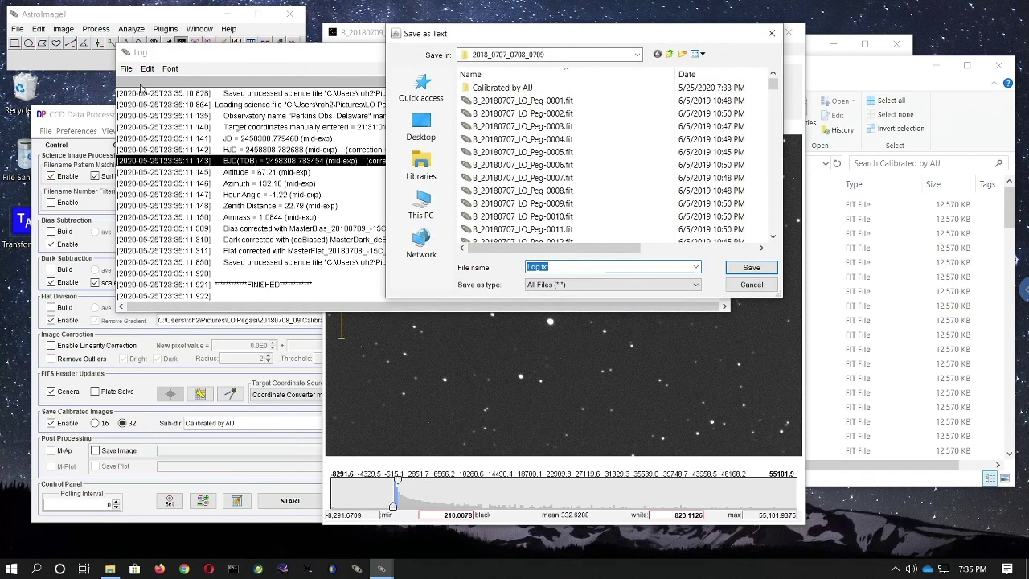
double_click(506, 88)
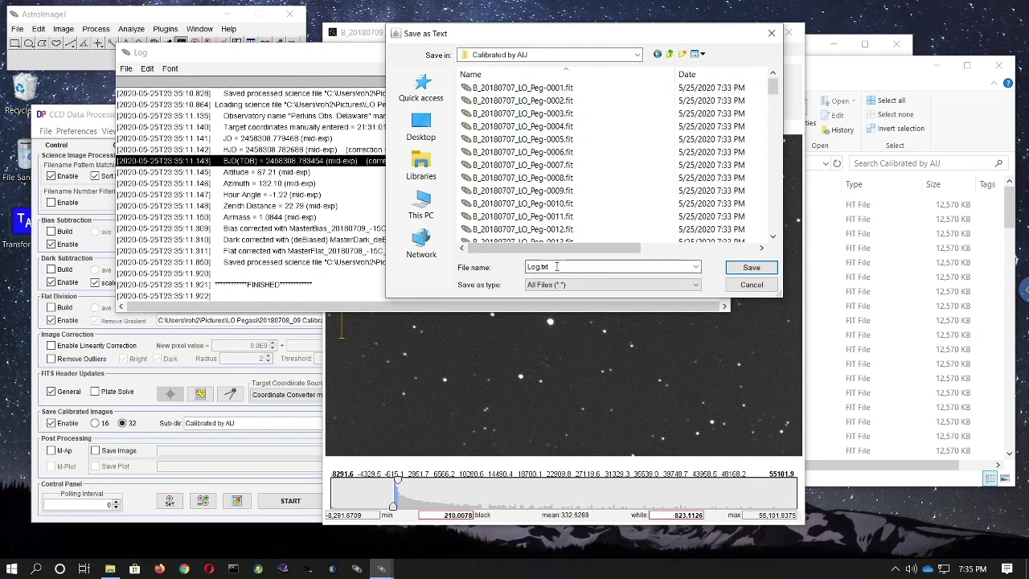
double_click(528, 272)
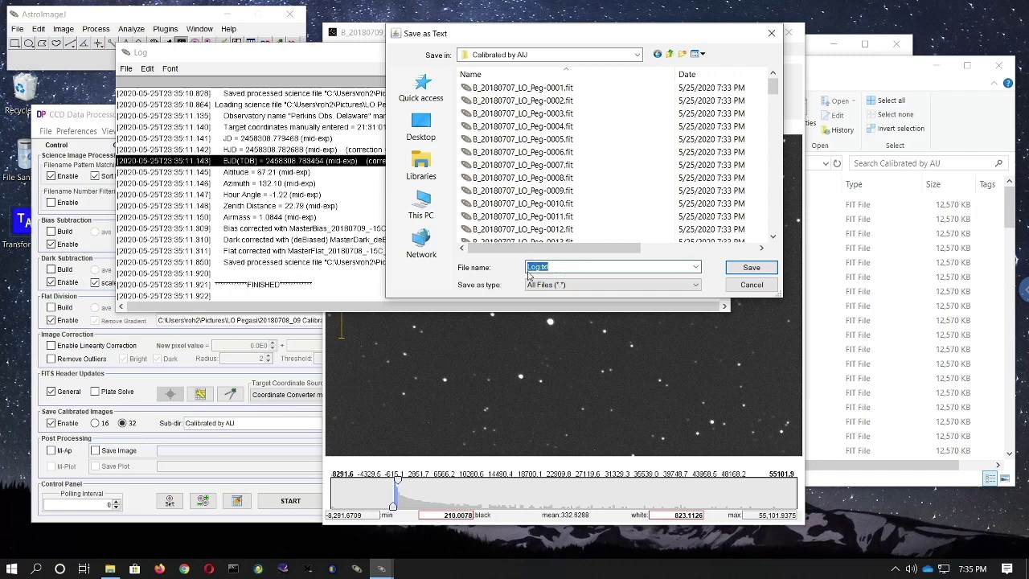
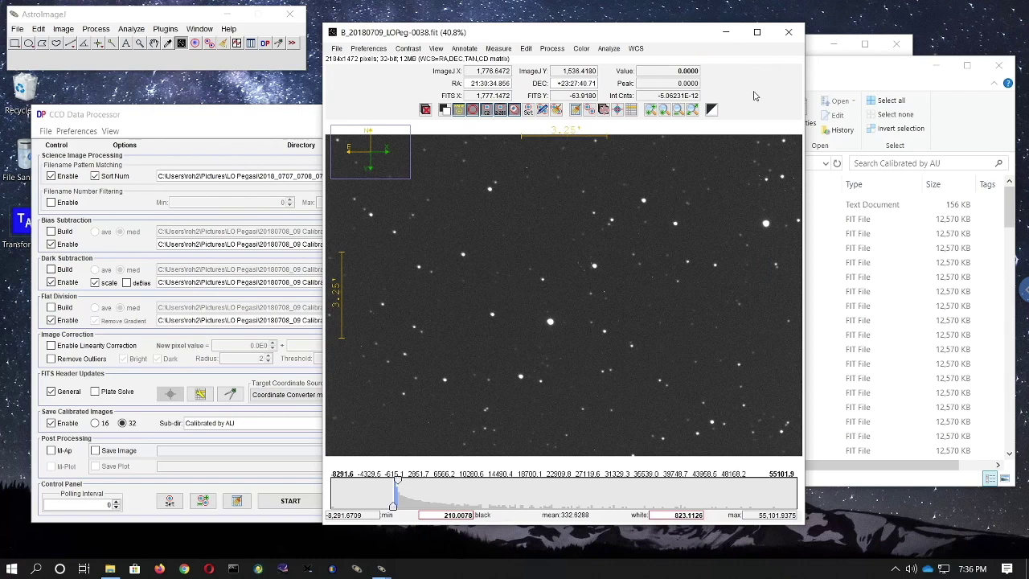
left_click(788, 33)
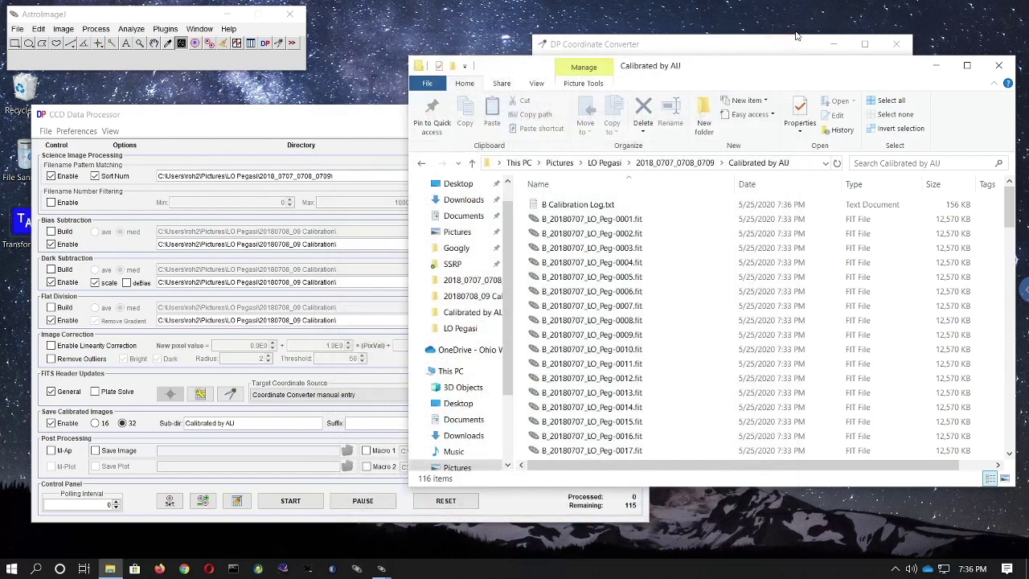
Set the science pattern to I_*.fit and the master flat to MasterFlat_20180708_-15C_I.fit, and process the I-filter images.
left_click(340, 119)
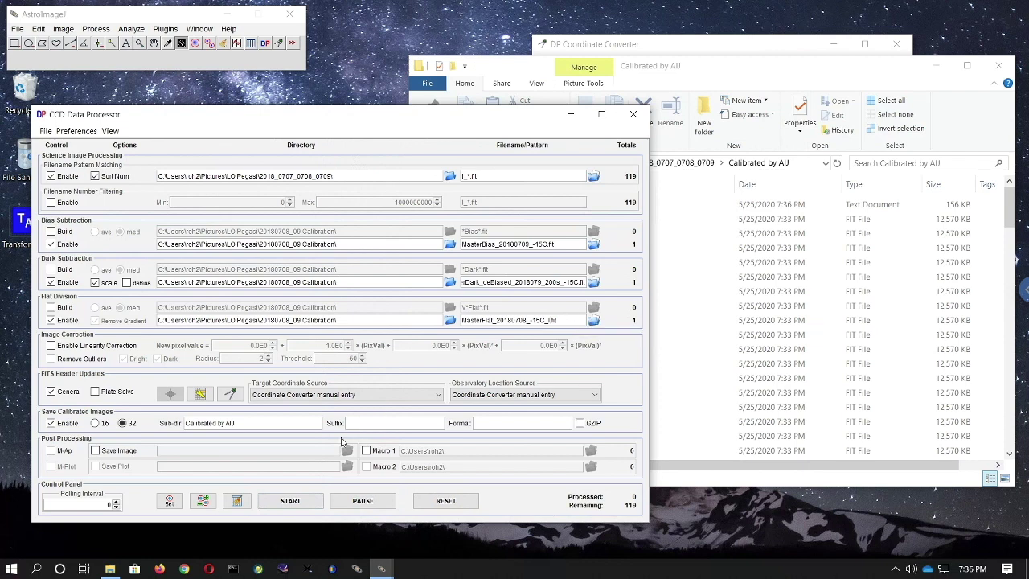
left_click(297, 503)
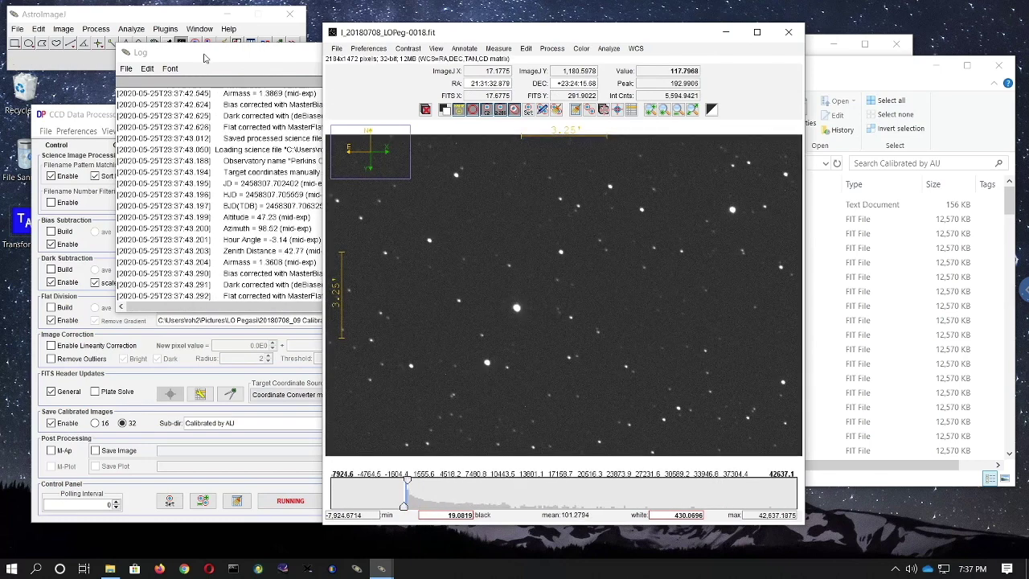
left_click(229, 165)
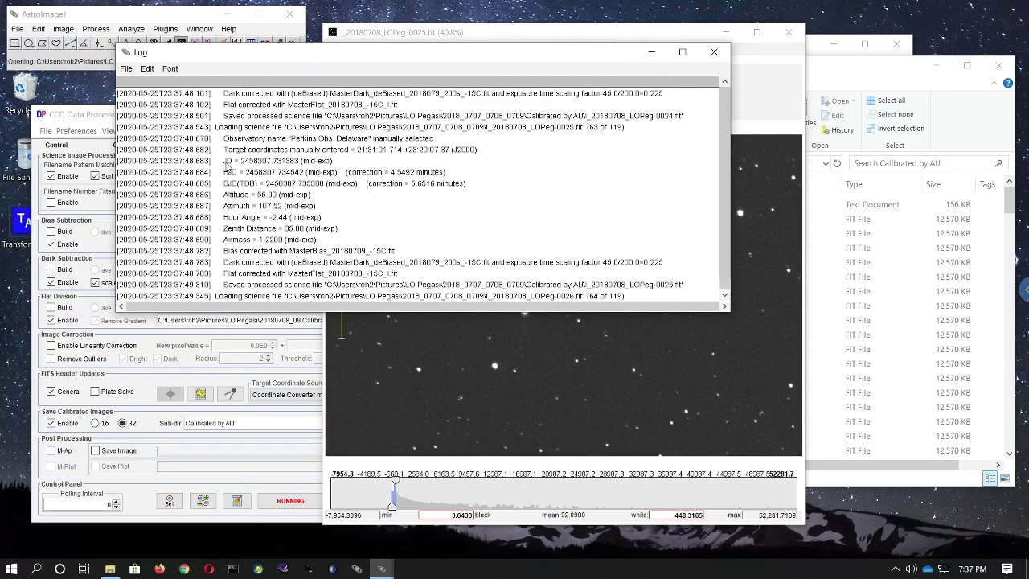
left_click(430, 36)
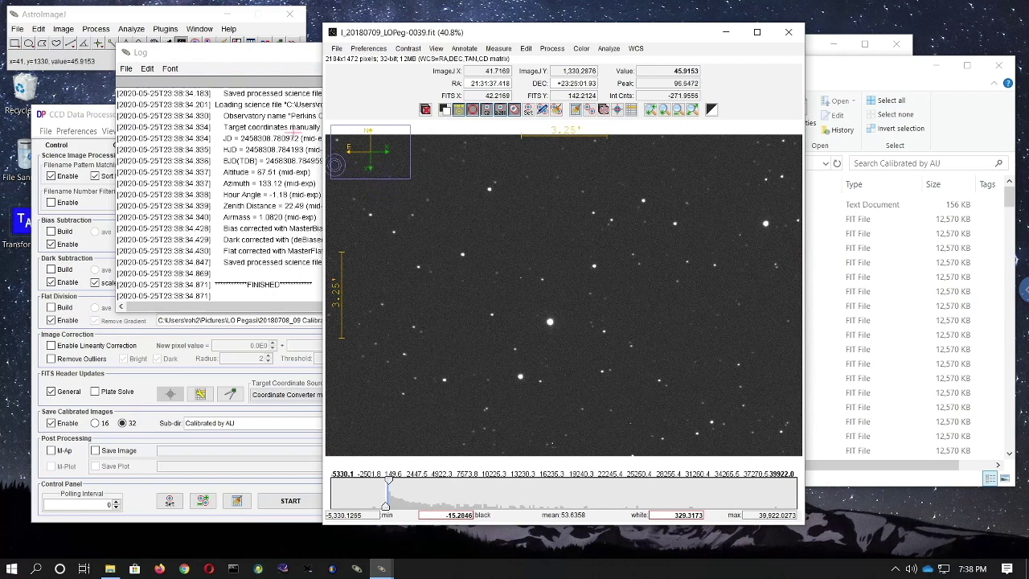
Save the I-filter log in Calibrated by AIJ, reusing the B Calibration Log.txt name with the filter letter replaced, and close the log and image.
left_click(204, 61)
left_click(126, 69)
left_click(130, 87)
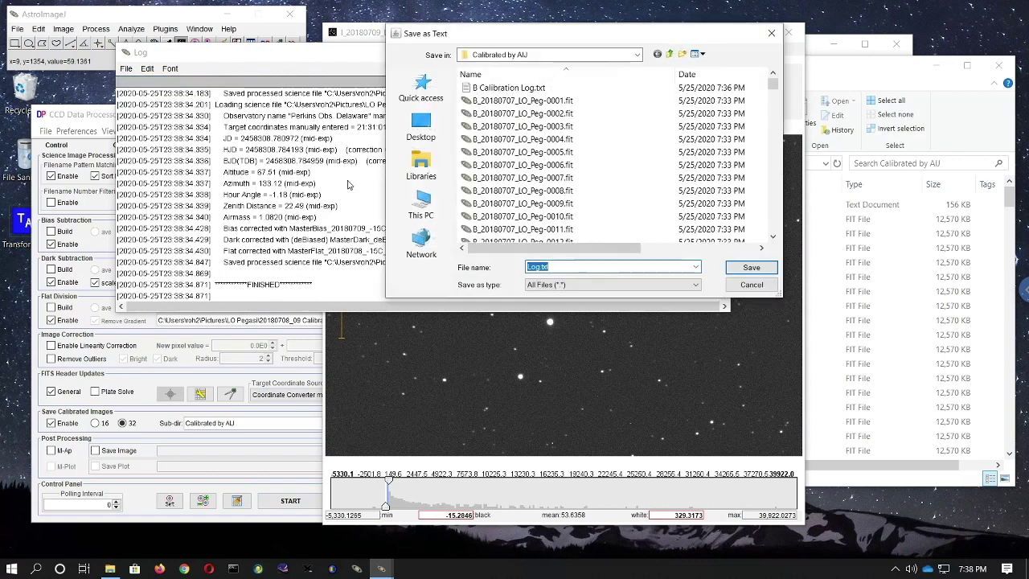
left_click(495, 87)
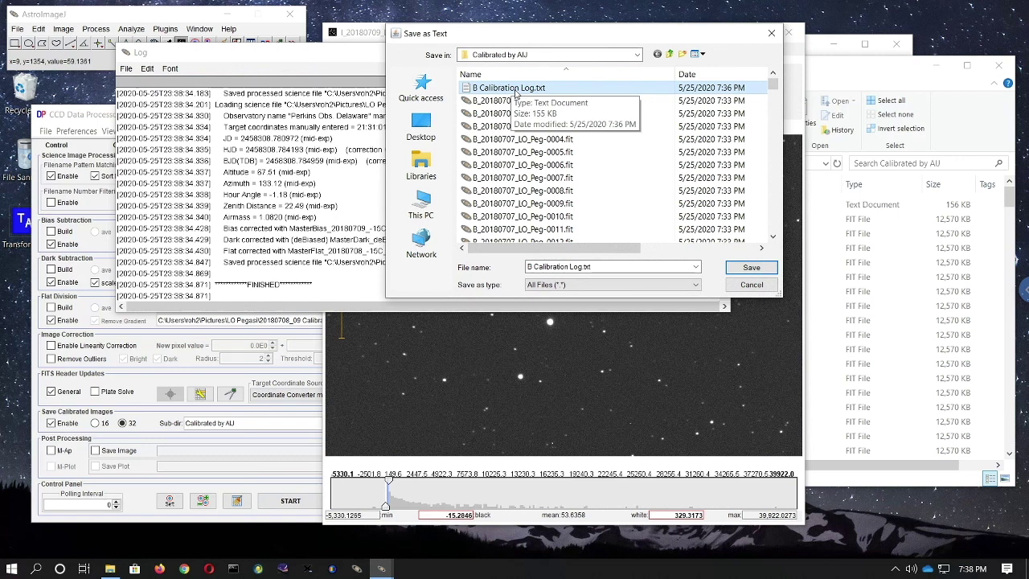
left_click(530, 266)
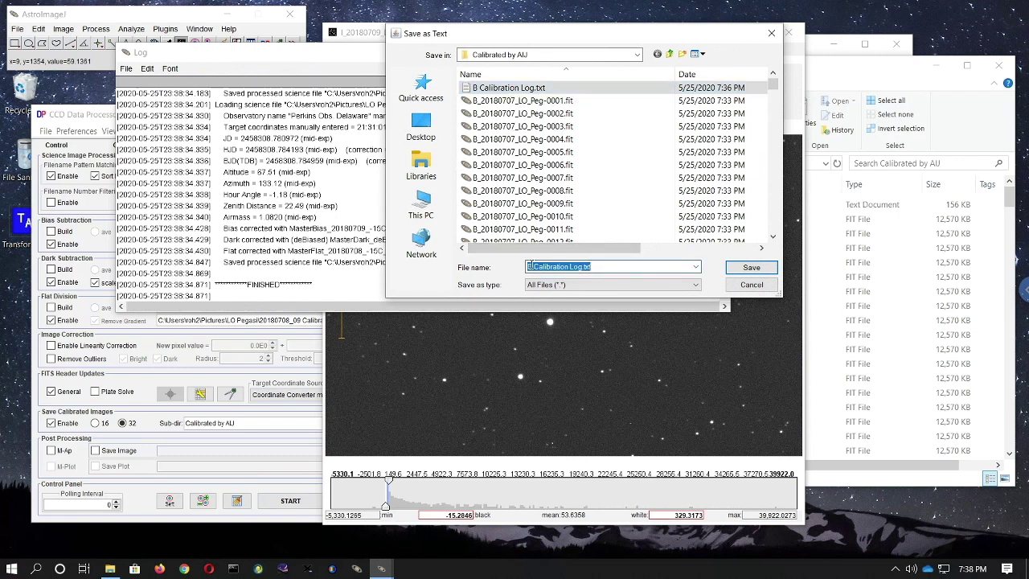
left_click(531, 266)
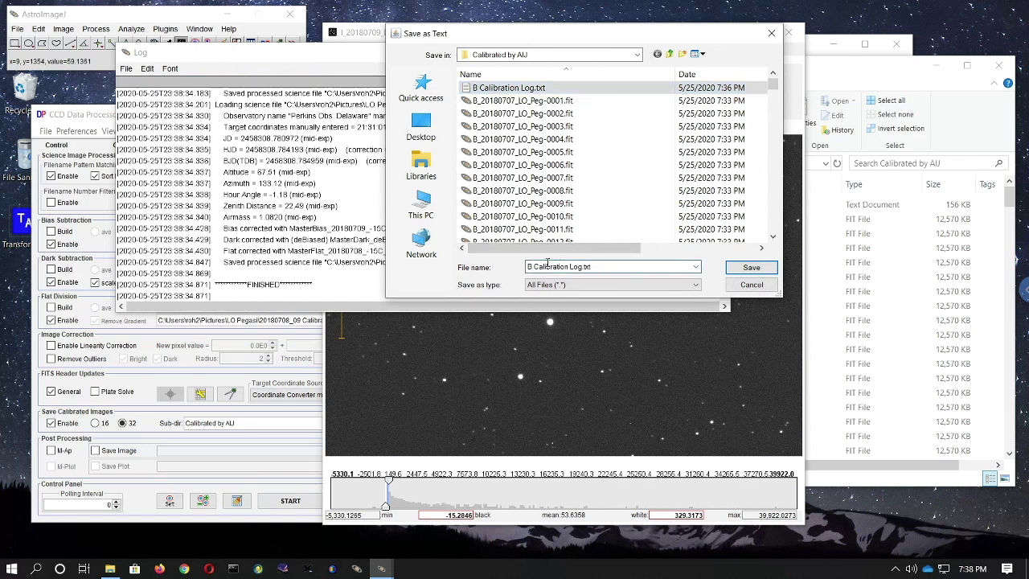
key("BackSpace")
left_click(732, 274)
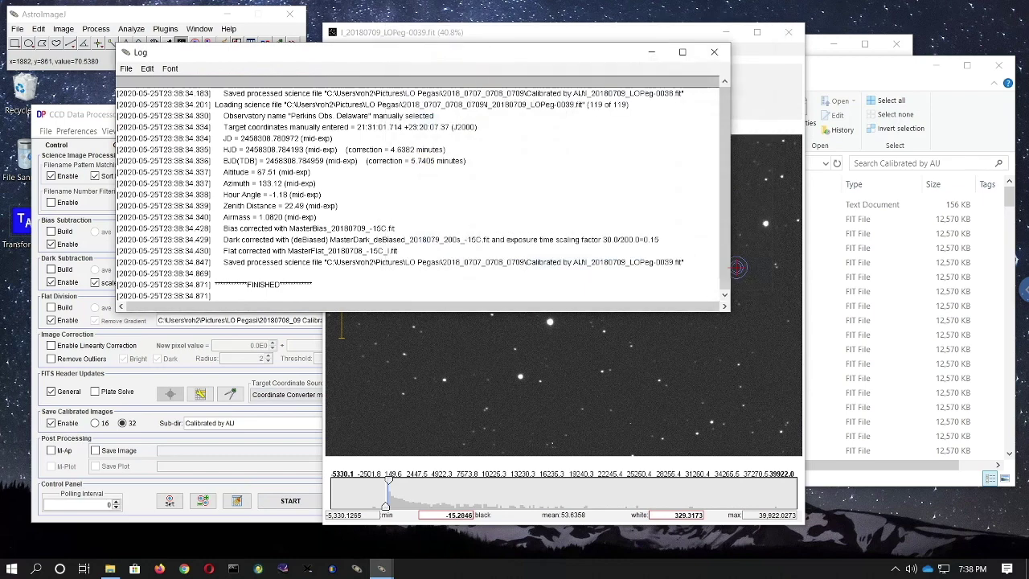
left_click(714, 53)
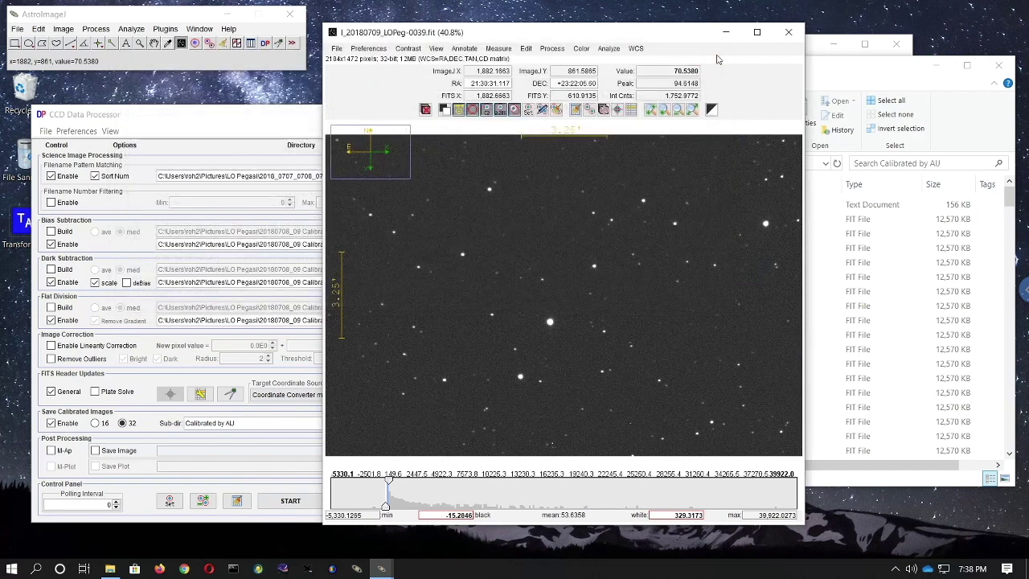
left_click(787, 36)
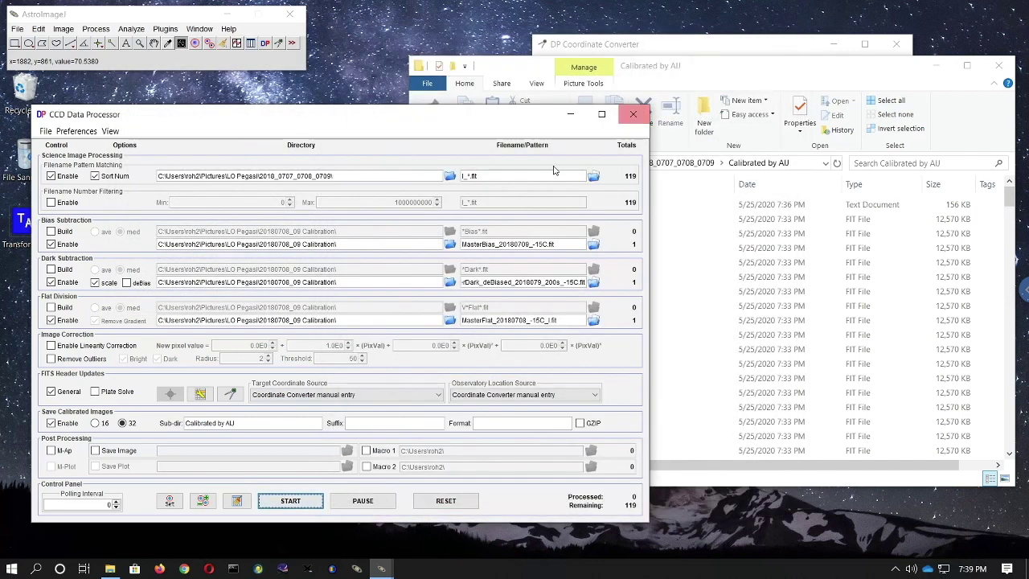